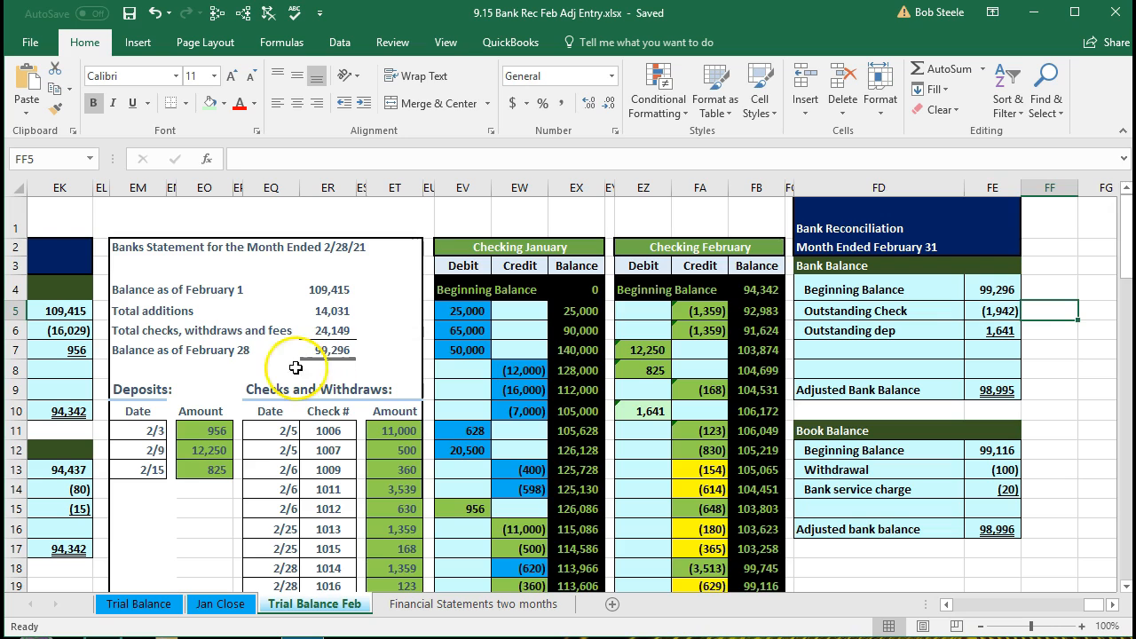
Review the February bank statement's withdrawal and bank service charge amounts against the February bank reconciliation.
{"action": "left_click", "coordinate": [137, 188]}
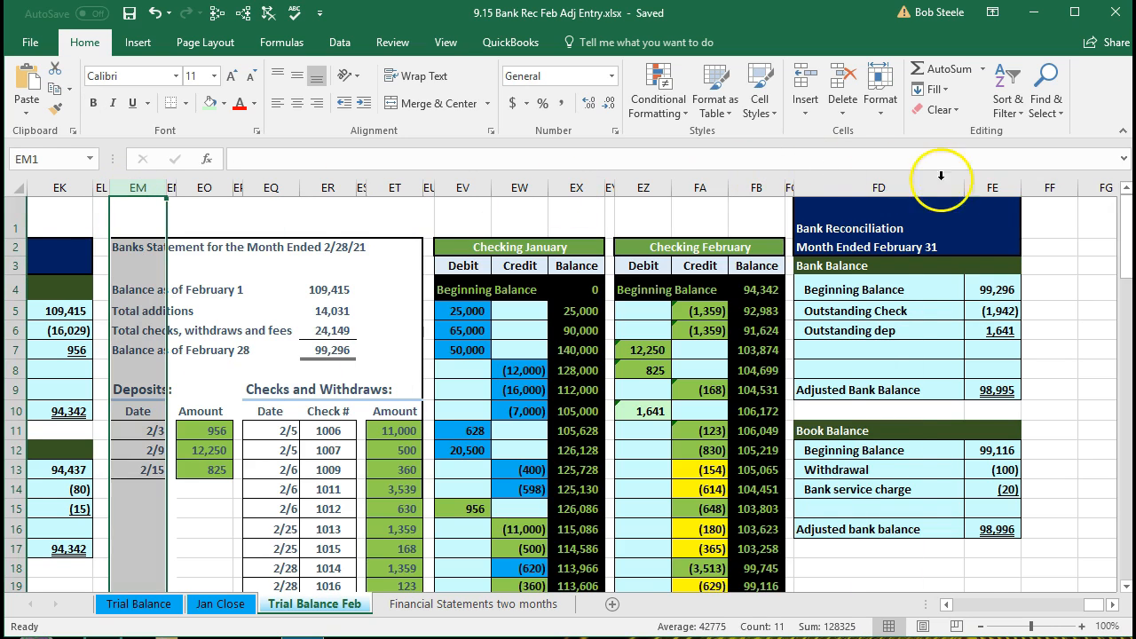
{"action": "left_click", "coordinate": [992, 188]}
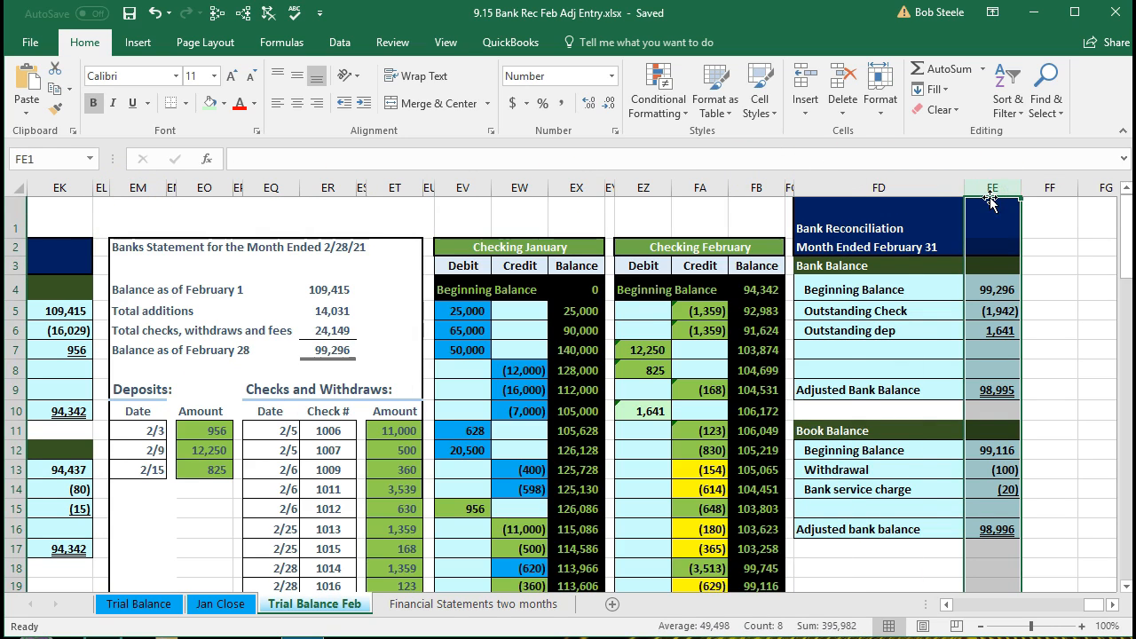
{"action": "left_click", "coordinate": [916, 344]}
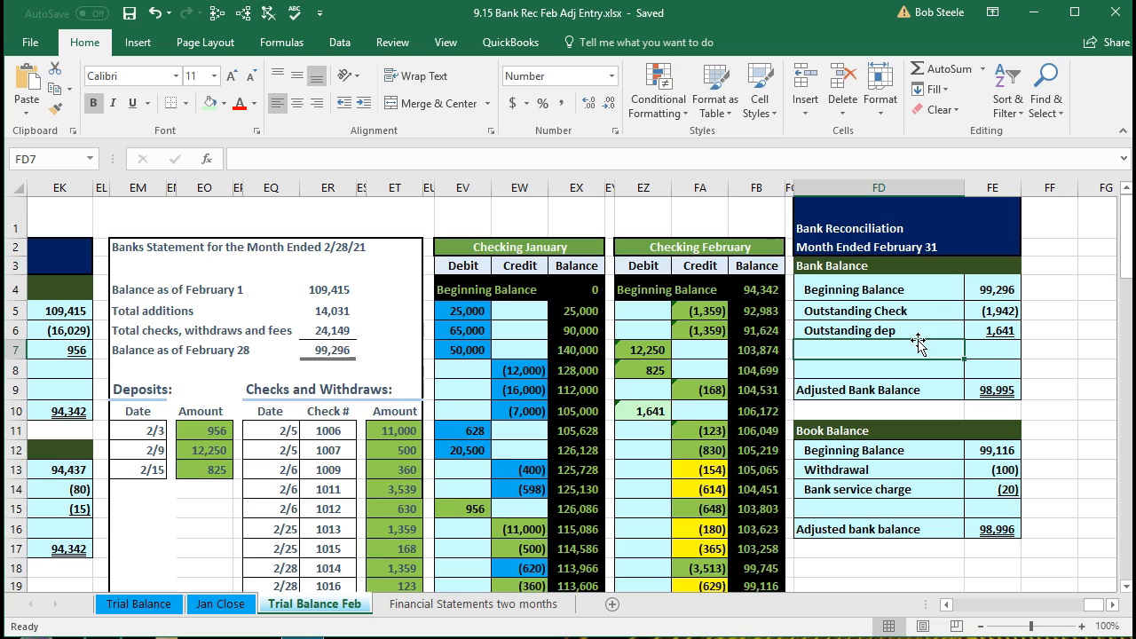
{"action": "scroll", "coordinate": [919, 347], "scroll_direction": "down", "scroll_amount": 2}
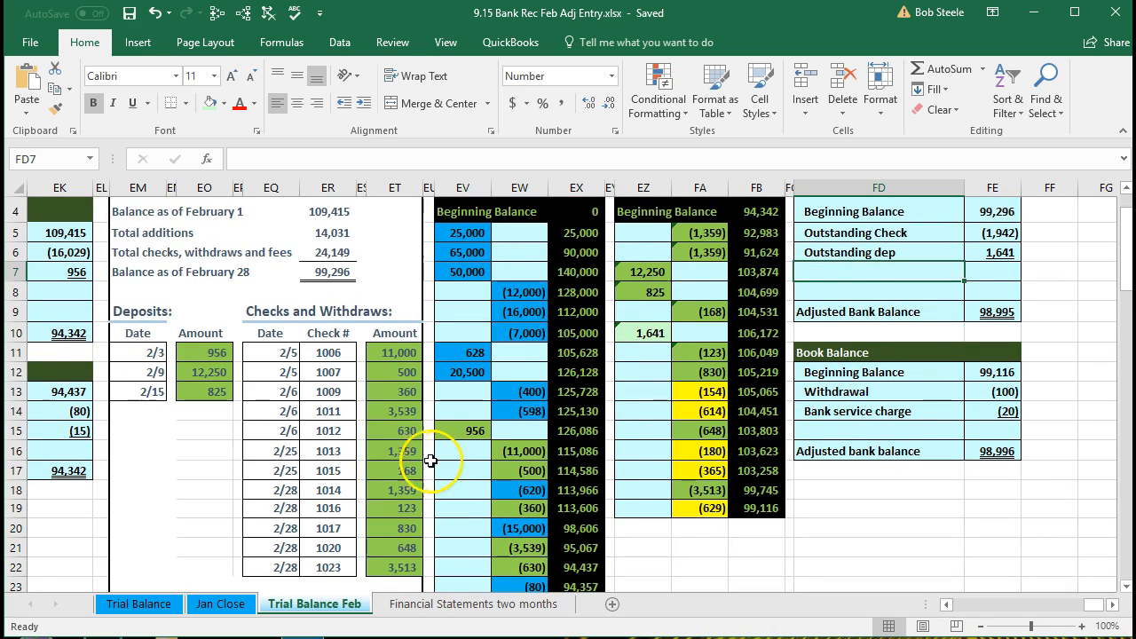
{"action": "scroll", "coordinate": [333, 480], "scroll_direction": "down", "scroll_amount": 2}
{"action": "left_click_drag", "start_coordinate": [393, 482], "coordinate": [390, 506]}
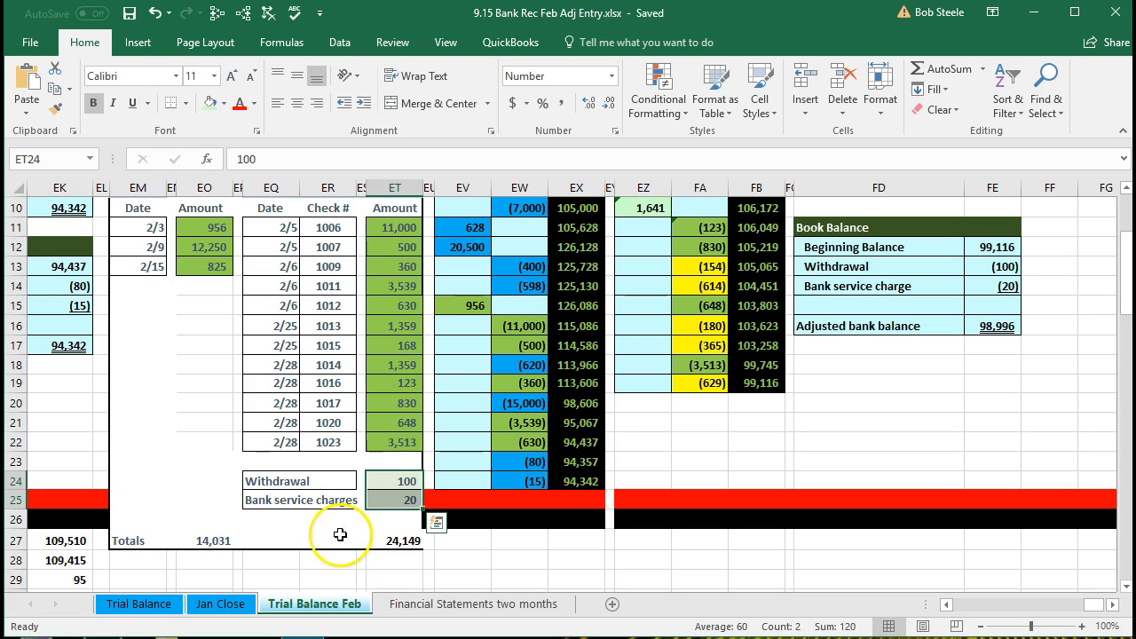
{"action": "left_click", "coordinate": [837, 440]}
{"action": "scroll", "coordinate": [843, 453], "scroll_direction": "up", "scroll_amount": 2}
{"action": "scroll", "coordinate": [845, 464], "scroll_direction": "up", "scroll_amount": 1}
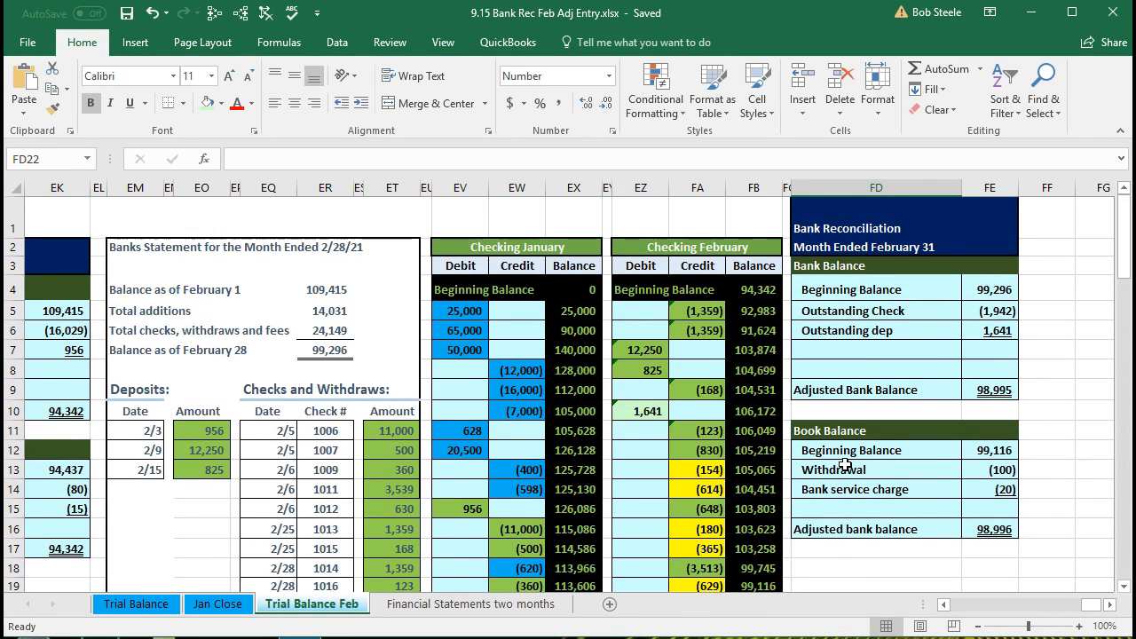
Compare the Book Balance section's beginning balance with the Checking February ending balance and review its withdrawal and bank service charge adjustments.
{"action": "left_click", "coordinate": [814, 430]}
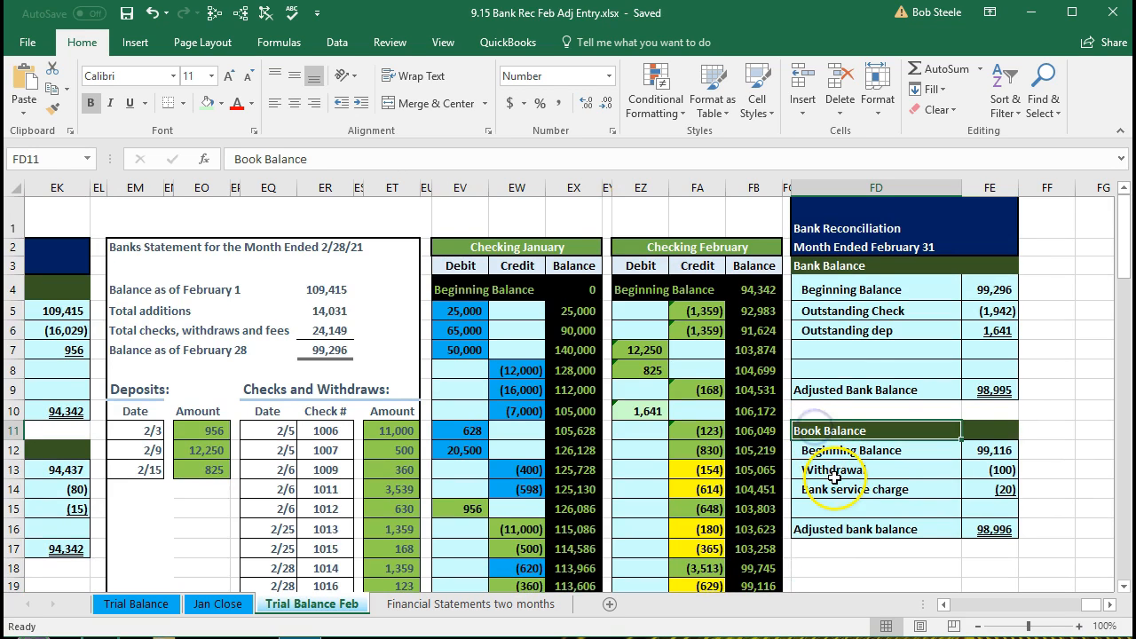
{"action": "left_click", "coordinate": [973, 449]}
{"action": "scroll", "coordinate": [974, 448], "scroll_direction": "down", "scroll_amount": 1}
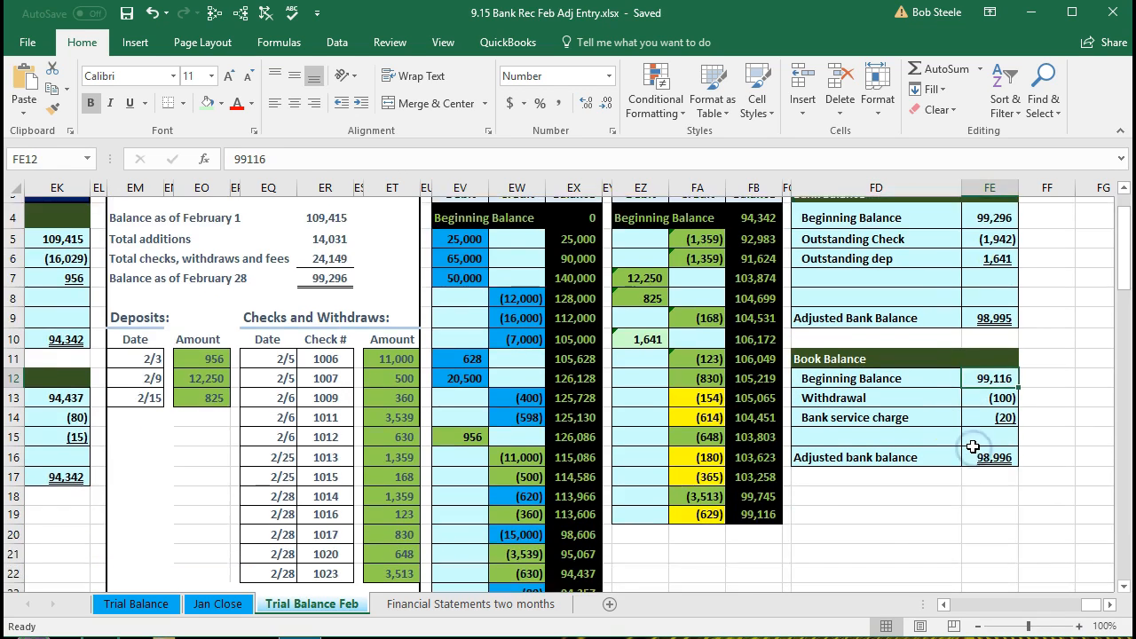
{"action": "left_click", "coordinate": [761, 508]}
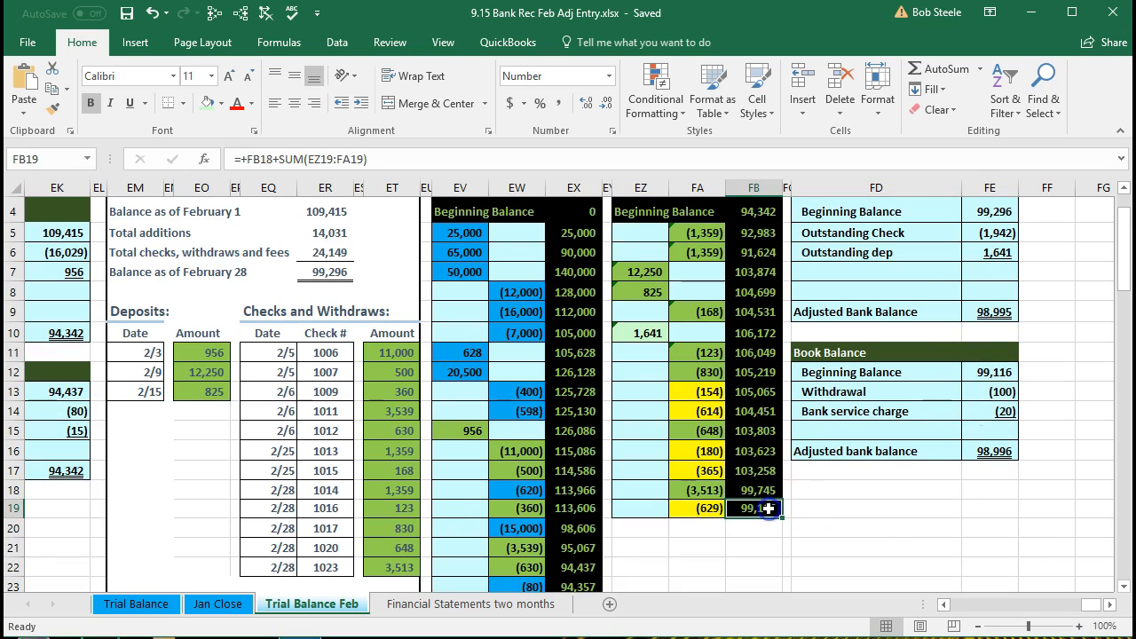
{"action": "left_click", "coordinate": [863, 389]}
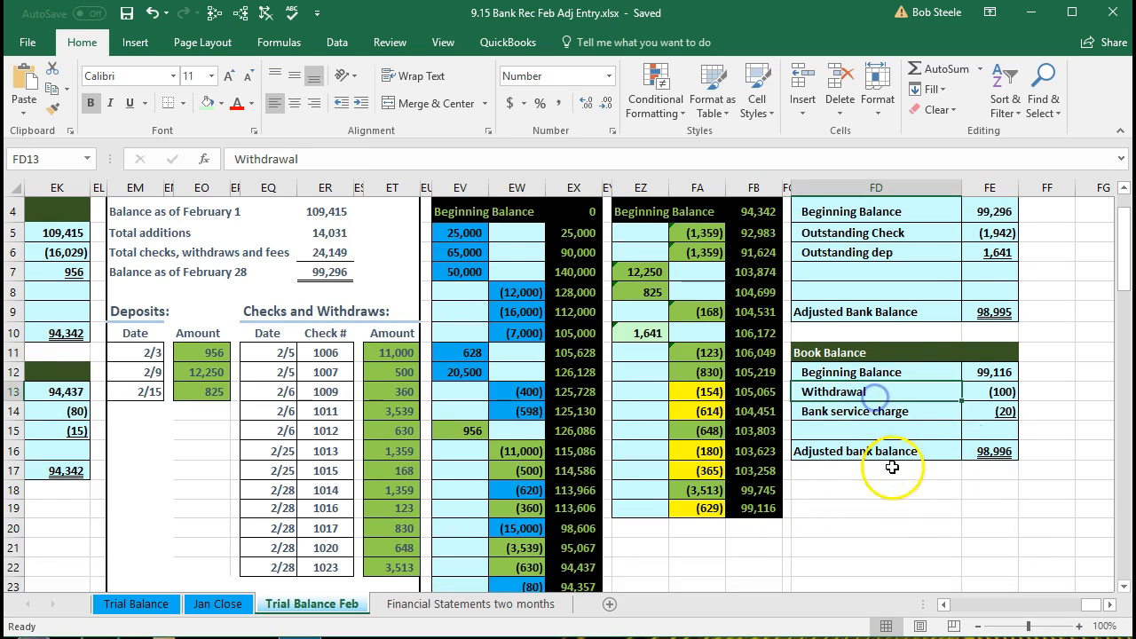
{"action": "left_click", "coordinate": [905, 413]}
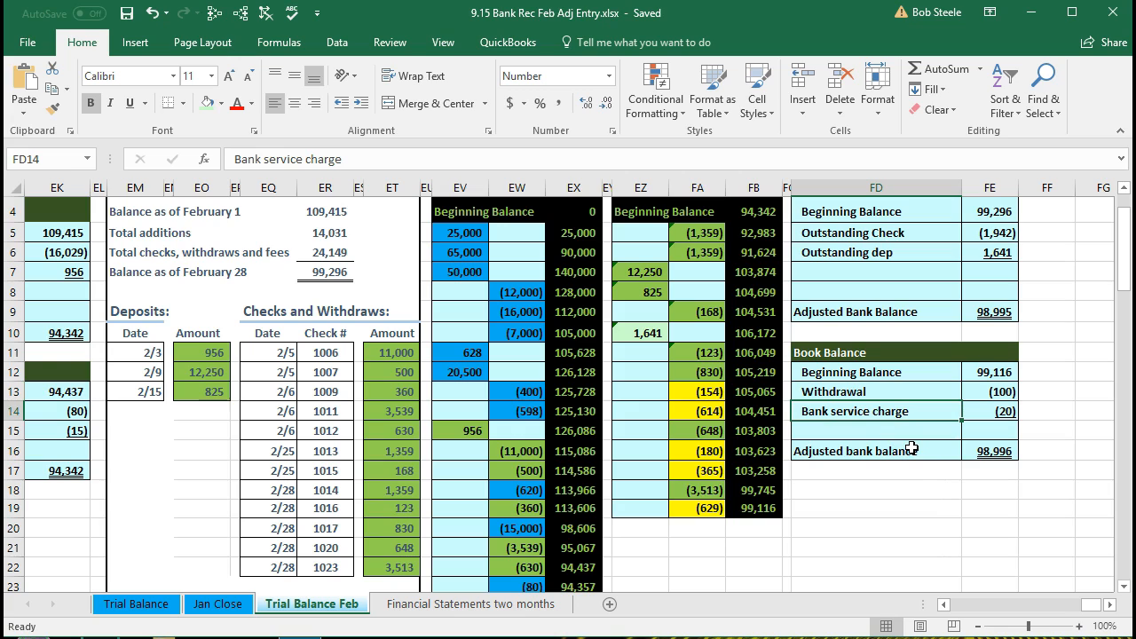
Add the withdrawal of -100 and the bank service charge of -20 to the Checking February Credit column in FA20 and FA21.
{"action": "left_click", "coordinate": [655, 531]}
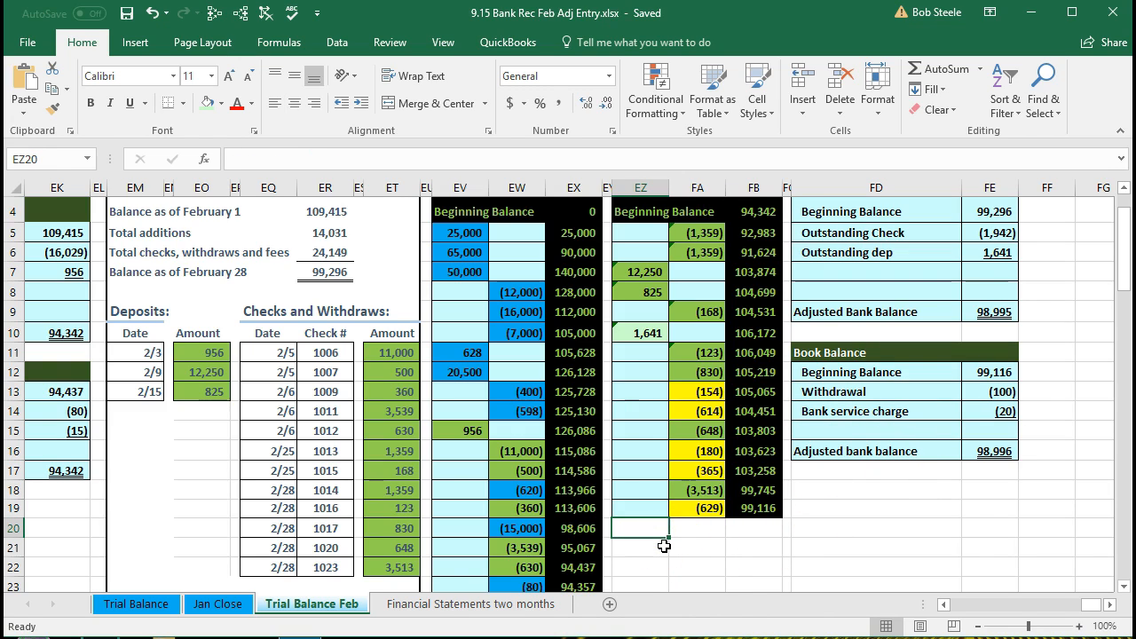
{"action": "left_click", "coordinate": [701, 541]}
{"action": "left_click", "coordinate": [653, 531]}
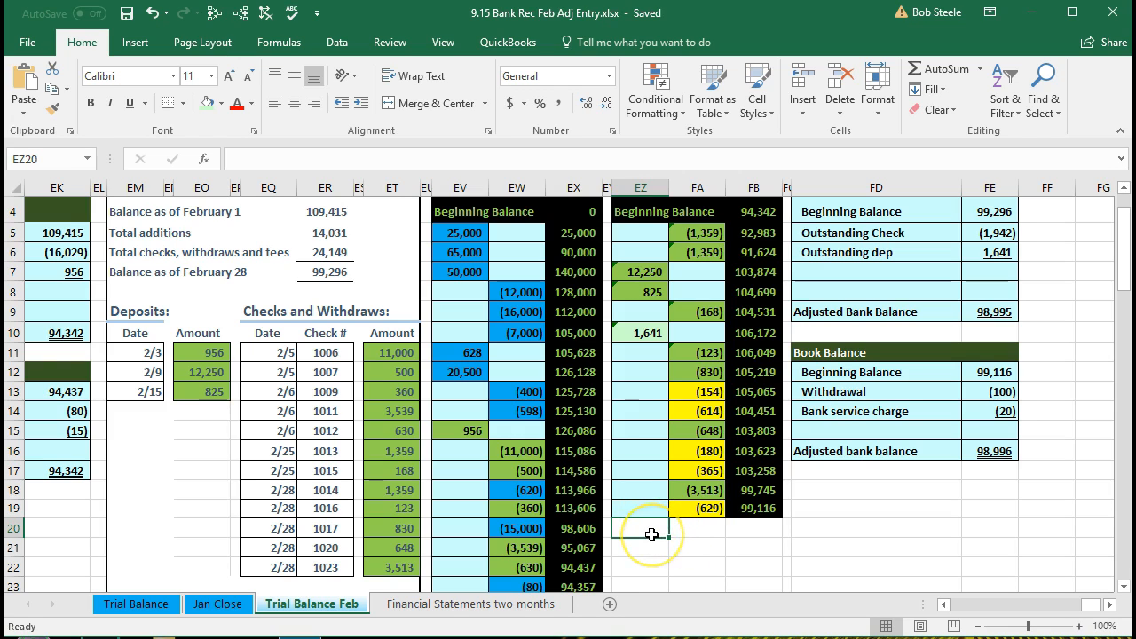
{"action": "key", "text": "Right"}
{"action": "type", "text": "-10"}
{"action": "key", "text": "Return"}
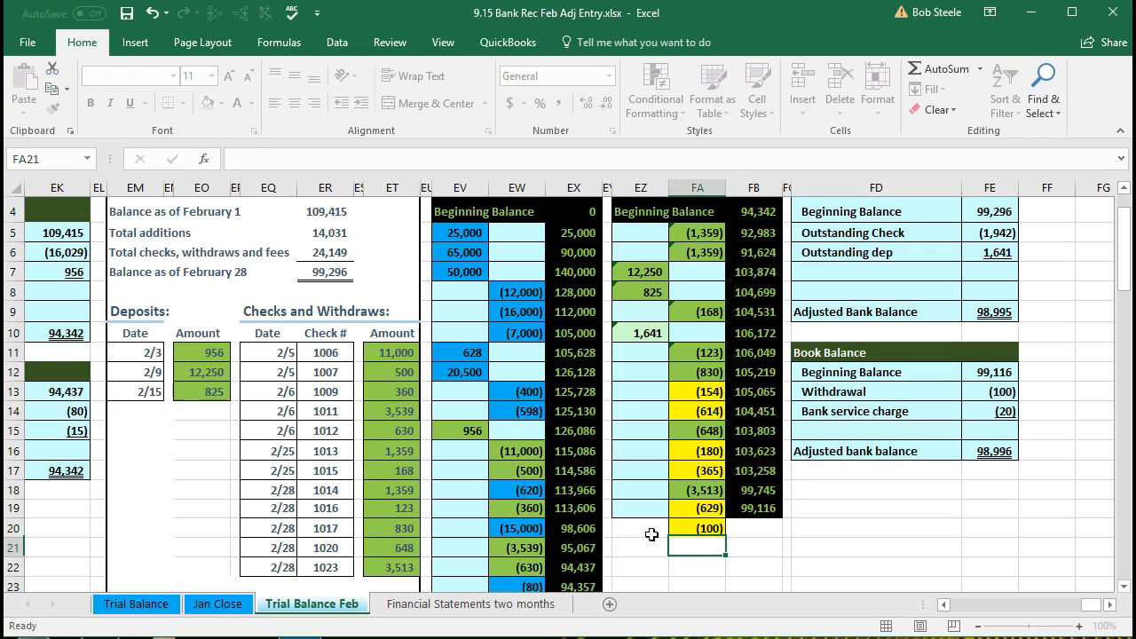
{"action": "type", "text": "20"}
{"action": "key", "text": "Return"}
{"action": "key", "text": "Up"}
{"action": "type", "text": "-20"}
{"action": "key", "text": "Return"}
Extend the Checking February running balance formula from FB19 down through FB21.
{"action": "left_click", "coordinate": [755, 508]}
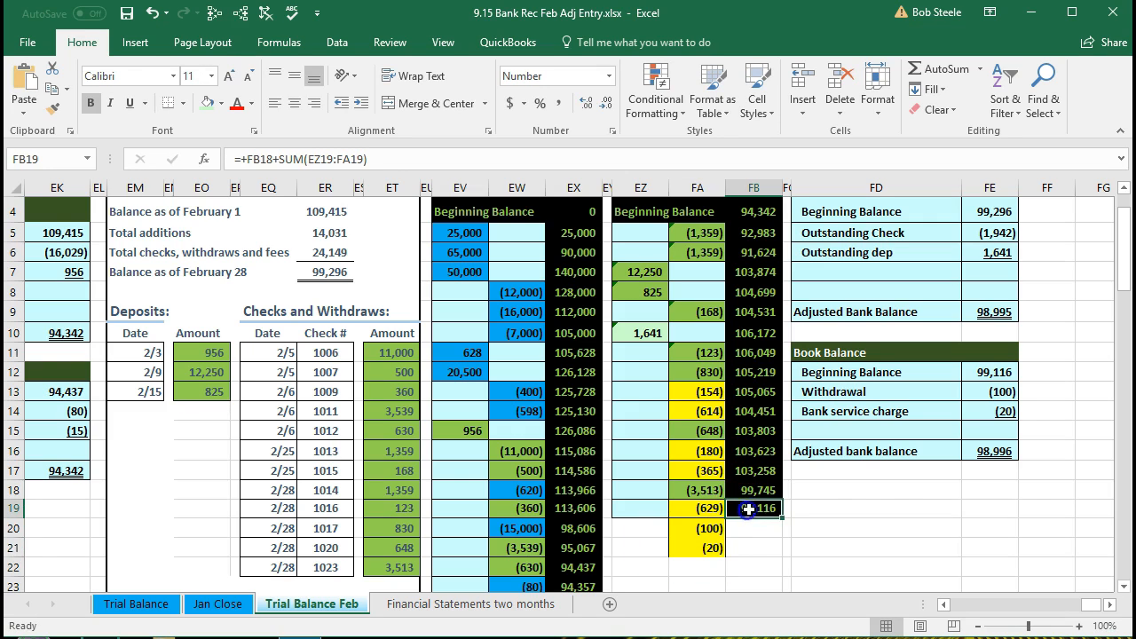
{"action": "left_click_drag", "start_coordinate": [779, 515], "coordinate": [781, 551]}
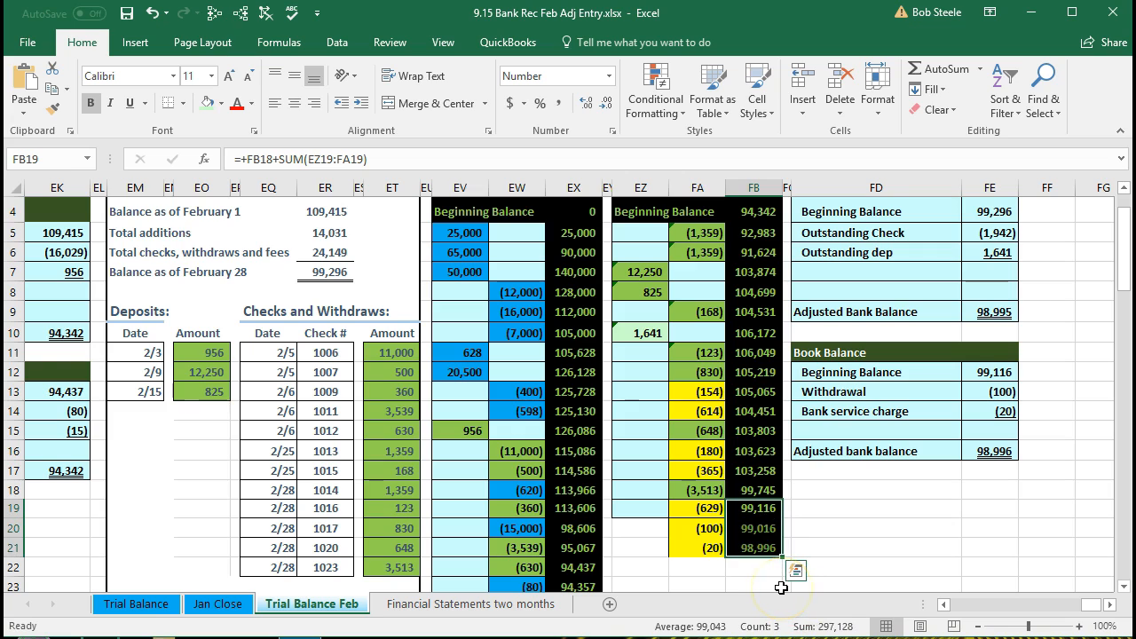
{"action": "left_click", "coordinate": [754, 548]}
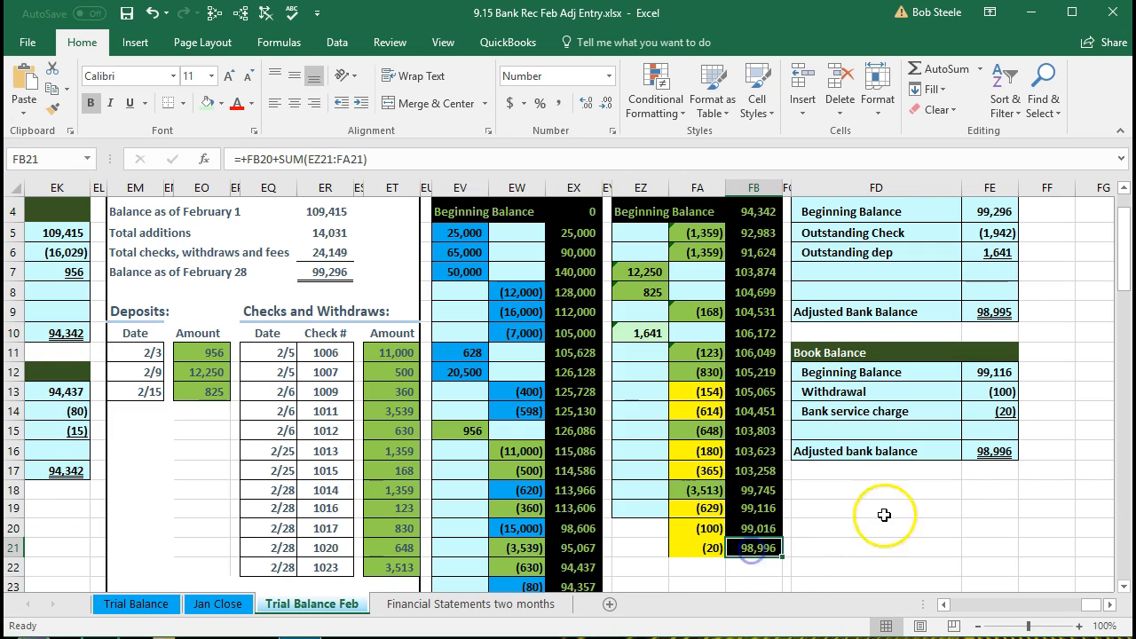
Compare the new Checking February ending balance with the adjusted book balance and review the withdrawal and bank service charge reconciling items.
{"action": "left_click", "coordinate": [985, 450]}
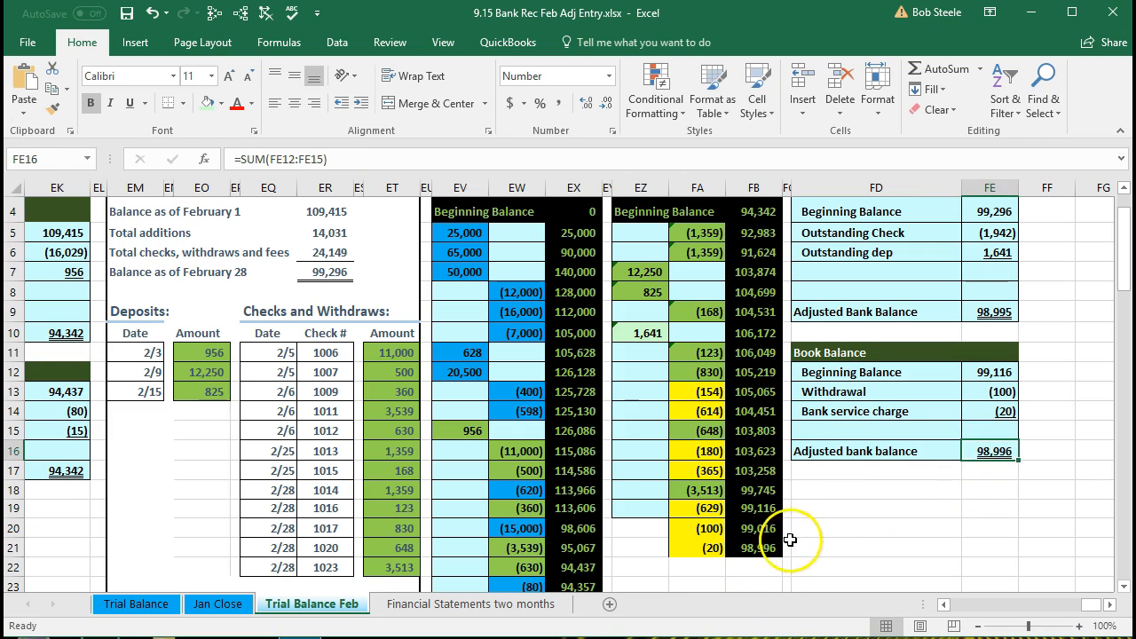
{"action": "left_click", "coordinate": [762, 547]}
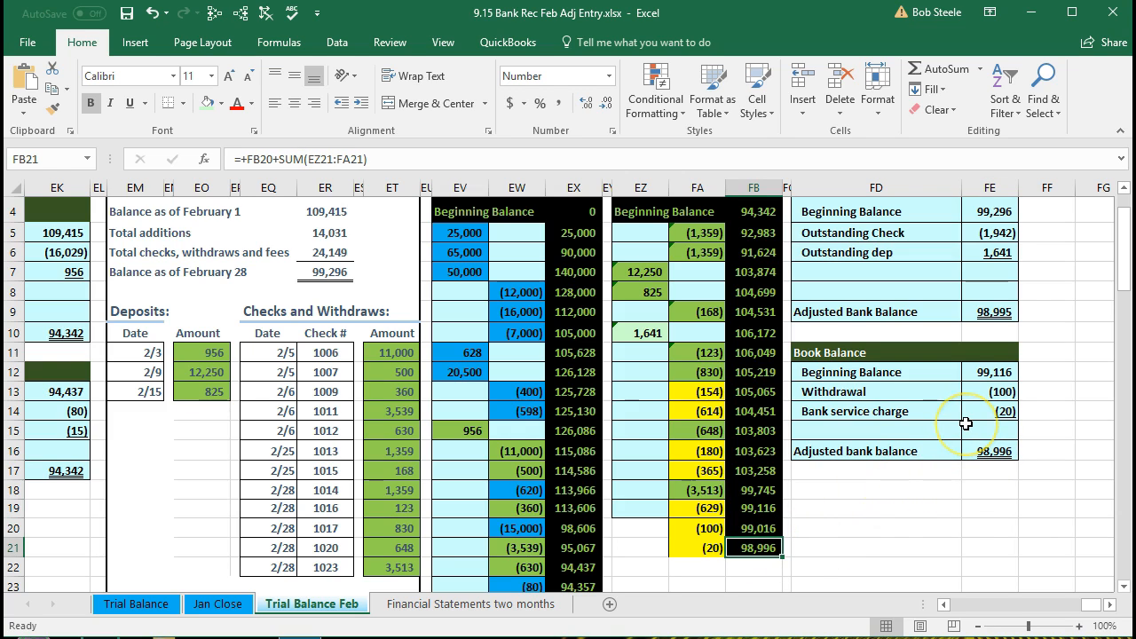
{"action": "scroll", "coordinate": [966, 424], "scroll_direction": "up", "scroll_amount": 1}
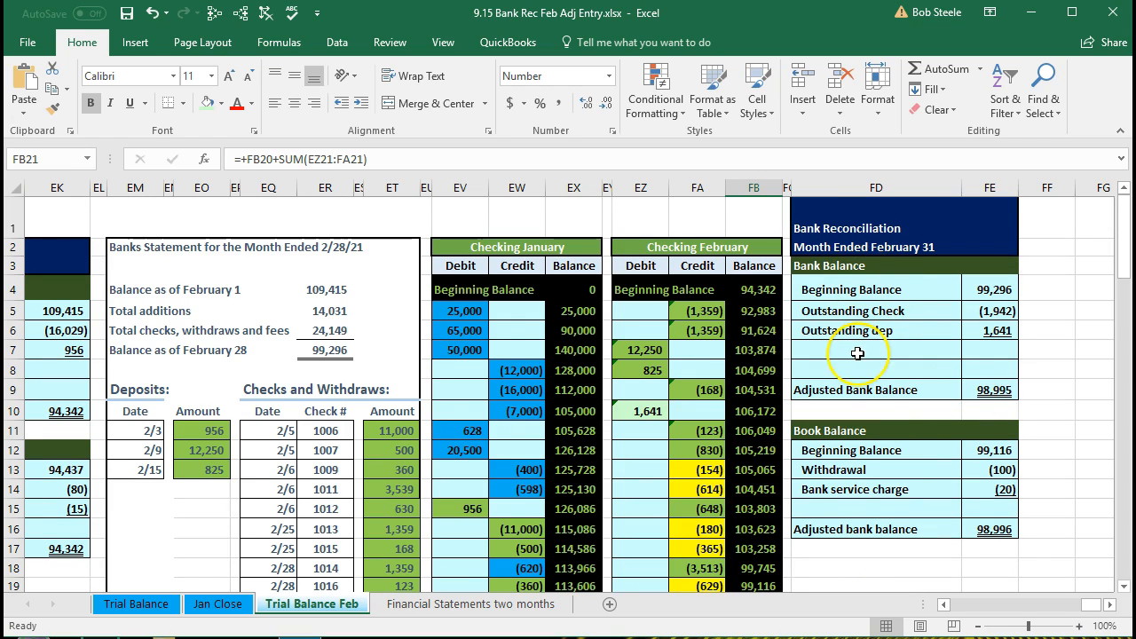
{"action": "left_click_drag", "start_coordinate": [858, 469], "coordinate": [987, 489]}
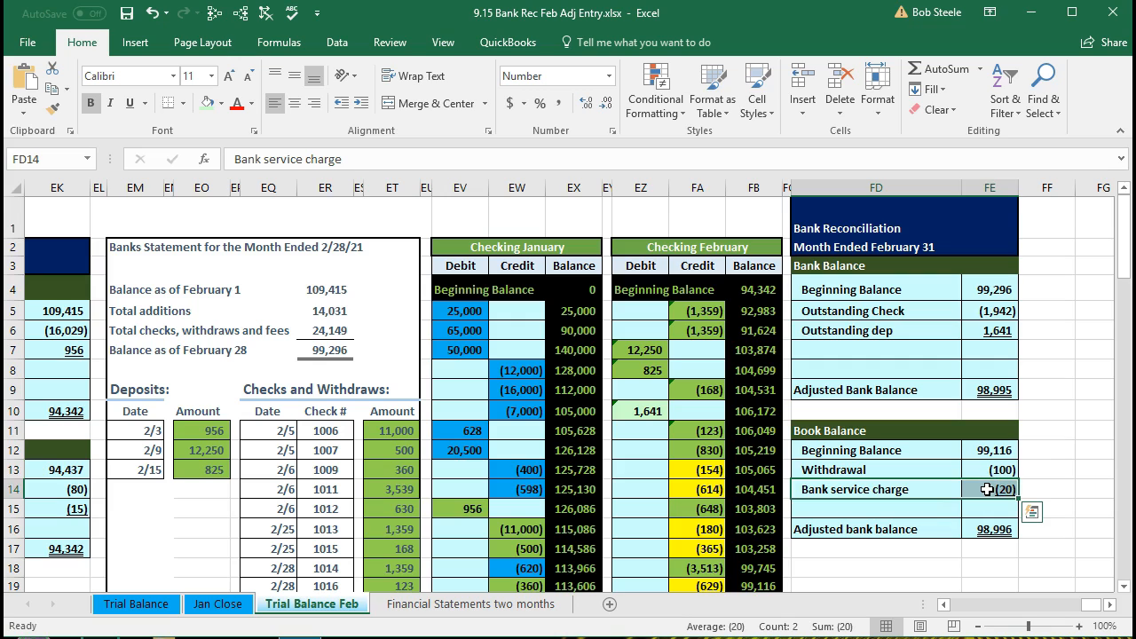
{"action": "left_click", "coordinate": [959, 528]}
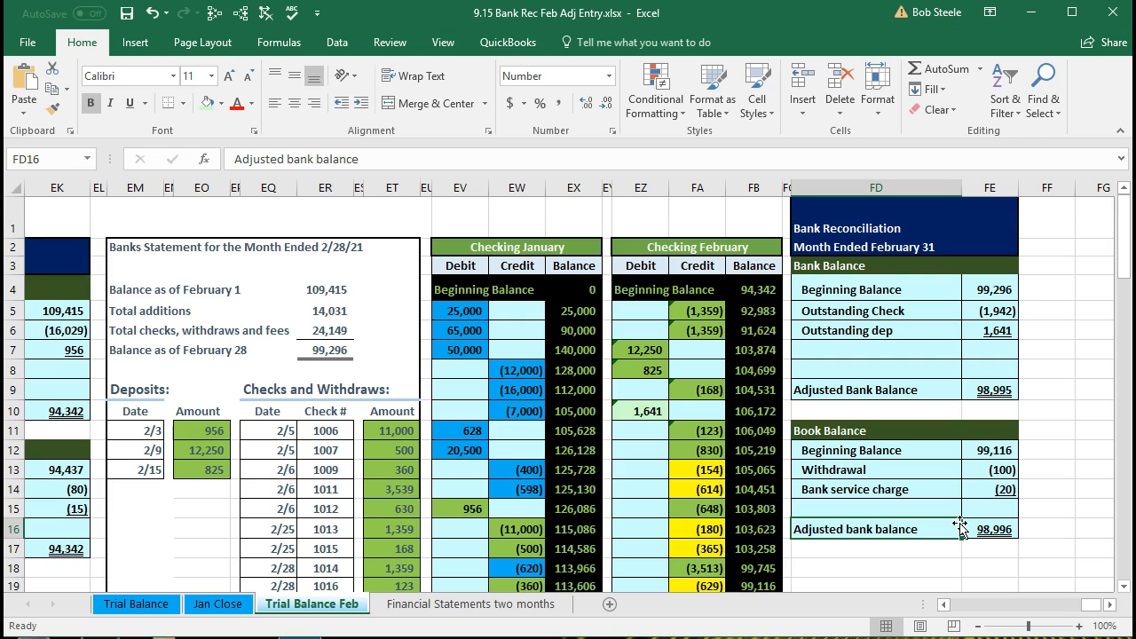
{"action": "left_click", "coordinate": [974, 470]}
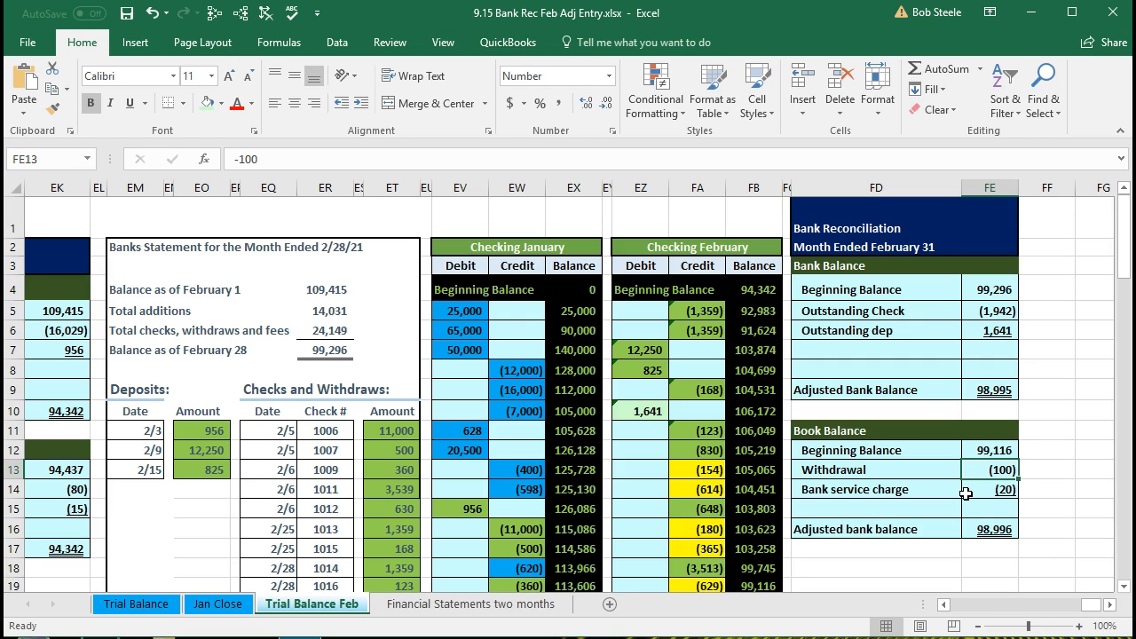
{"action": "left_click", "coordinate": [966, 494]}
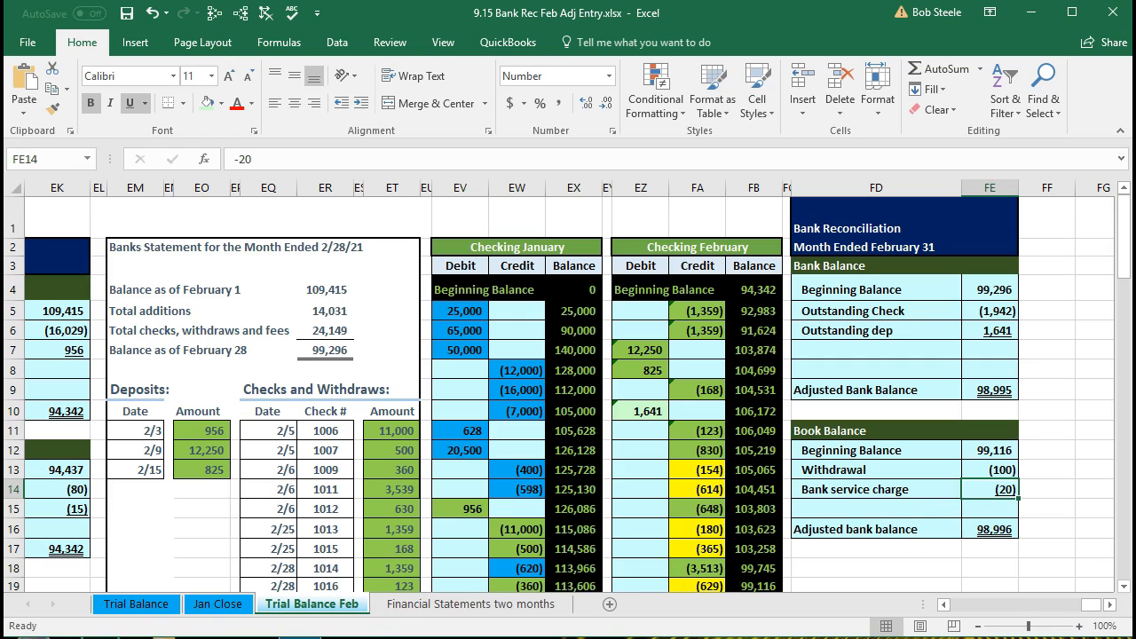
Start a new General Journal entry dated 2/28 in U15, below the Rent Music Equipment entry.
{"action": "left_click", "coordinate": [647, 474]}
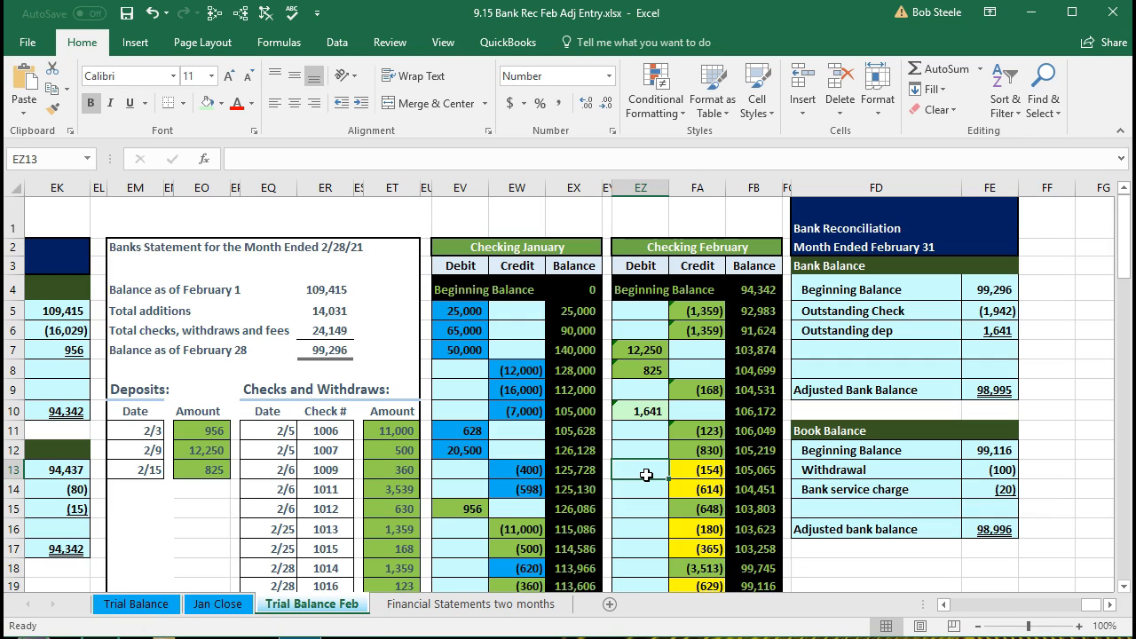
{"action": "key", "text": "Left"}
{"action": "key", "text": "Left"}
{"action": "key", "text": "Left"}
{"action": "key", "text": "Left"}
{"action": "key", "text": "Left"}
{"action": "key", "text": "Left"}
{"action": "key", "text": "Left"}
{"action": "key", "text": "Left"}
{"action": "key", "text": "Left"}
{"action": "key", "text": "Left"}
{"action": "key", "text": "Left"}
{"action": "key", "text": "Left"}
{"action": "key", "text": "Left"}
{"action": "key", "text": "Left"}
{"action": "key", "text": "Left"}
{"action": "key", "text": "Left"}
{"action": "key", "text": "Left"}
{"action": "key", "text": "Left"}
{"action": "key", "text": "Left"}
{"action": "key", "text": "Left"}
{"action": "key", "text": "Left"}
{"action": "key", "text": "Left"}
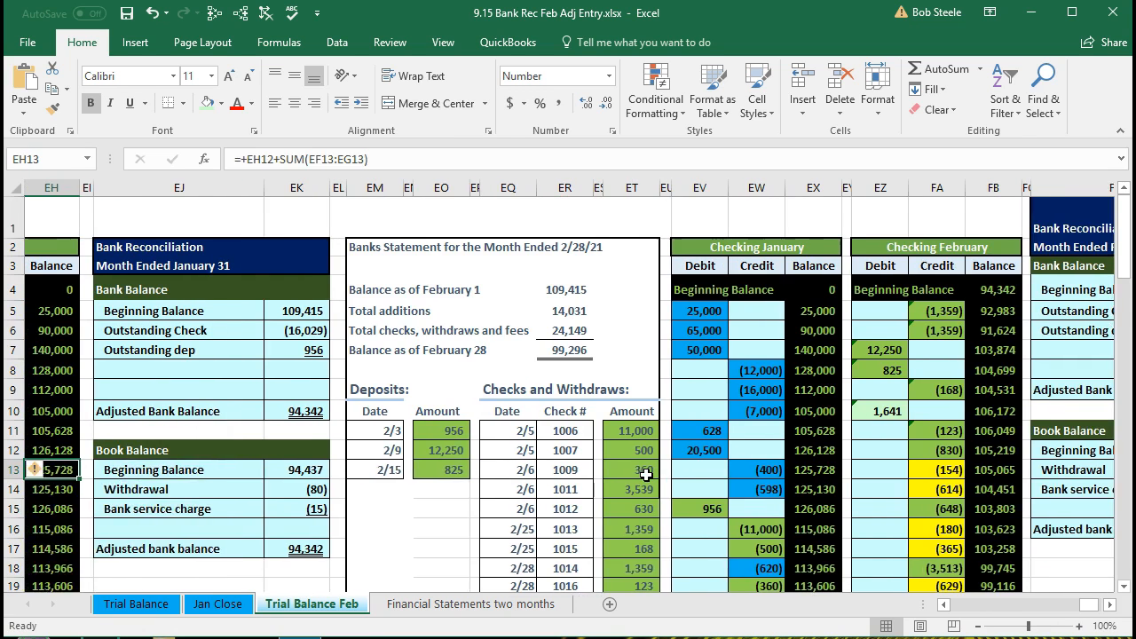
{"action": "key", "text": "Left"}
{"action": "key", "text": "Left"}
{"action": "key", "text": "Left"}
{"action": "key", "text": "Left"}
{"action": "key", "text": "Left"}
{"action": "key", "text": "Left"}
{"action": "key", "text": "Left"}
{"action": "key", "text": "Left"}
{"action": "key", "text": "Left"}
{"action": "key", "text": "Left"}
{"action": "key", "text": "Left"}
{"action": "key", "text": "Left"}
{"action": "key", "text": "Left"}
{"action": "key", "text": "Left"}
{"action": "key", "text": "Left"}
{"action": "key", "text": "Left"}
{"action": "key", "text": "Left"}
{"action": "key", "text": "Left"}
{"action": "key", "text": "Left"}
{"action": "key", "text": "Left"}
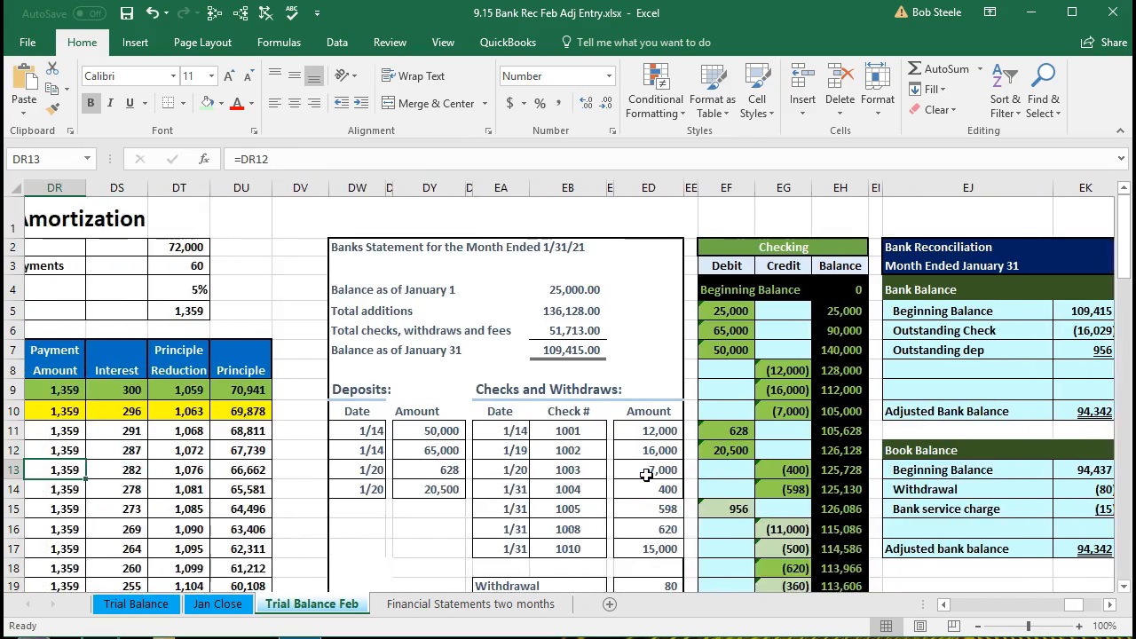
{"action": "key", "text": "Left"}
{"action": "key", "text": "Left"}
{"action": "key", "text": "Left"}
{"action": "key", "text": "Left"}
{"action": "key", "text": "Left"}
{"action": "key", "text": "Left"}
{"action": "key", "text": "Left"}
{"action": "key", "text": "Left"}
{"action": "key", "text": "Left"}
{"action": "key", "text": "Left"}
{"action": "key", "text": "Left"}
{"action": "key", "text": "Left"}
{"action": "key", "text": "Left"}
{"action": "key", "text": "Left"}
{"action": "key", "text": "Left"}
{"action": "key", "text": "Left"}
{"action": "key", "text": "Left"}
{"action": "key", "text": "Left"}
{"action": "key", "text": "Left"}
{"action": "key", "text": "Left"}
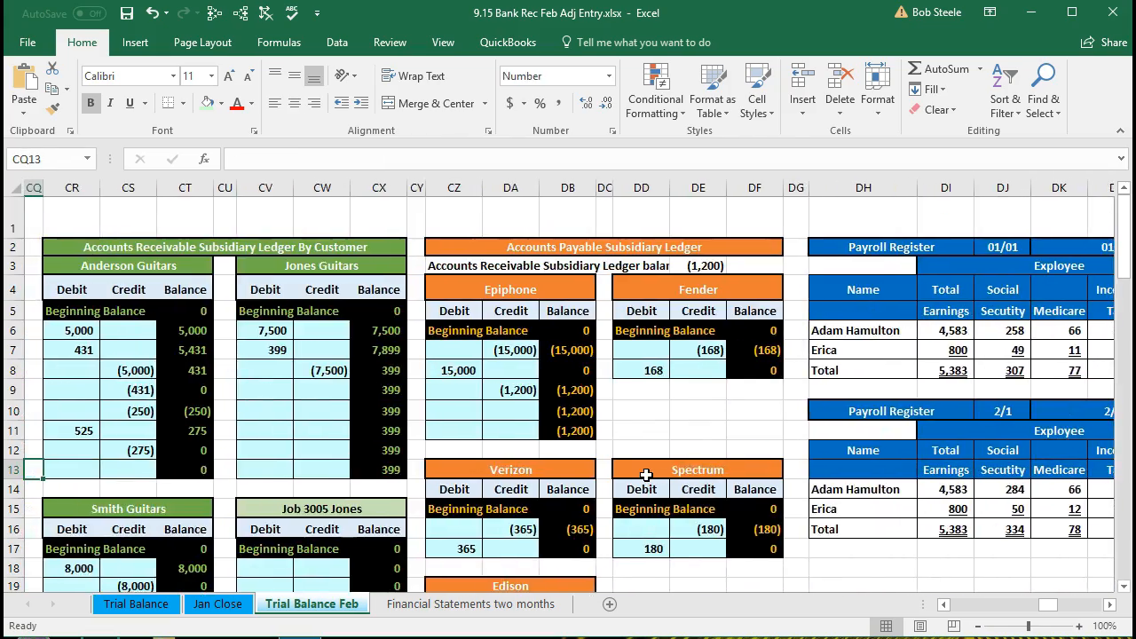
{"action": "key", "text": "Left"}
{"action": "key", "text": "Left"}
{"action": "key", "text": "Left"}
{"action": "key", "text": "Left"}
{"action": "key", "text": "Left"}
{"action": "key", "text": "Left"}
{"action": "key", "text": "Left"}
{"action": "key", "text": "Left"}
{"action": "key", "text": "Left"}
{"action": "key", "text": "Left"}
{"action": "key", "text": "Left"}
{"action": "key", "text": "Left"}
{"action": "key", "text": "Left"}
{"action": "key", "text": "Left"}
{"action": "key", "text": "Left"}
{"action": "key", "text": "Left"}
{"action": "key", "text": "Left"}
{"action": "key", "text": "Left"}
{"action": "key", "text": "Left"}
{"action": "key", "text": "Left"}
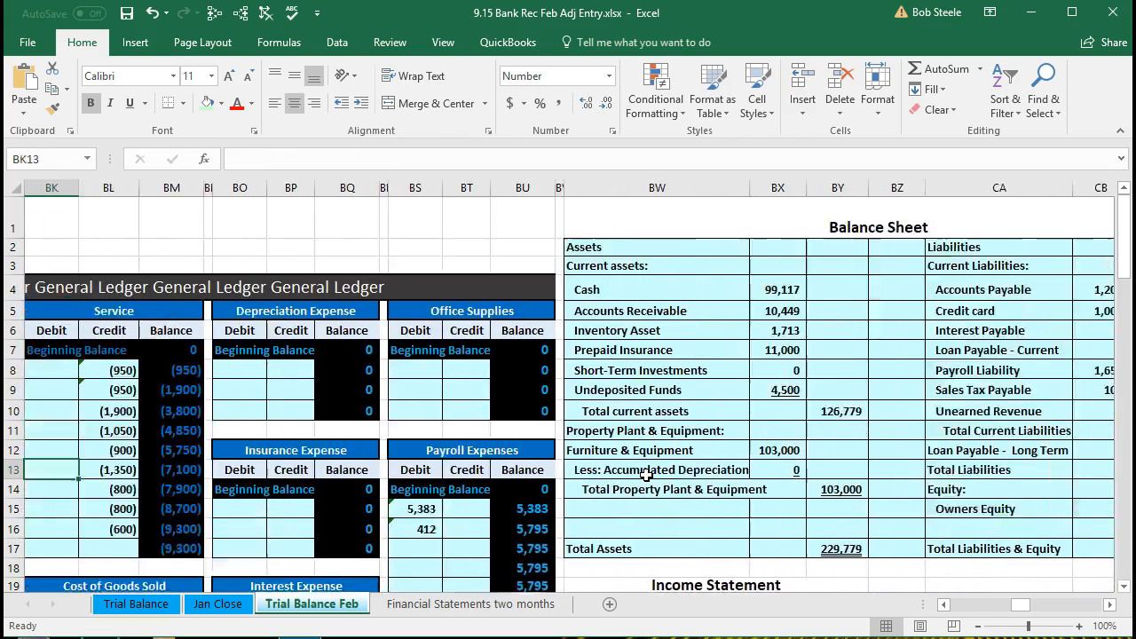
{"action": "key", "text": "Left"}
{"action": "key", "text": "Left"}
{"action": "key", "text": "Left"}
{"action": "key", "text": "Left"}
{"action": "key", "text": "Left"}
{"action": "key", "text": "Left"}
{"action": "key", "text": "Left"}
{"action": "key", "text": "Left"}
{"action": "key", "text": "Left"}
{"action": "key", "text": "Left"}
{"action": "key", "text": "Left"}
{"action": "key", "text": "Left"}
{"action": "key", "text": "Left"}
{"action": "key", "text": "Left"}
{"action": "key", "text": "Left"}
{"action": "key", "text": "Left"}
{"action": "key", "text": "Left"}
{"action": "key", "text": "Left"}
{"action": "key", "text": "Left"}
{"action": "key", "text": "Left"}
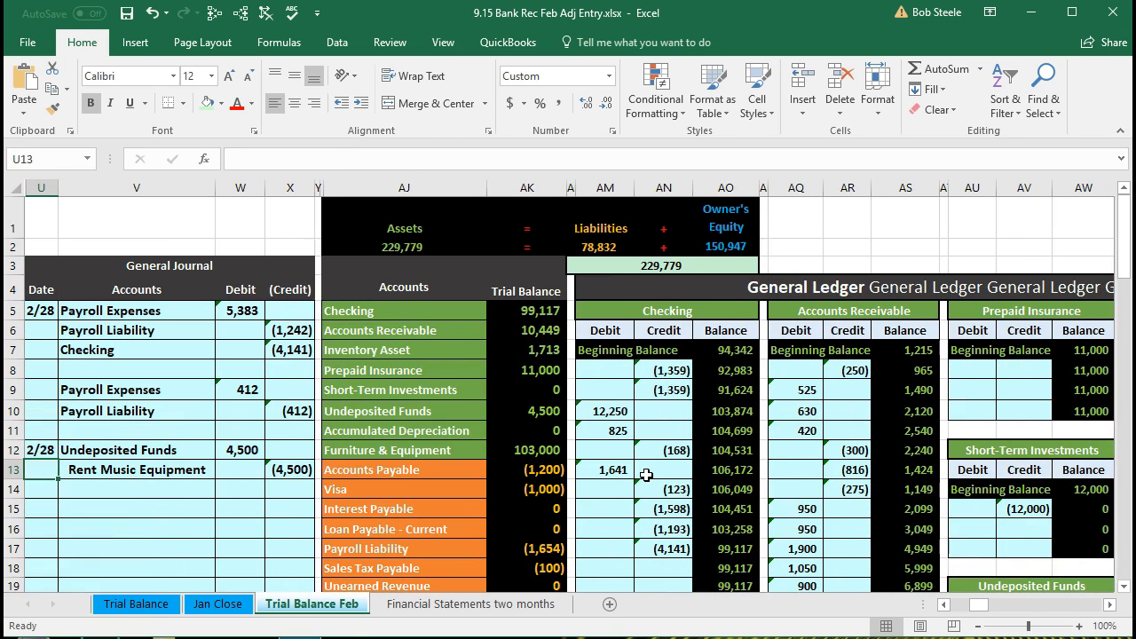
{"action": "left_click", "coordinate": [44, 509]}
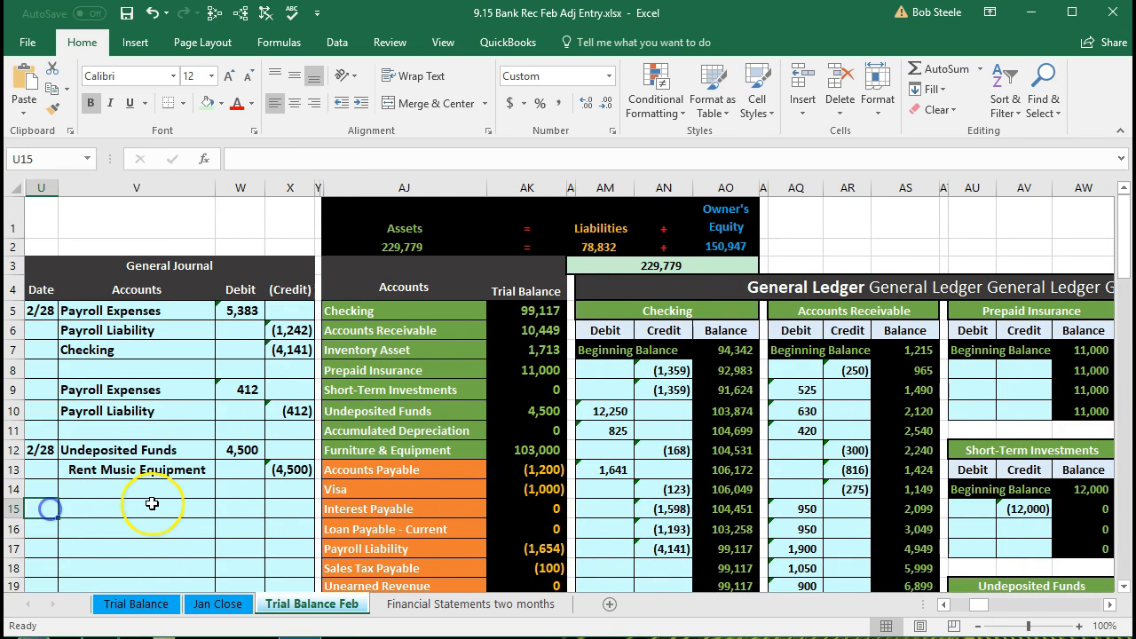
{"action": "type", "text": "2/28"}
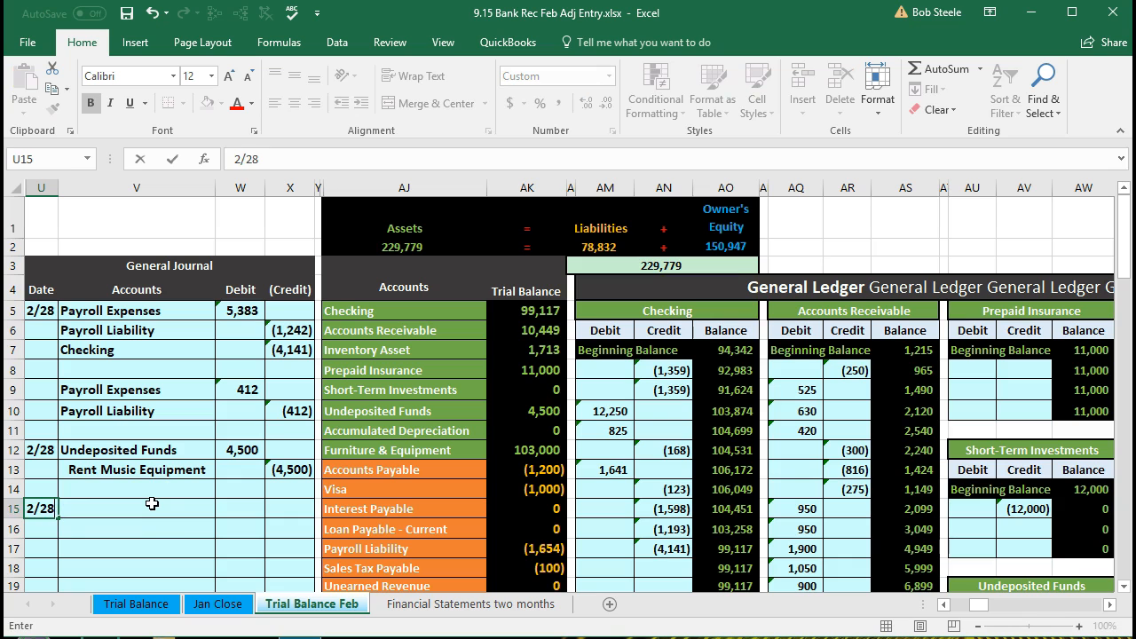
{"action": "key", "text": "Return"}
Copy the Checking account name from AJ5 into V16 as values only and indent it as the credit account.
{"action": "scroll", "coordinate": [147, 480], "scroll_direction": "down", "scroll_amount": 2}
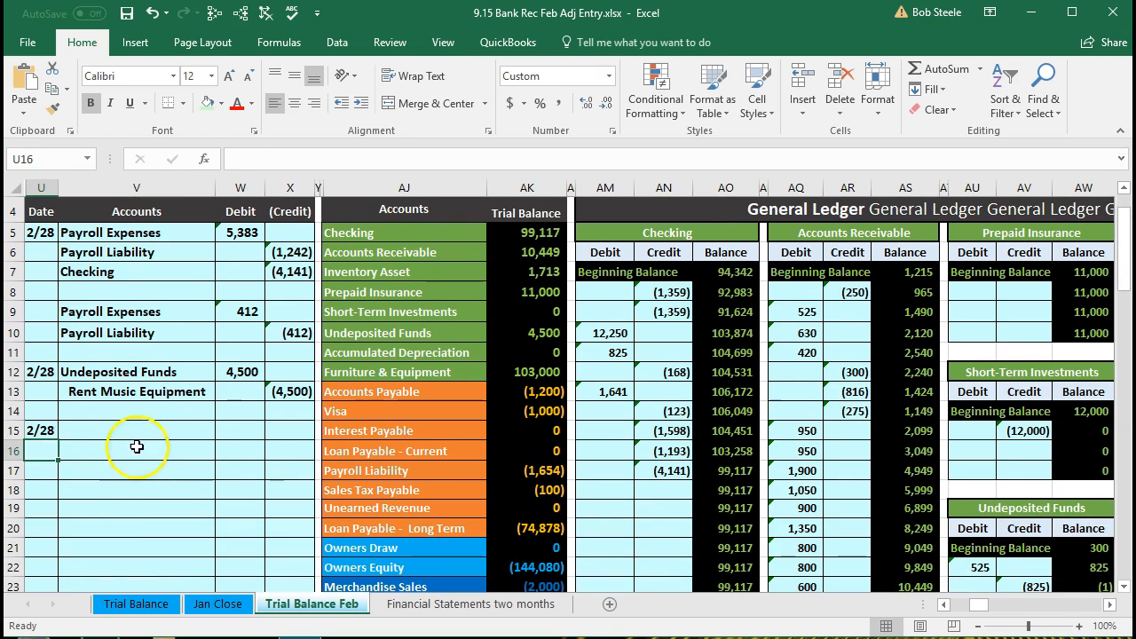
{"action": "left_click", "coordinate": [134, 428]}
{"action": "left_click_drag", "start_coordinate": [403, 232], "coordinate": [514, 229]}
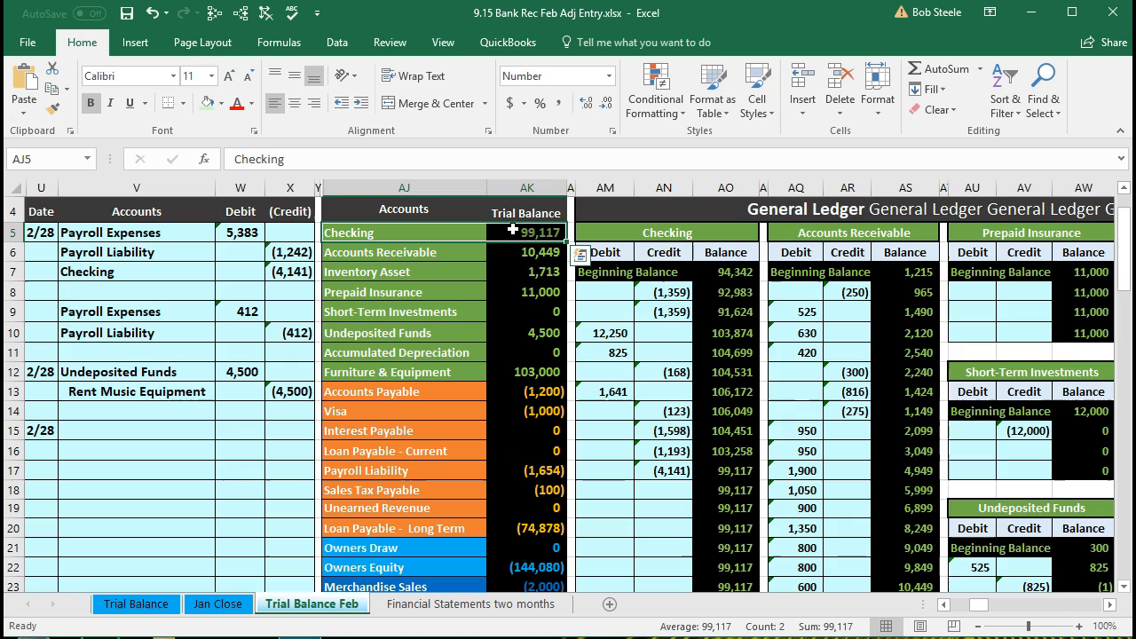
{"action": "left_click", "coordinate": [403, 232]}
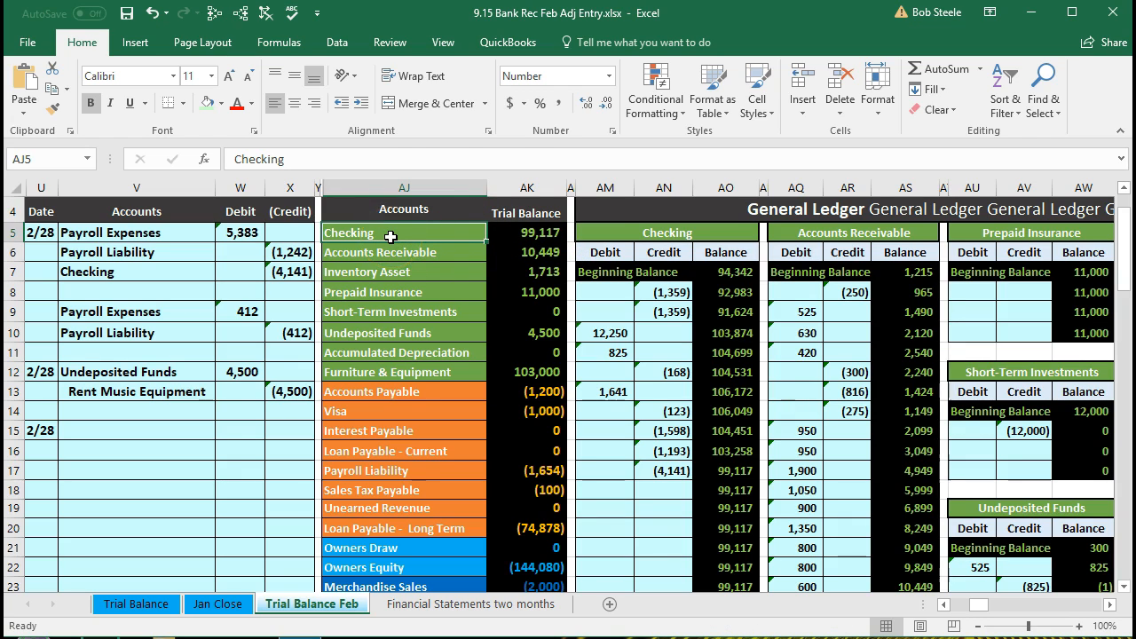
{"action": "right_click", "coordinate": [390, 237]}
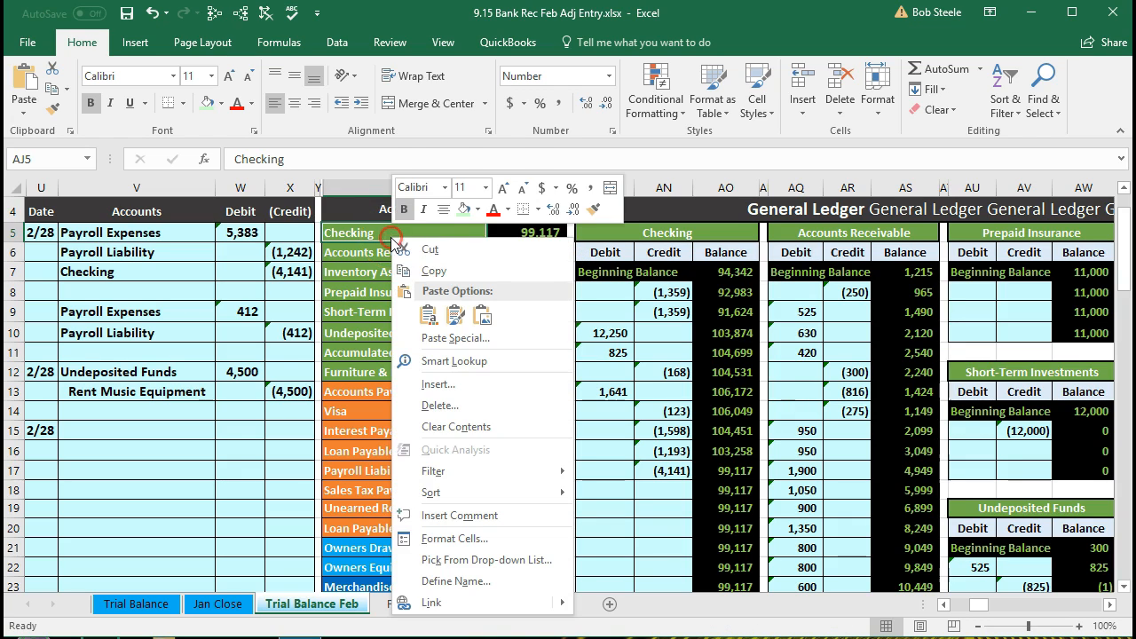
{"action": "left_click", "coordinate": [431, 271]}
{"action": "left_click", "coordinate": [80, 446]}
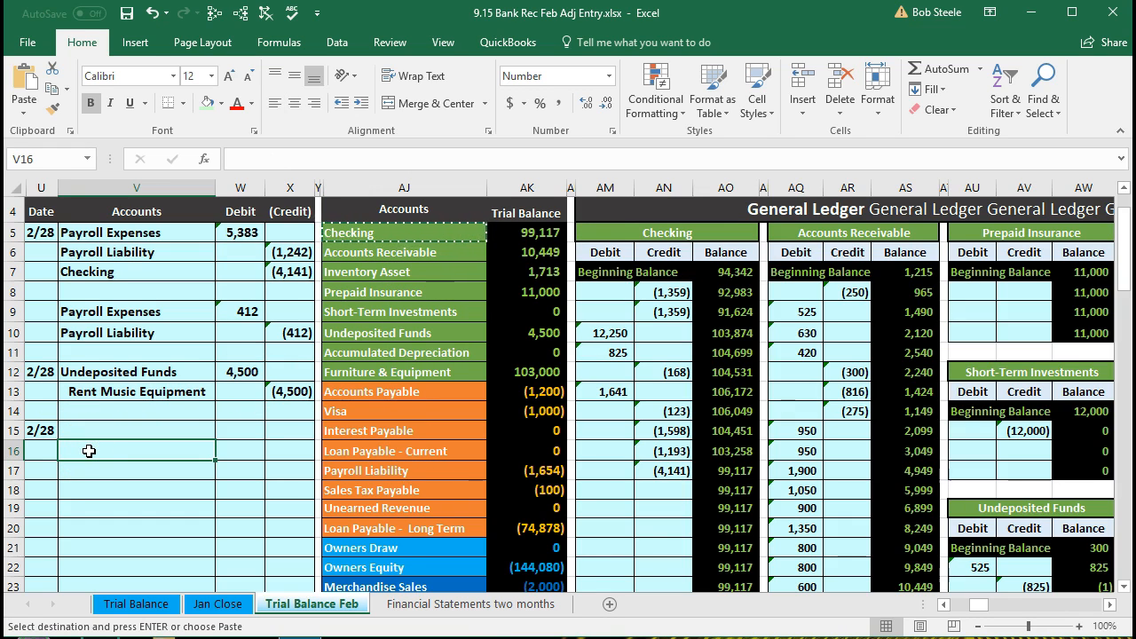
{"action": "right_click", "coordinate": [89, 451]}
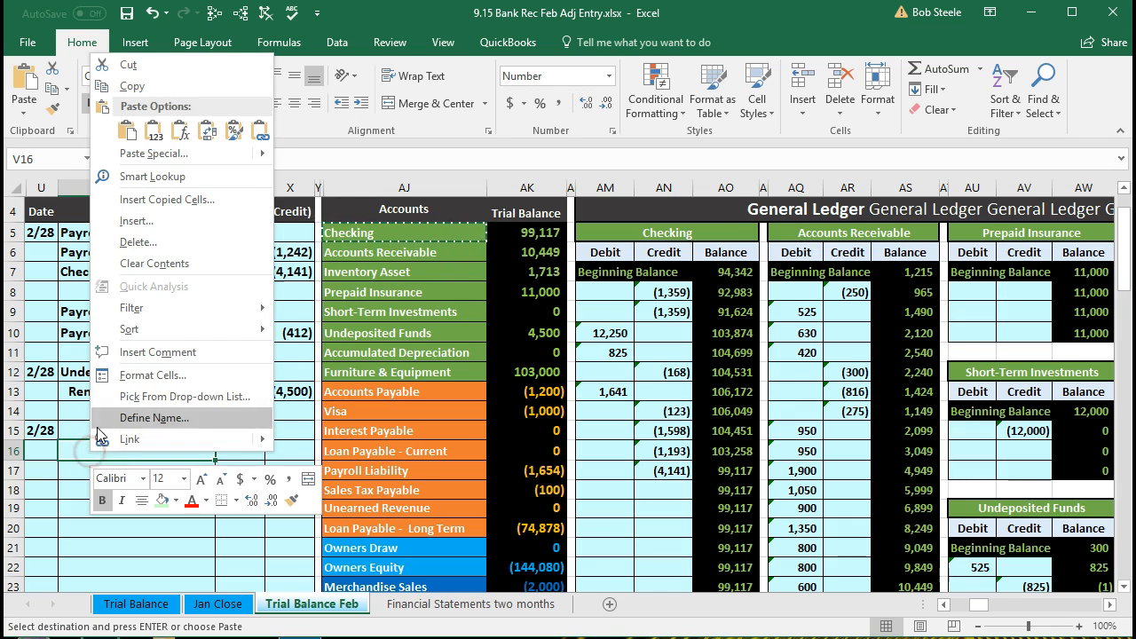
{"action": "left_click", "coordinate": [153, 131]}
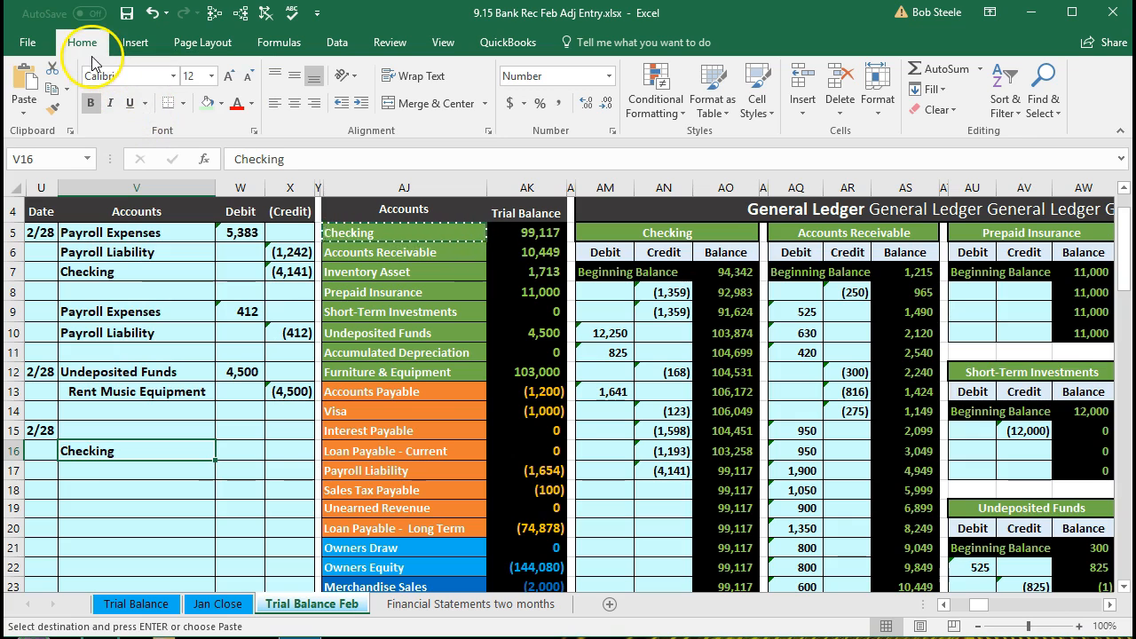
{"action": "left_click", "coordinate": [360, 103]}
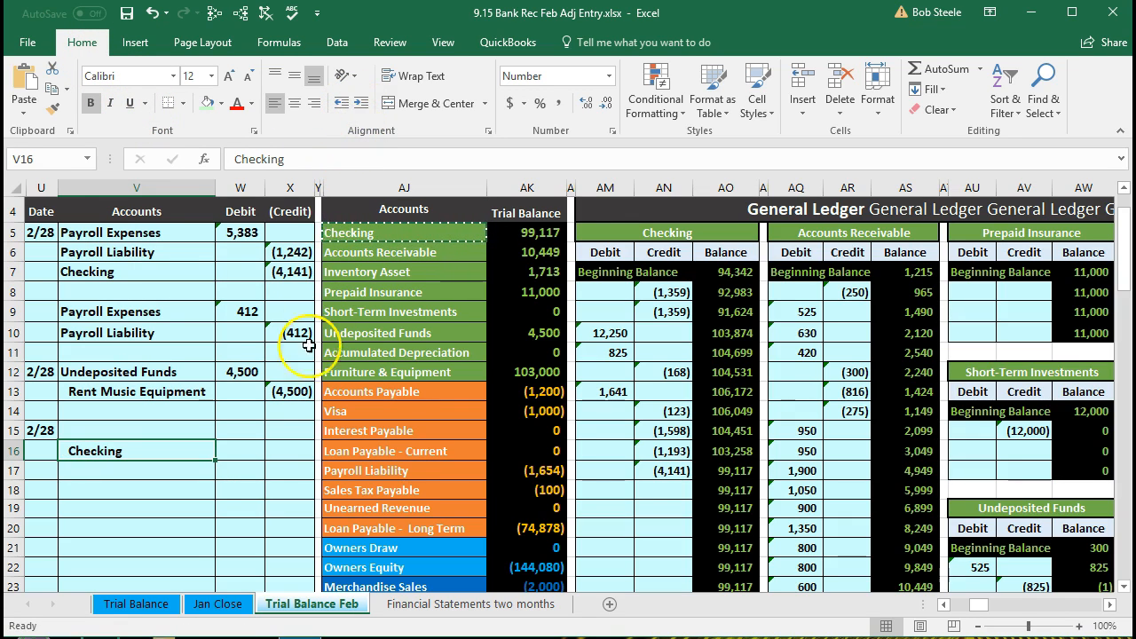
Enter a credit of -100 for Checking in X16 and set the matching debit in W15 with =-X16.
{"action": "left_click", "coordinate": [291, 454]}
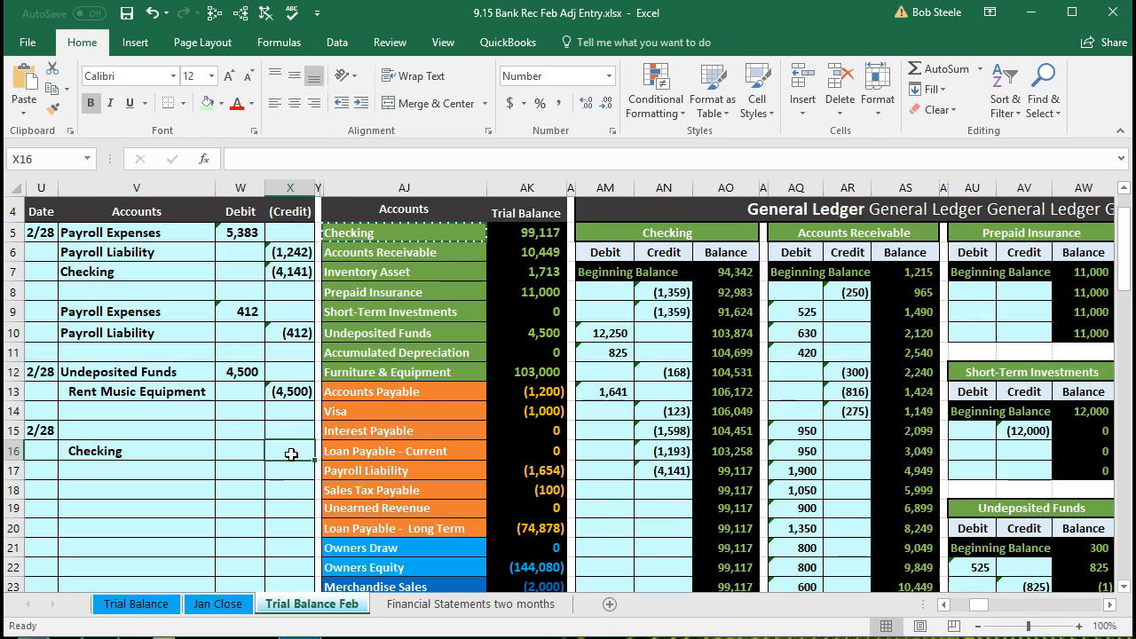
{"action": "type", "text": "-100"}
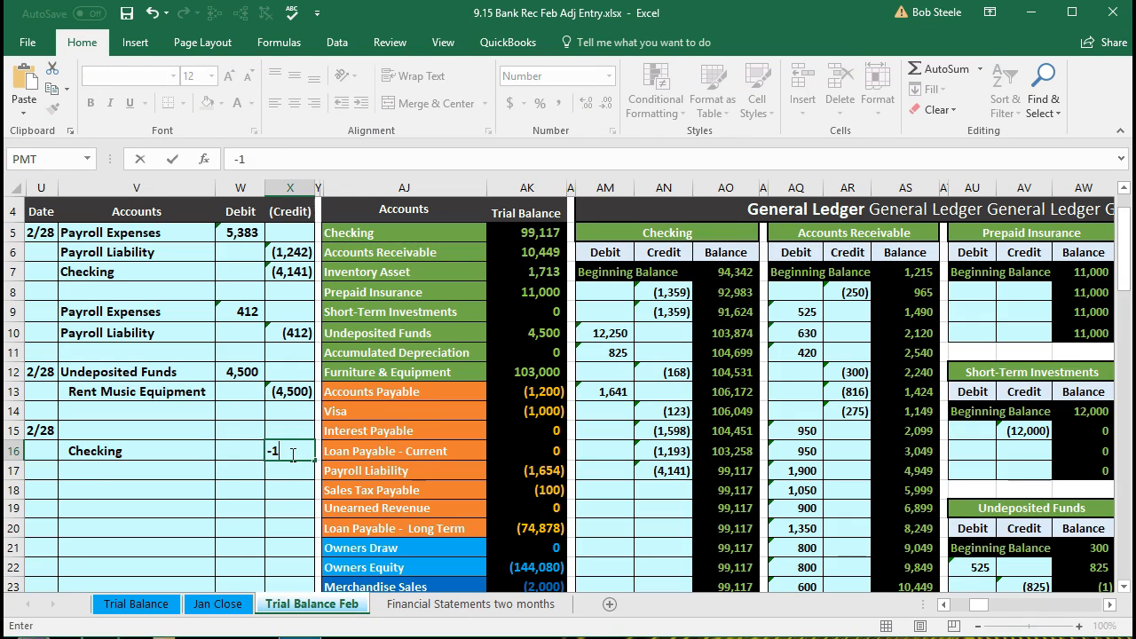
{"action": "key", "text": "Return"}
{"action": "key", "text": "Left"}
{"action": "key", "text": "Up"}
{"action": "key", "text": "Up"}
{"action": "type", "text": "=-"}
{"action": "left_click", "coordinate": [291, 451]}
{"action": "key", "text": "Return"}
Review the trial balance accounts, especially Owners Draw and Owners Equity, to choose the debit account for the withdrawal.
{"action": "left_click", "coordinate": [162, 427]}
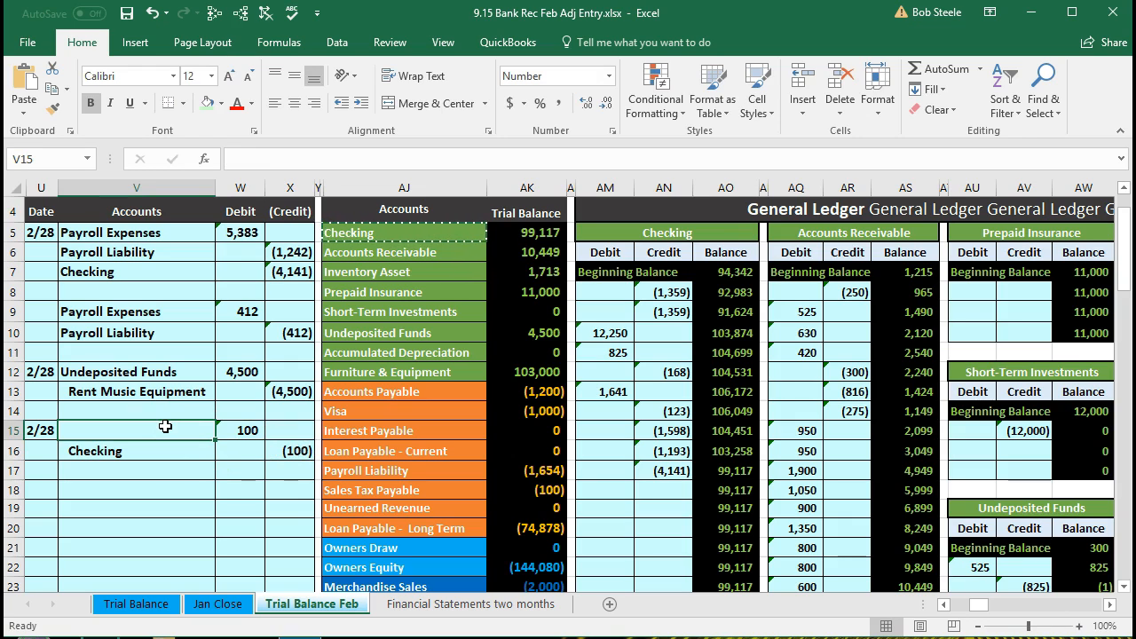
{"action": "left_click", "coordinate": [277, 458]}
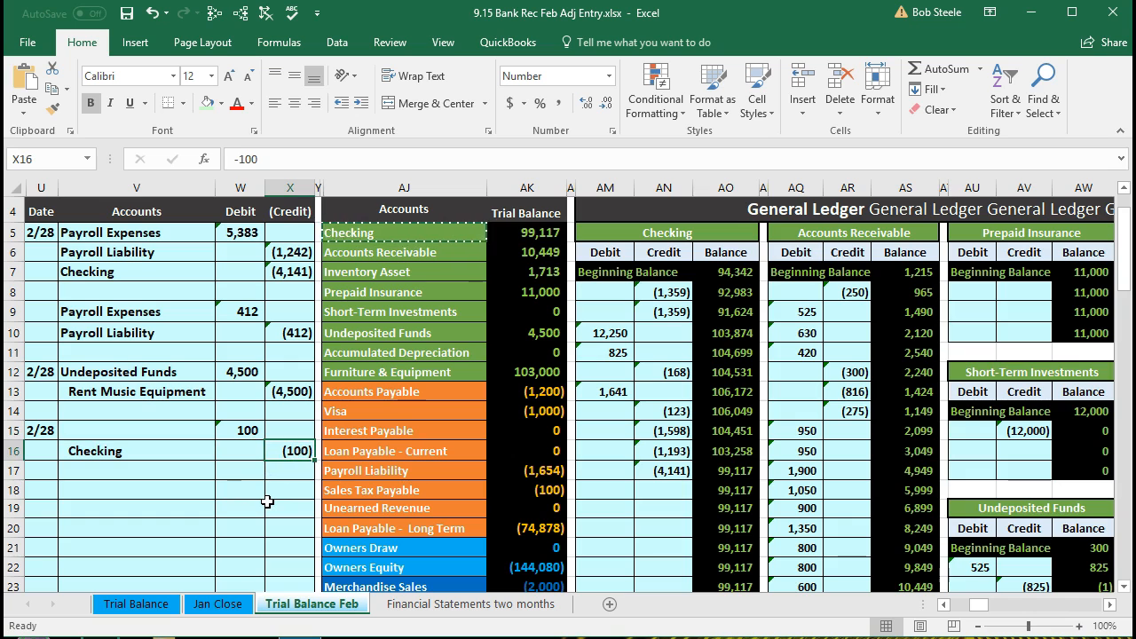
{"action": "scroll", "coordinate": [267, 501], "scroll_direction": "down", "scroll_amount": 3}
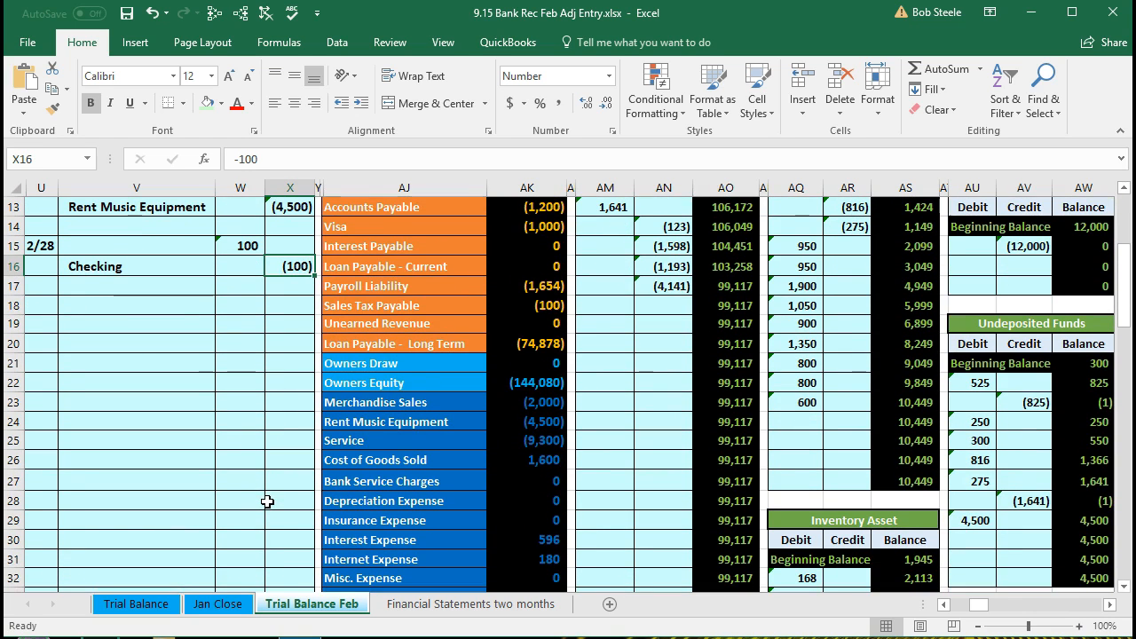
{"action": "left_click", "coordinate": [396, 364]}
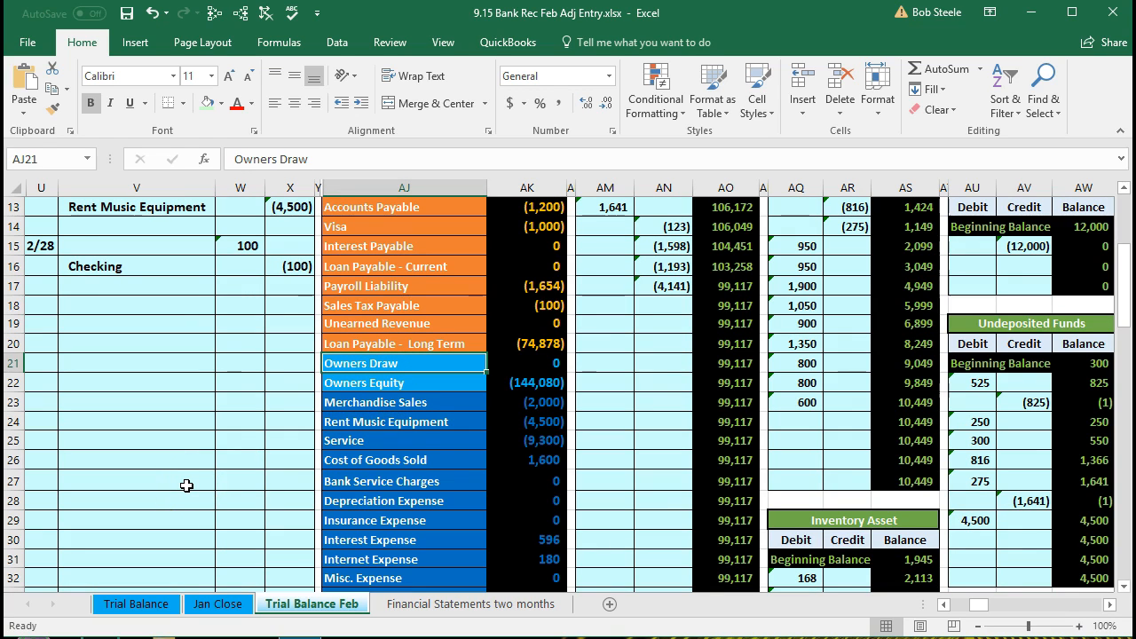
{"action": "scroll", "coordinate": [187, 485], "scroll_direction": "down", "scroll_amount": 3}
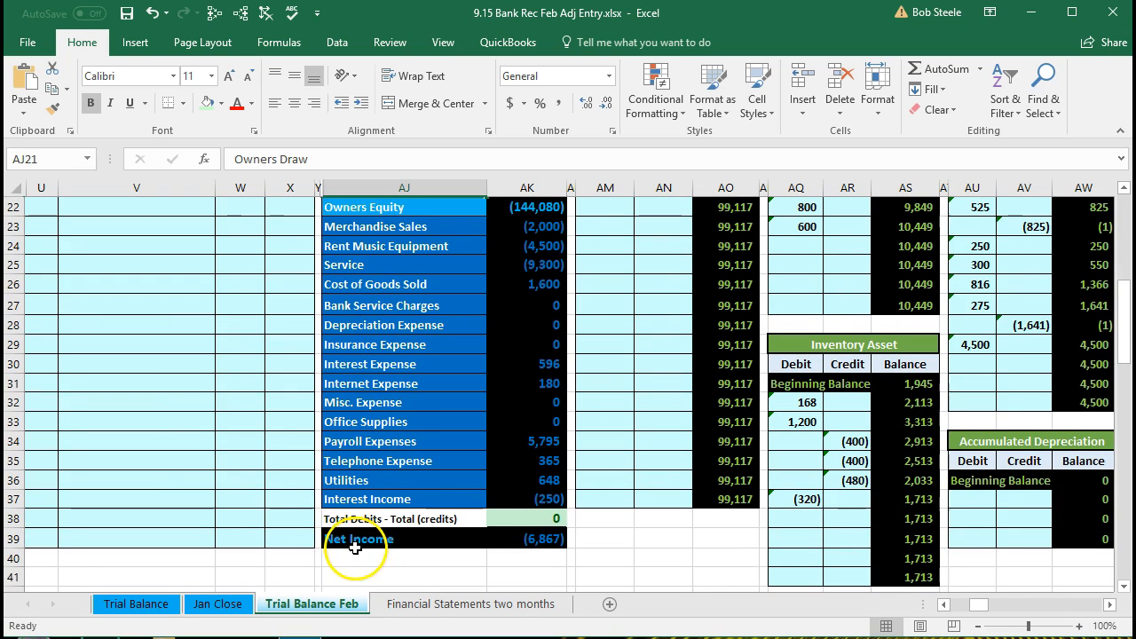
{"action": "scroll", "coordinate": [306, 543], "scroll_direction": "up", "scroll_amount": 2}
{"action": "scroll", "coordinate": [308, 545], "scroll_direction": "up", "scroll_amount": 1}
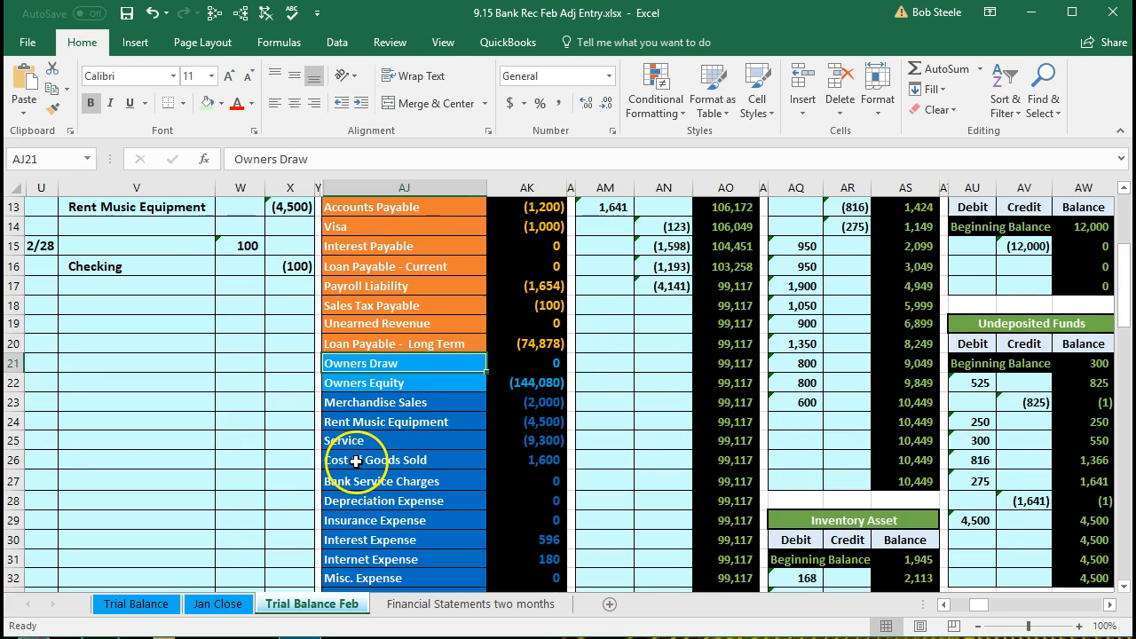
{"action": "left_click", "coordinate": [418, 367]}
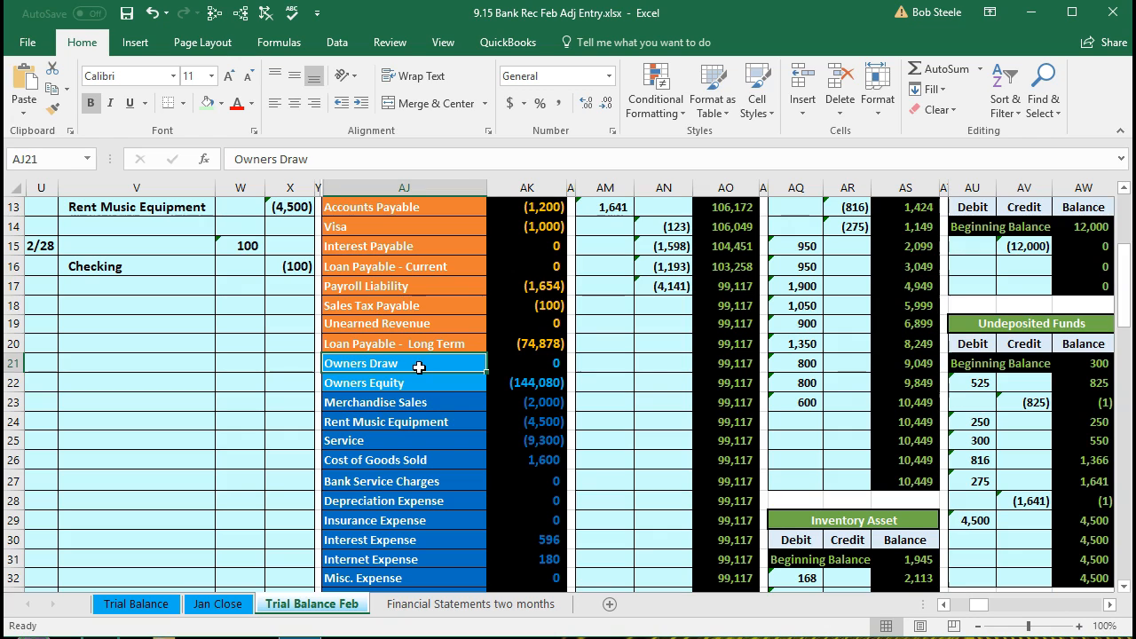
{"action": "left_click", "coordinate": [522, 382]}
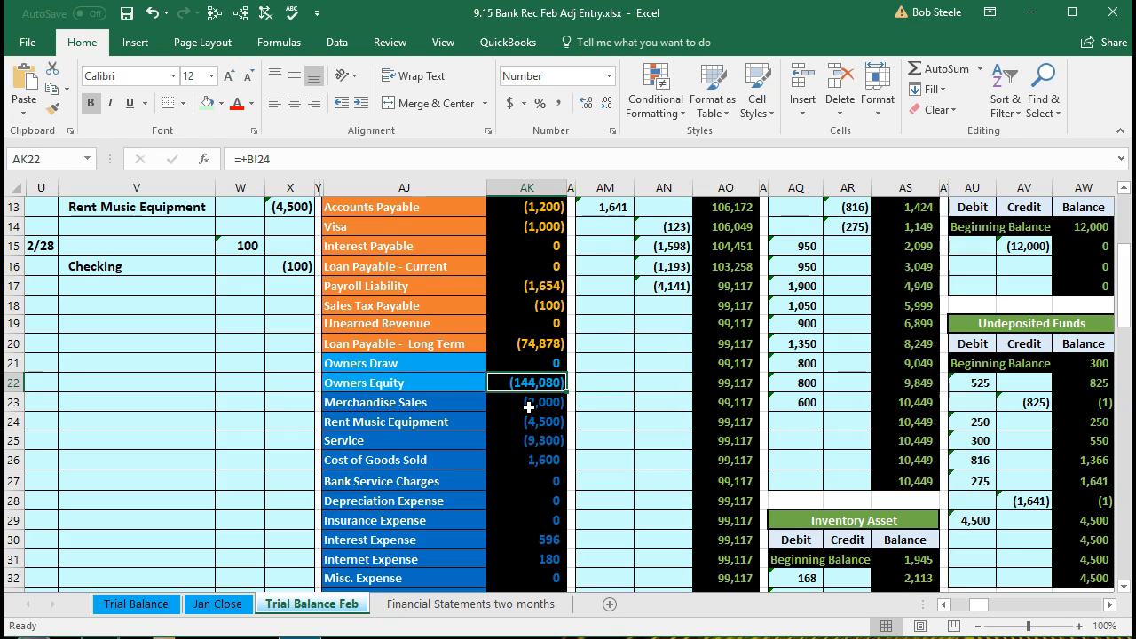
Copy Owners Draw from AJ21 into V15 as values only, as the debit account of the 2/28 entry.
{"action": "left_click", "coordinate": [434, 364]}
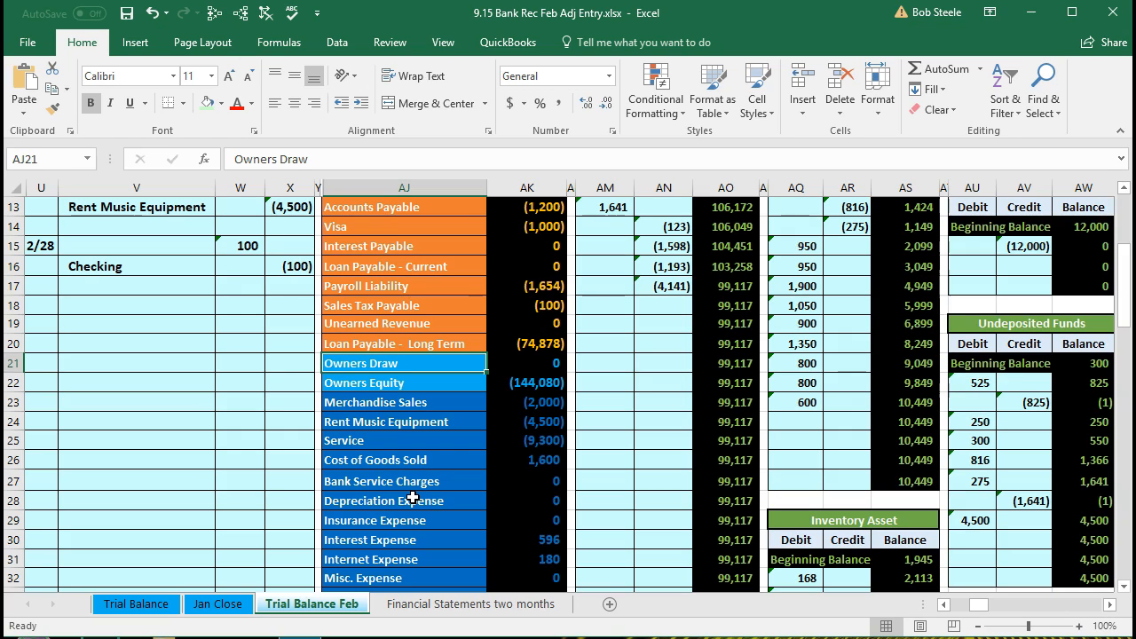
{"action": "right_click", "coordinate": [422, 363]}
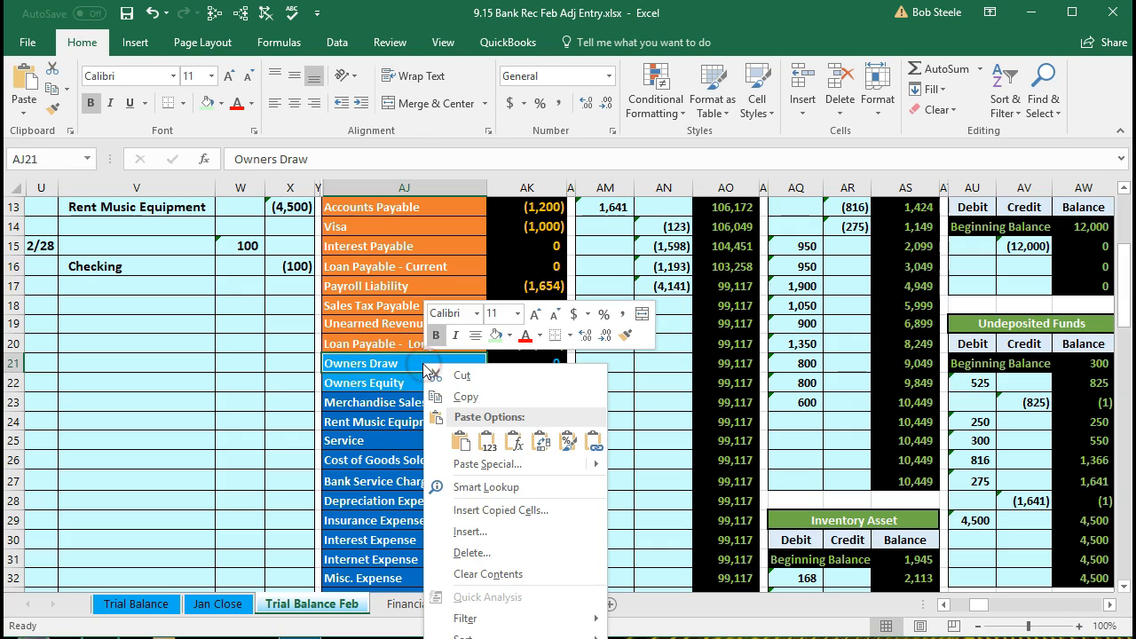
{"action": "left_click", "coordinate": [438, 399]}
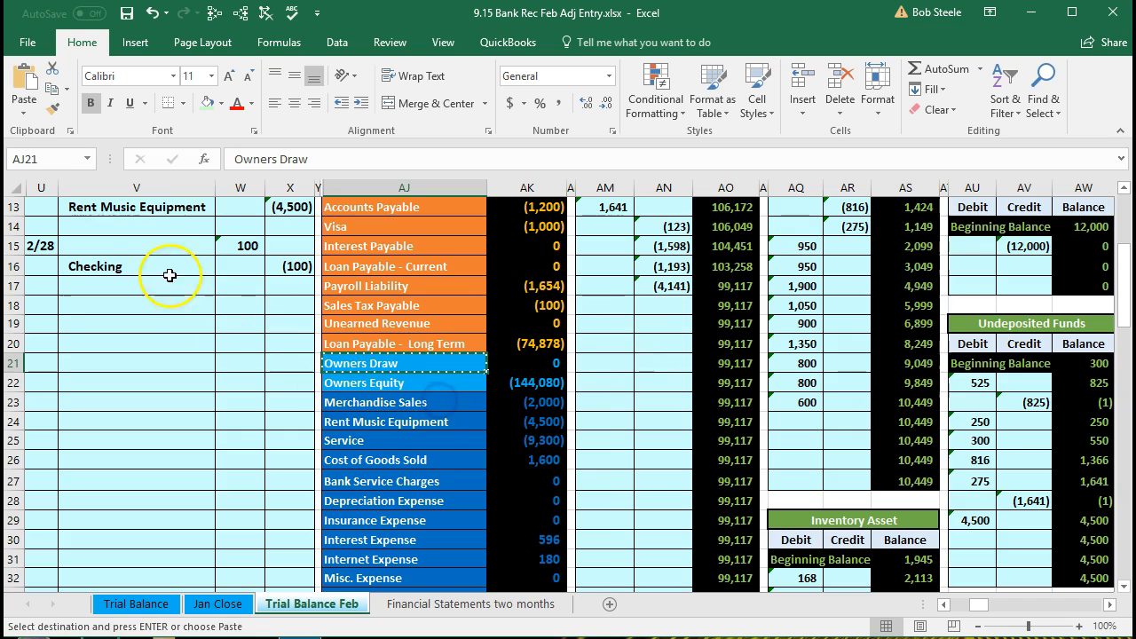
{"action": "left_click", "coordinate": [146, 242]}
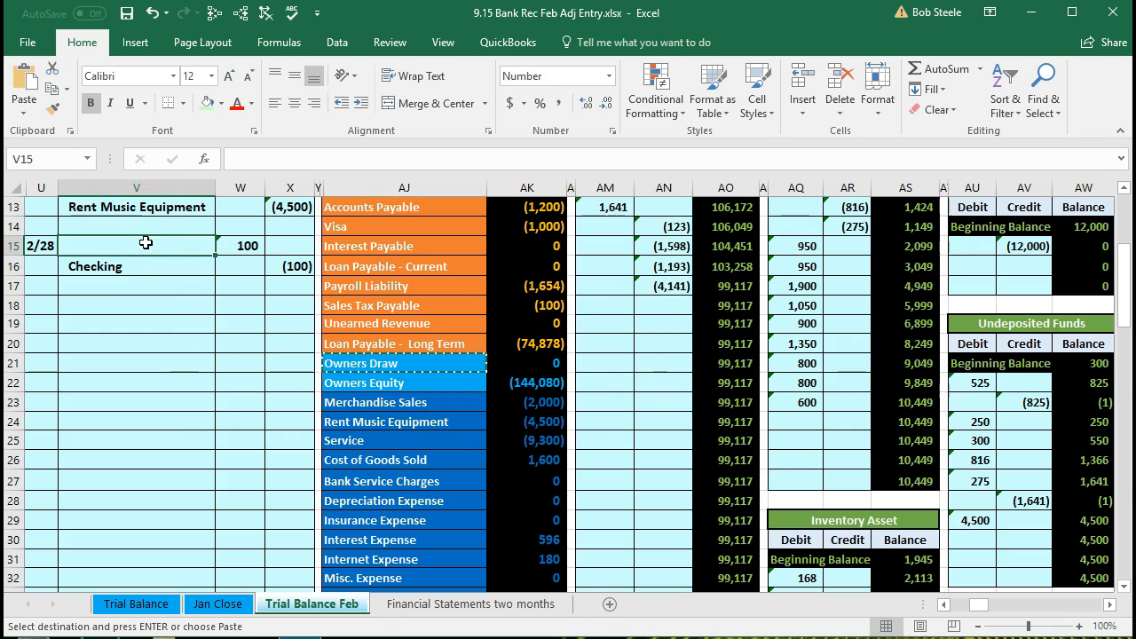
{"action": "right_click", "coordinate": [145, 242]}
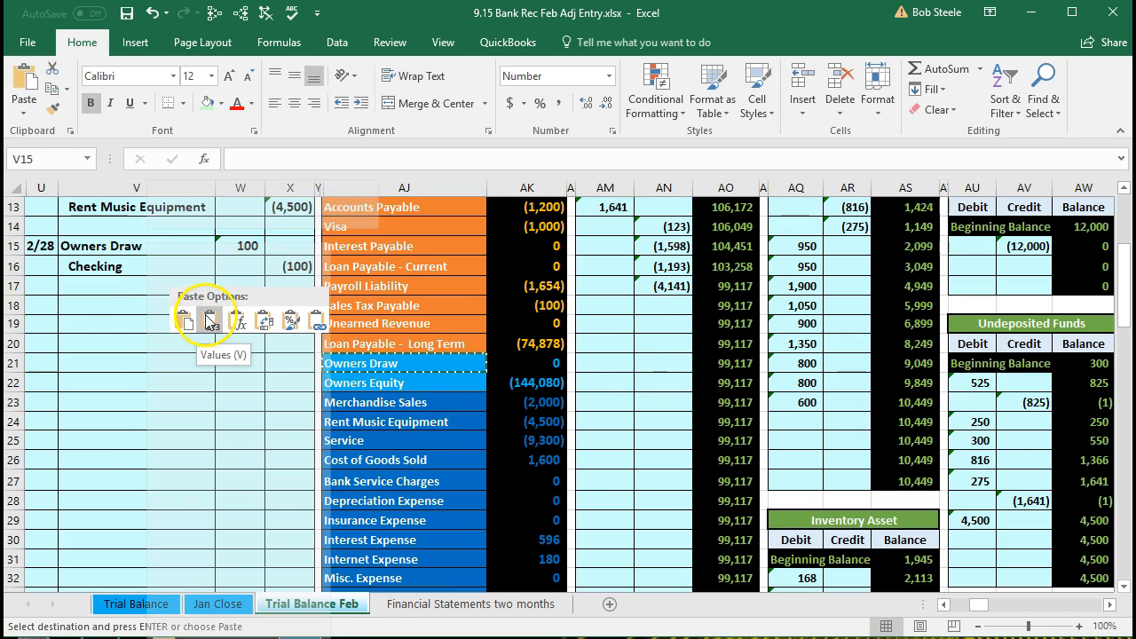
{"action": "left_click", "coordinate": [205, 318]}
{"action": "scroll", "coordinate": [190, 426], "scroll_direction": "up", "scroll_amount": 1}
{"action": "left_click", "coordinate": [164, 317]}
{"action": "left_click_drag", "start_coordinate": [163, 317], "coordinate": [241, 311]}
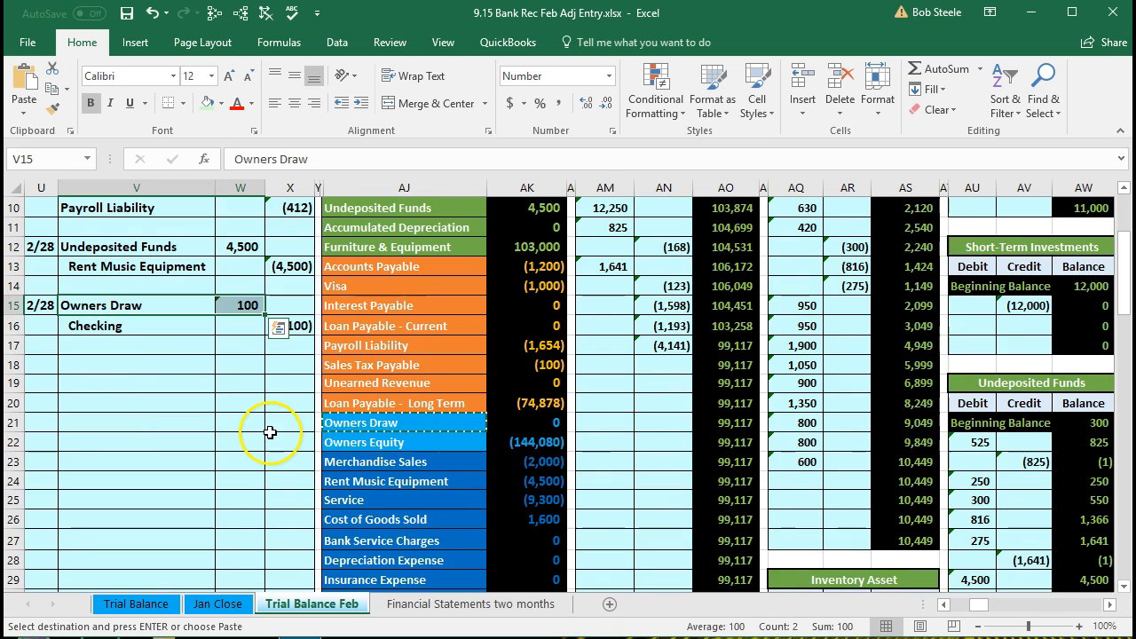
Freeze panes at AJ1 so the General Journal columns stay in place when moving across the General Ledger.
{"action": "scroll", "coordinate": [270, 449], "scroll_direction": "up", "scroll_amount": 3}
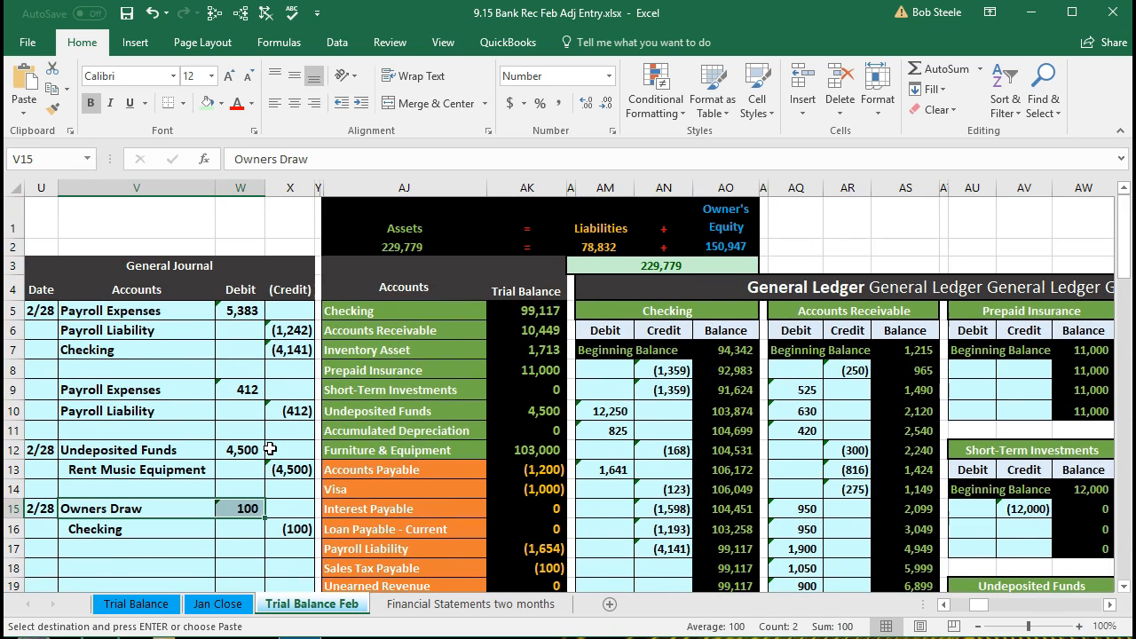
{"action": "left_click", "coordinate": [367, 229]}
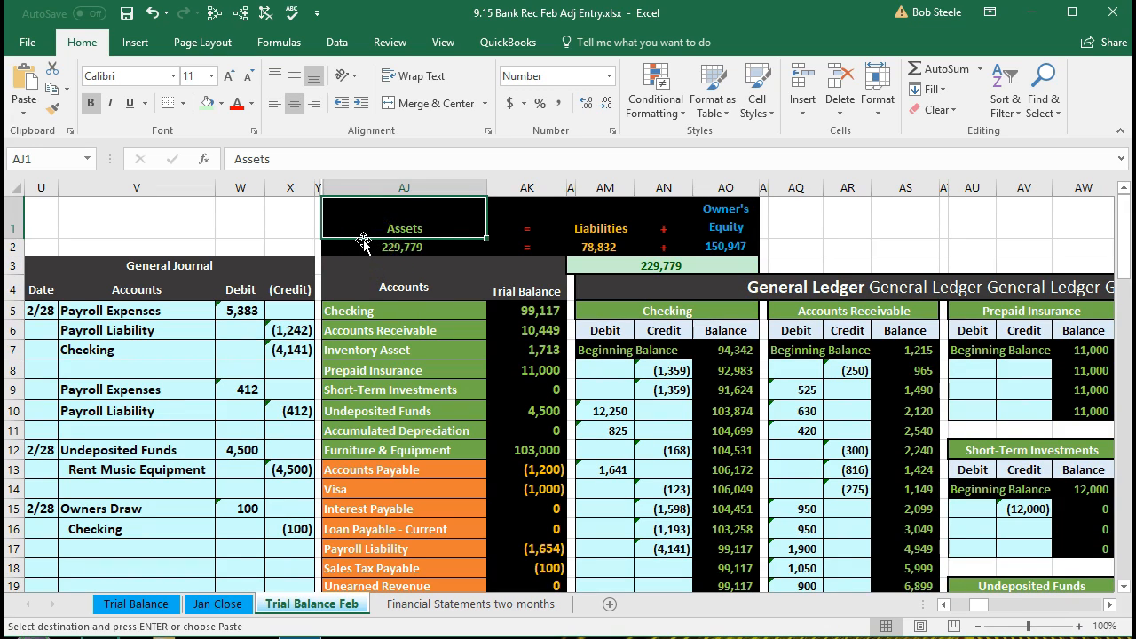
{"action": "left_click", "coordinate": [442, 46]}
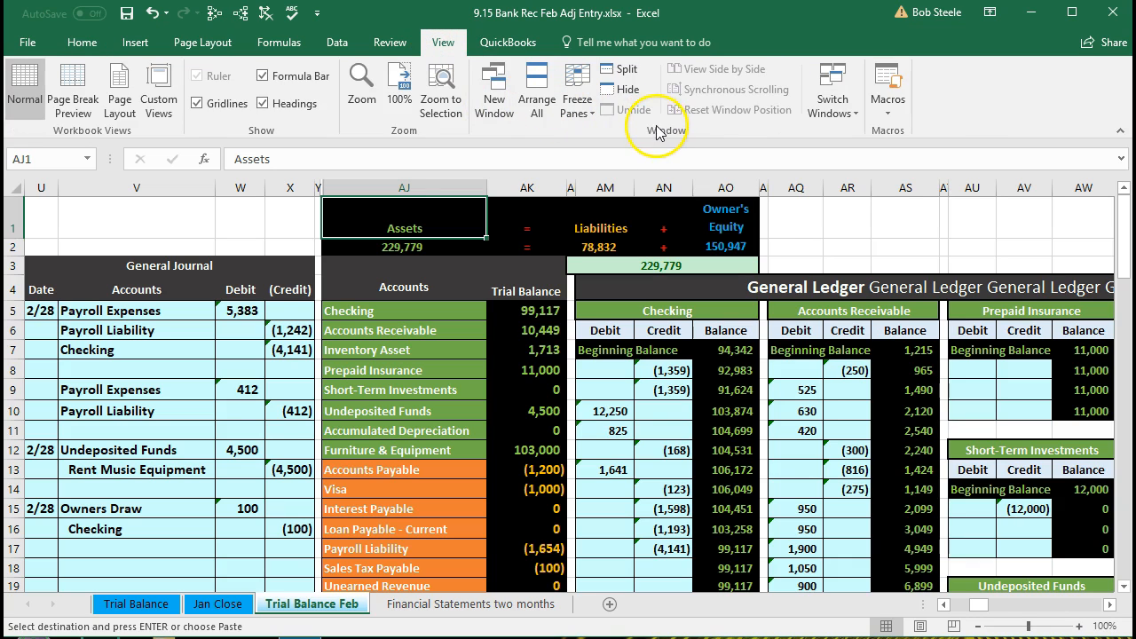
{"action": "left_click", "coordinate": [577, 103]}
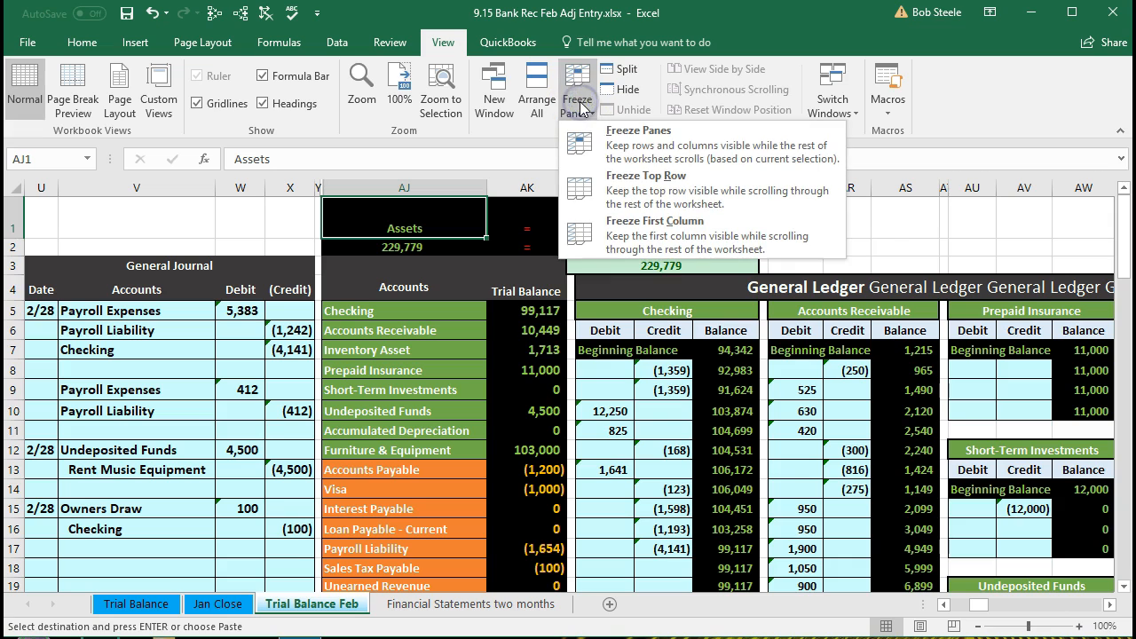
{"action": "left_click", "coordinate": [666, 147]}
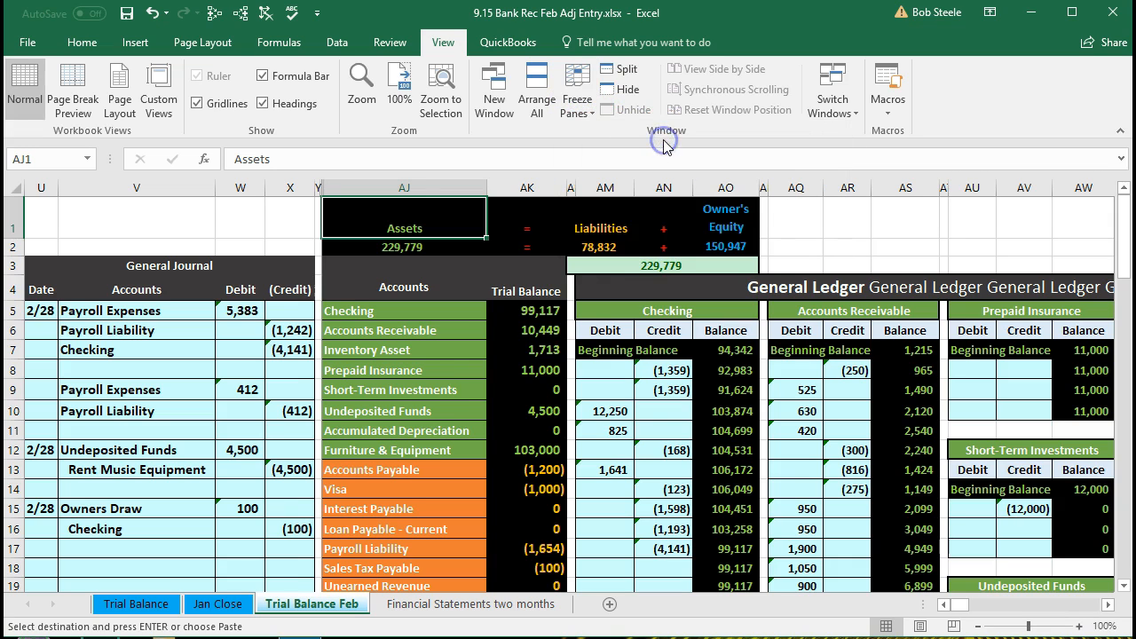
Post the 2/28 Owners Draw debit to the Owners Draw ledger account by entering =W15 in BG15.
{"action": "left_click", "coordinate": [190, 507]}
{"action": "scroll", "coordinate": [190, 507], "scroll_direction": "down", "scroll_amount": 1}
{"action": "scroll", "coordinate": [267, 532], "scroll_direction": "down", "scroll_amount": 1}
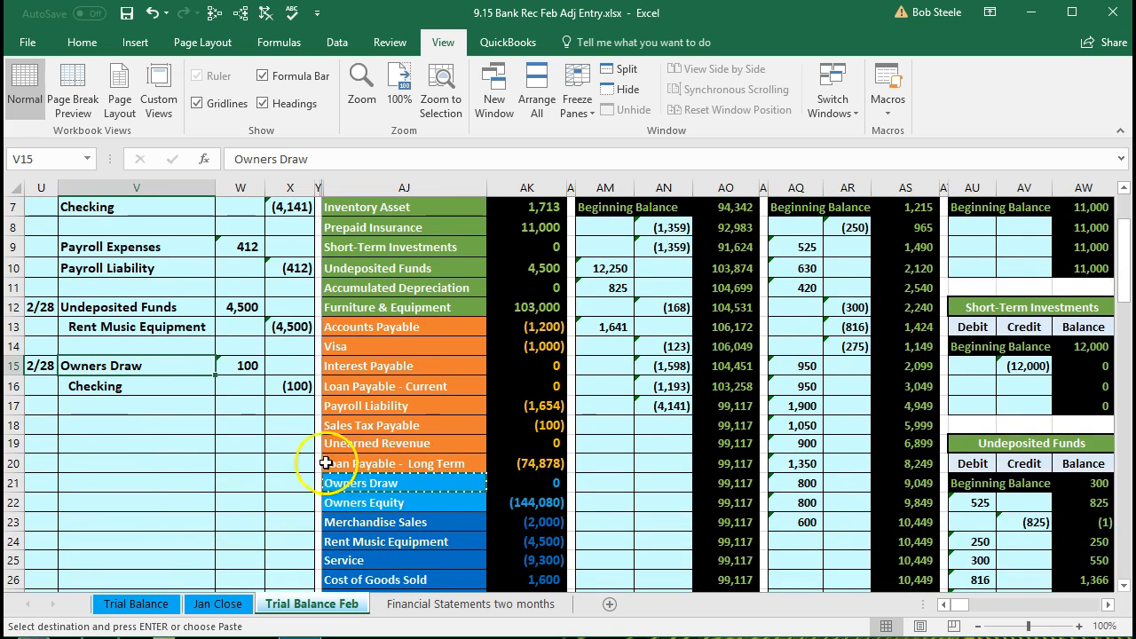
{"action": "left_click", "coordinate": [230, 307]}
{"action": "key", "text": "Right"}
{"action": "key", "text": "Right"}
{"action": "key", "text": "Right"}
{"action": "key", "text": "Right"}
{"action": "key", "text": "Right"}
{"action": "key", "text": "Right"}
{"action": "key", "text": "Right"}
{"action": "key", "text": "Right"}
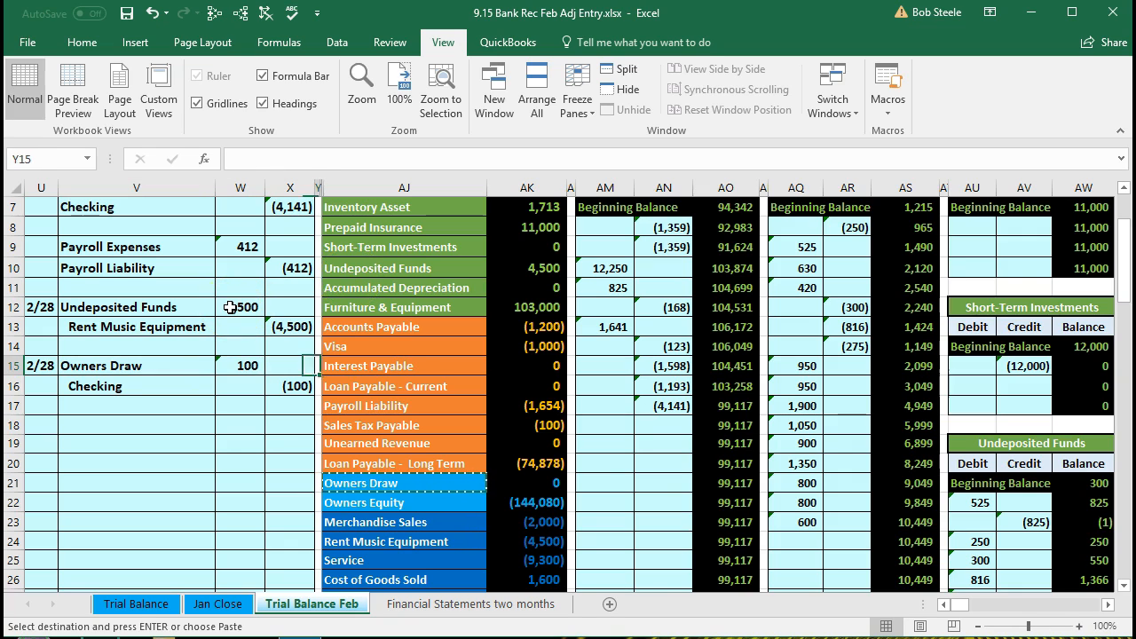
{"action": "key", "text": "Right"}
{"action": "key", "text": "Right"}
{"action": "key", "text": "Right"}
{"action": "key", "text": "Right"}
{"action": "key", "text": "Right"}
{"action": "key", "text": "Right"}
{"action": "key", "text": "Right"}
{"action": "key", "text": "Right"}
{"action": "key", "text": "Right"}
{"action": "key", "text": "Right"}
{"action": "key", "text": "Right"}
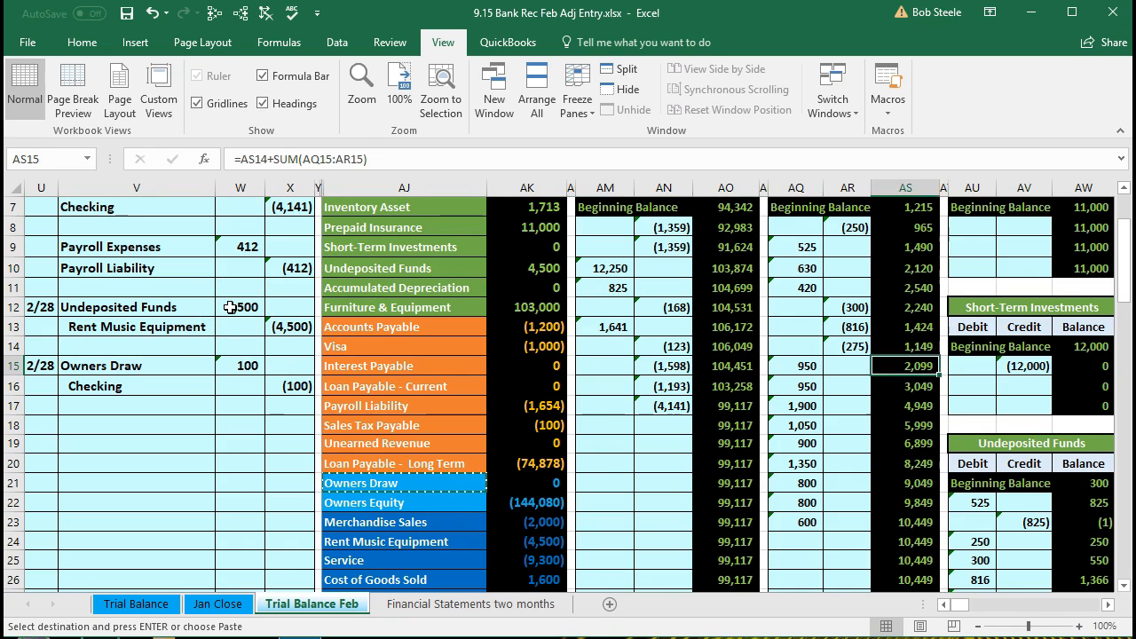
{"action": "key", "text": "Right"}
{"action": "key", "text": "Right"}
{"action": "key", "text": "Right"}
{"action": "key", "text": "Right"}
{"action": "key", "text": "Right"}
{"action": "key", "text": "Right"}
{"action": "key", "text": "Right"}
{"action": "key", "text": "Right"}
{"action": "key", "text": "Right"}
{"action": "key", "text": "Right"}
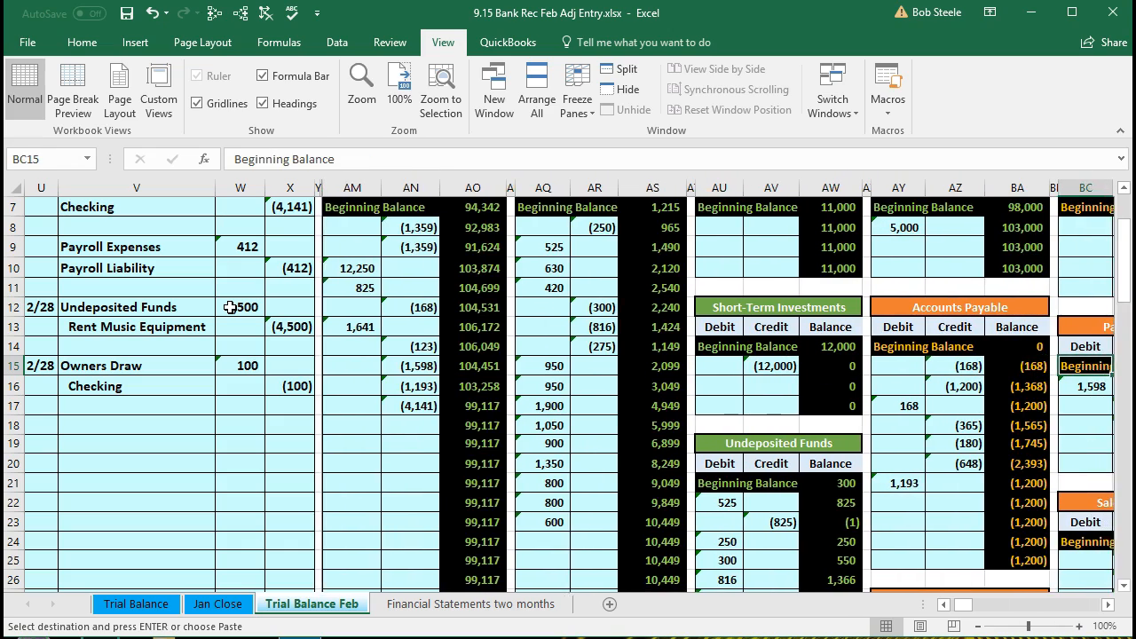
{"action": "key", "text": "Right"}
{"action": "key", "text": "Right"}
{"action": "key", "text": "Right"}
{"action": "key", "text": "Right"}
{"action": "key", "text": "Right"}
{"action": "key", "text": "Right"}
{"action": "key", "text": "Right"}
{"action": "key", "text": "Right"}
{"action": "key", "text": "Right"}
{"action": "key", "text": "Right"}
{"action": "key", "text": "Right"}
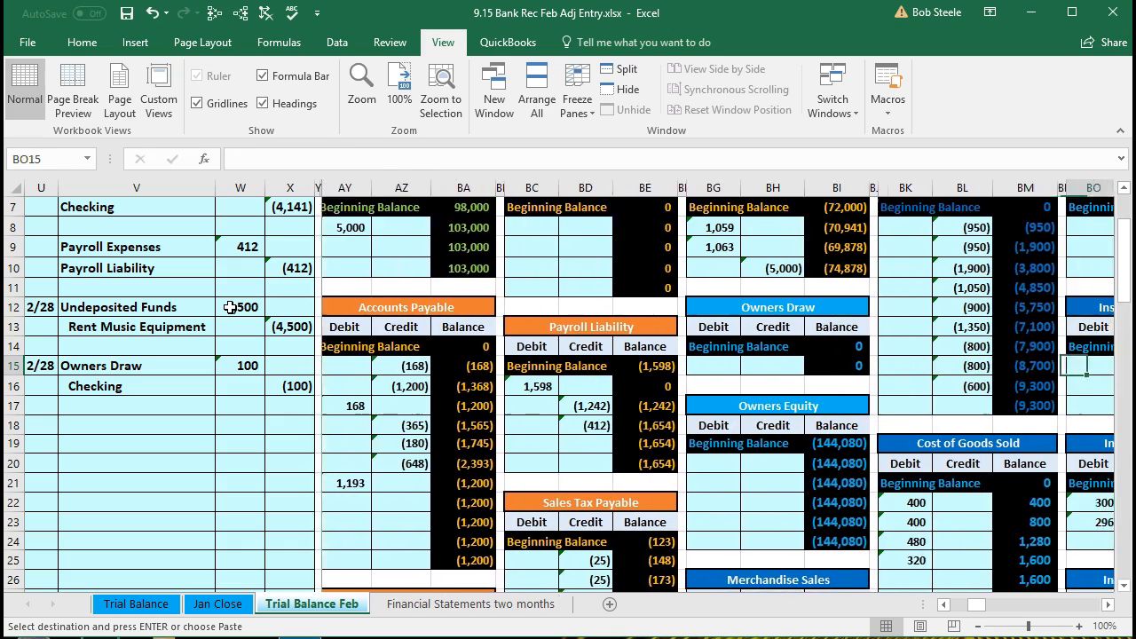
{"action": "key", "text": "Right"}
{"action": "key", "text": "Right"}
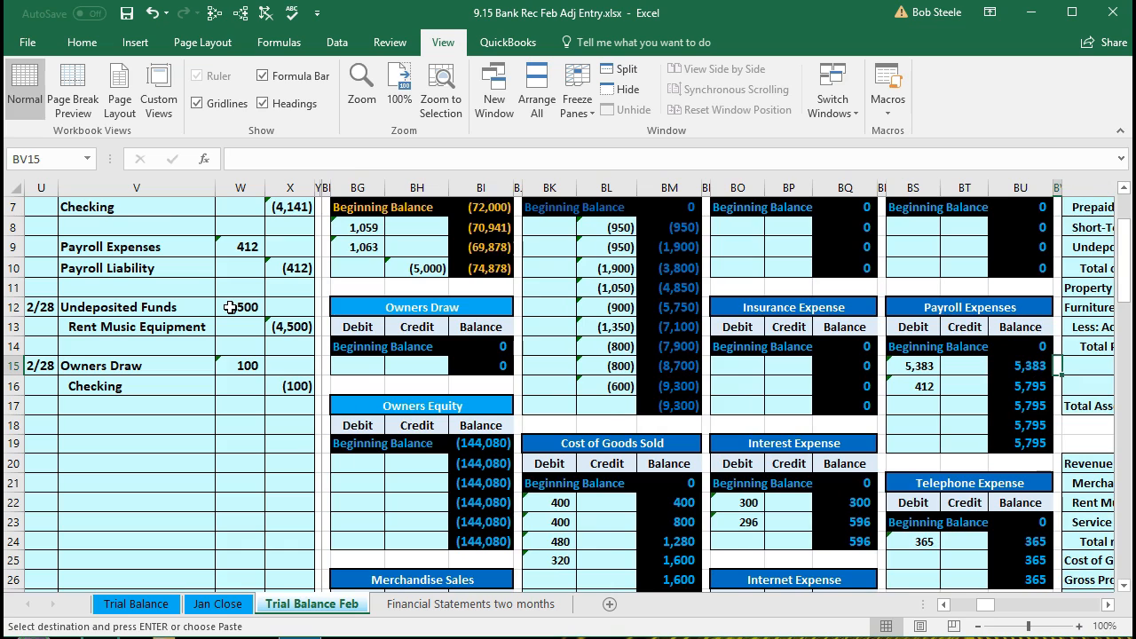
{"action": "left_click", "coordinate": [364, 306]}
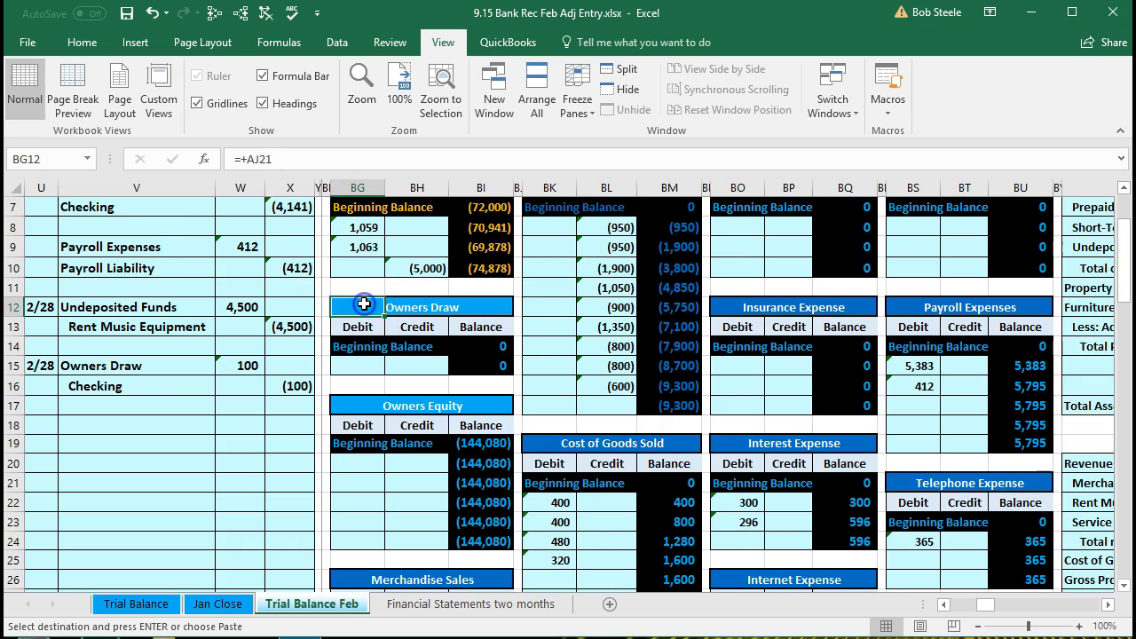
{"action": "left_click", "coordinate": [357, 366]}
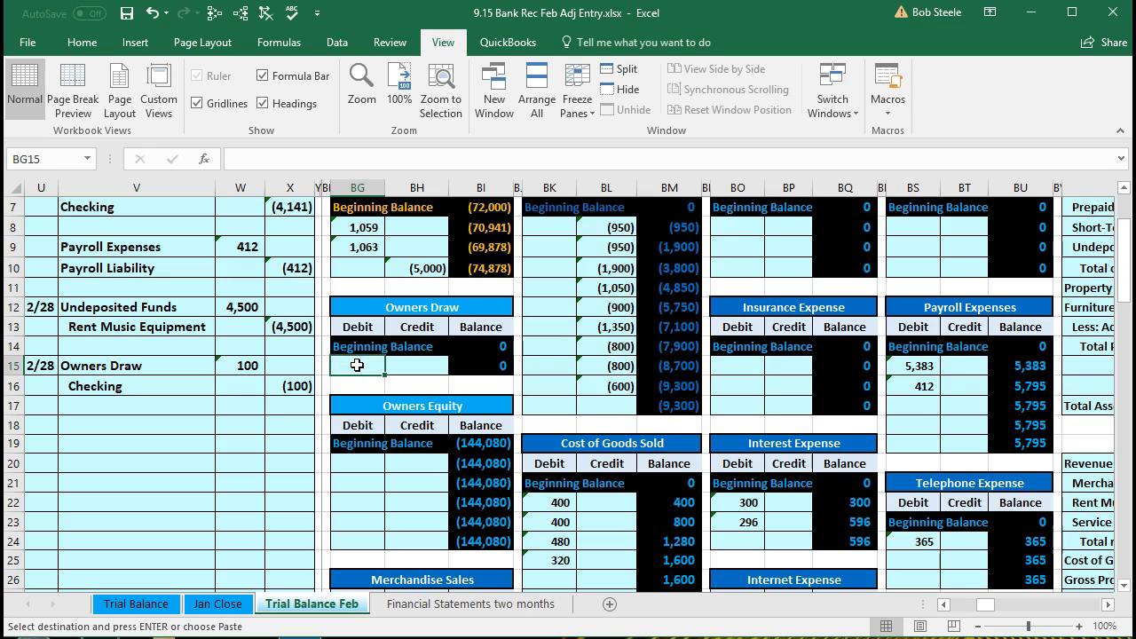
{"action": "type", "text": "="}
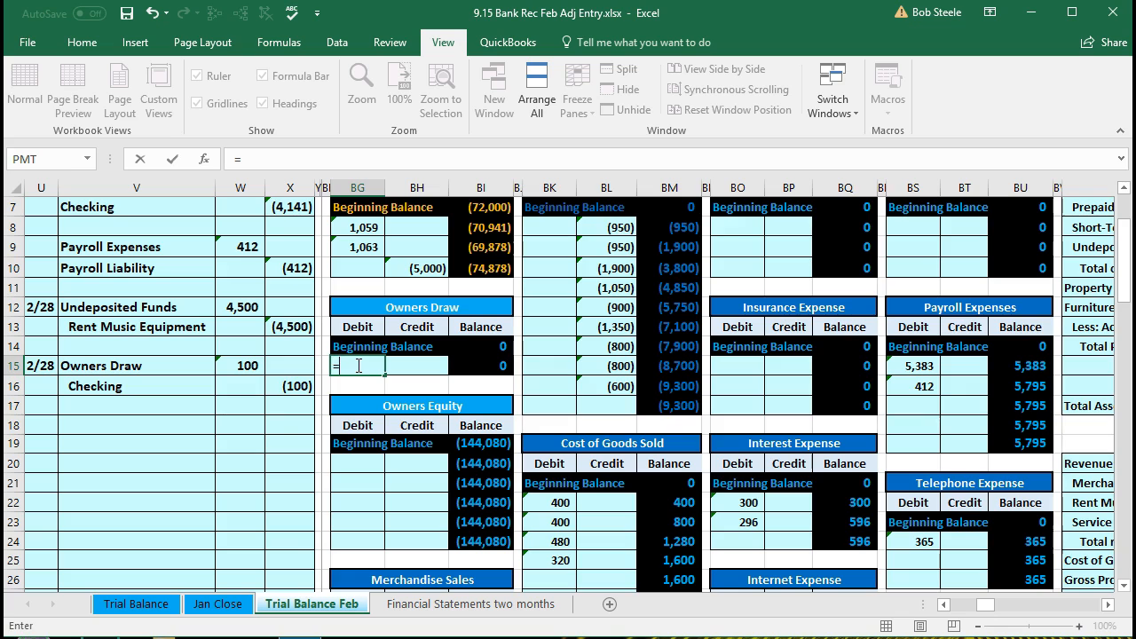
{"action": "left_click", "coordinate": [246, 369]}
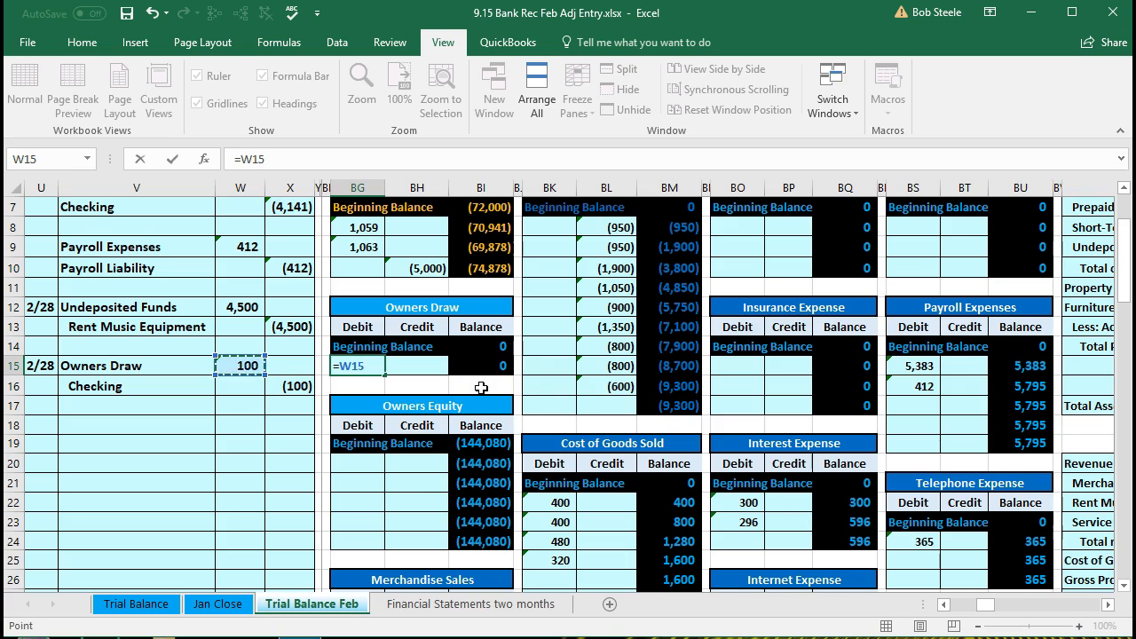
{"action": "key", "text": "Return"}
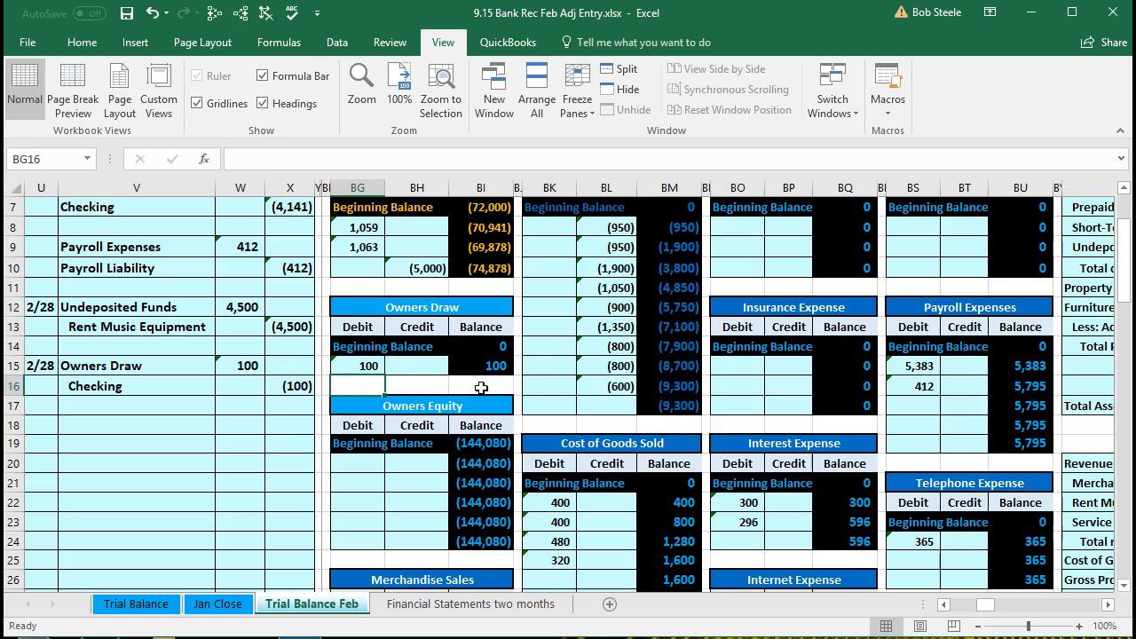
Review the trial balance for the effect of the Owners Draw posting on equity, the debits-minus-credits total and the Net Income formula in AK39.
{"action": "key", "text": "Left"}
{"action": "key", "text": "Left"}
{"action": "key", "text": "Left"}
{"action": "key", "text": "Left"}
{"action": "key", "text": "Left"}
{"action": "key", "text": "Left"}
{"action": "key", "text": "Left"}
{"action": "key", "text": "Left"}
{"action": "key", "text": "Left"}
{"action": "key", "text": "Left"}
{"action": "key", "text": "Left"}
{"action": "key", "text": "Left"}
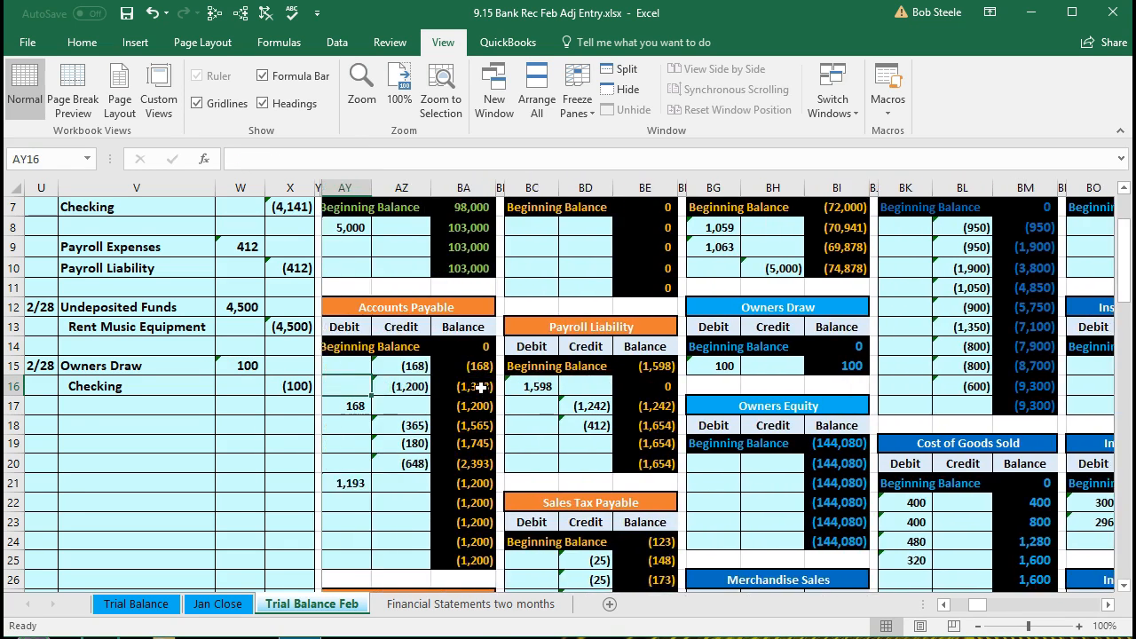
{"action": "key", "text": "Left"}
{"action": "key", "text": "Left"}
{"action": "key", "text": "Left"}
{"action": "key", "text": "Left"}
{"action": "key", "text": "Left"}
{"action": "key", "text": "Left"}
{"action": "key", "text": "Left"}
{"action": "key", "text": "Left"}
{"action": "key", "text": "Left"}
{"action": "key", "text": "Left"}
{"action": "key", "text": "Left"}
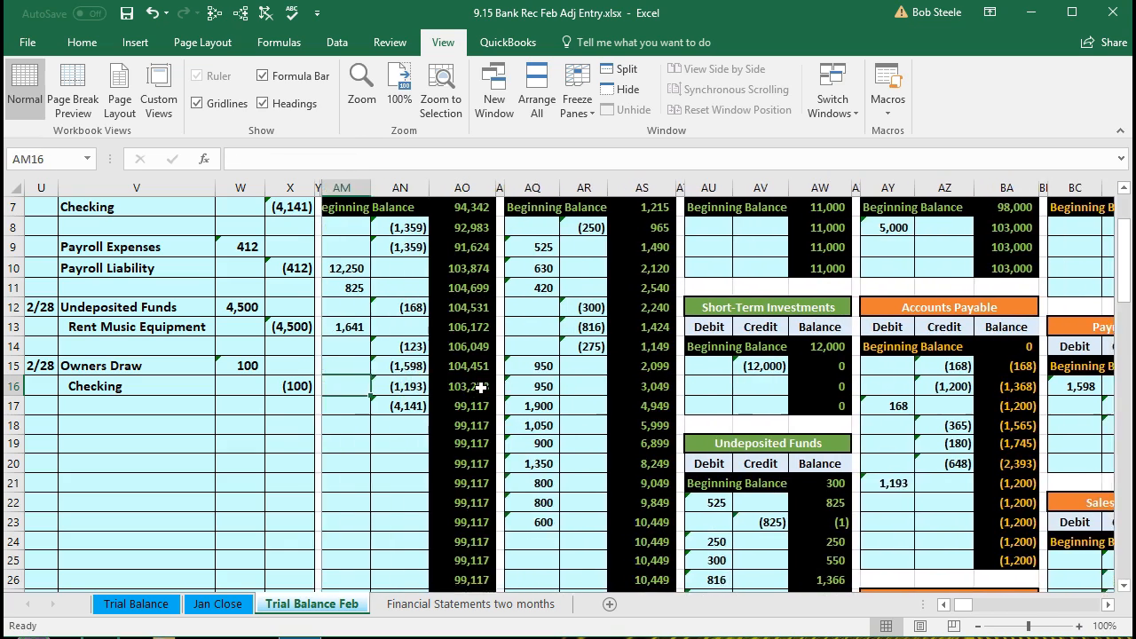
{"action": "key", "text": "Left"}
{"action": "key", "text": "Left"}
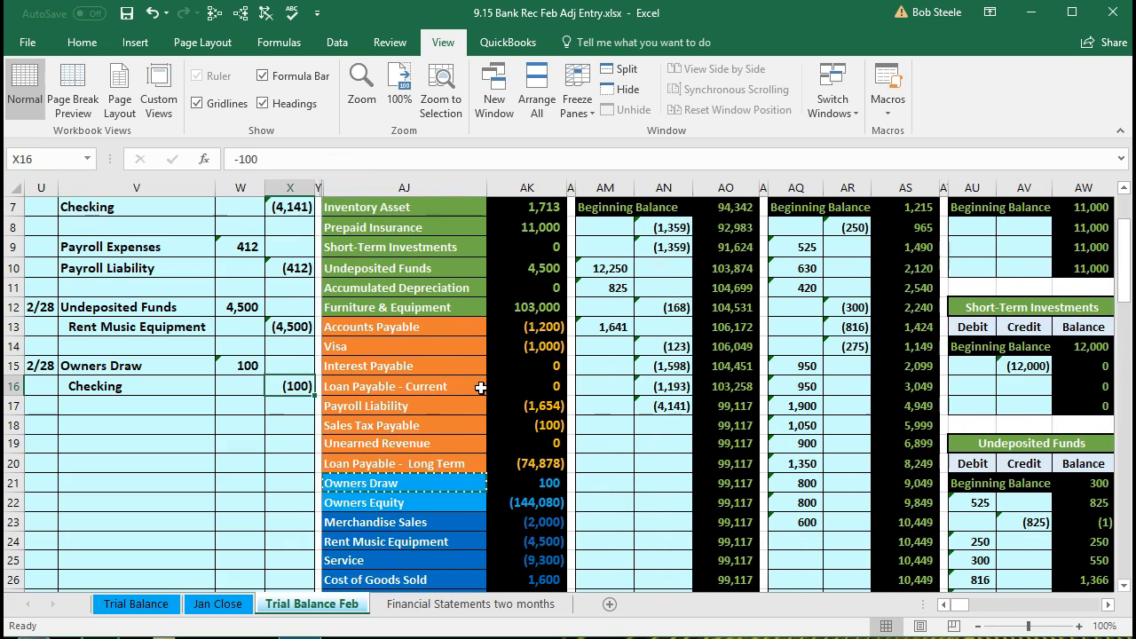
{"action": "scroll", "coordinate": [497, 408], "scroll_direction": "down", "scroll_amount": 1}
{"action": "left_click", "coordinate": [508, 428]}
{"action": "scroll", "coordinate": [508, 428], "scroll_direction": "down", "scroll_amount": 3}
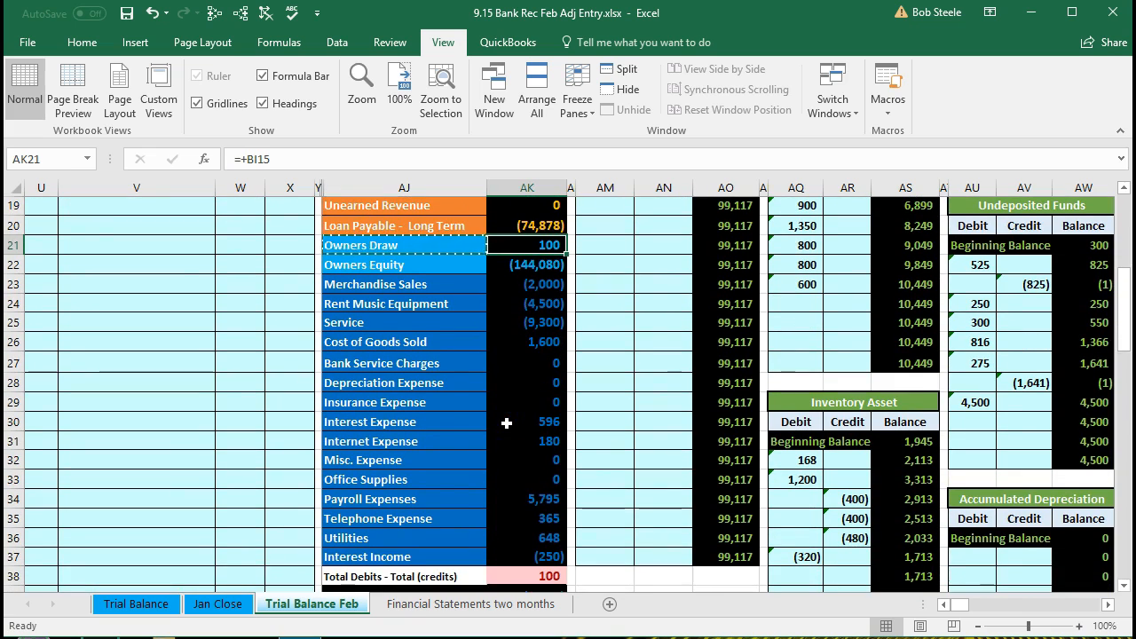
{"action": "left_click", "coordinate": [525, 248]}
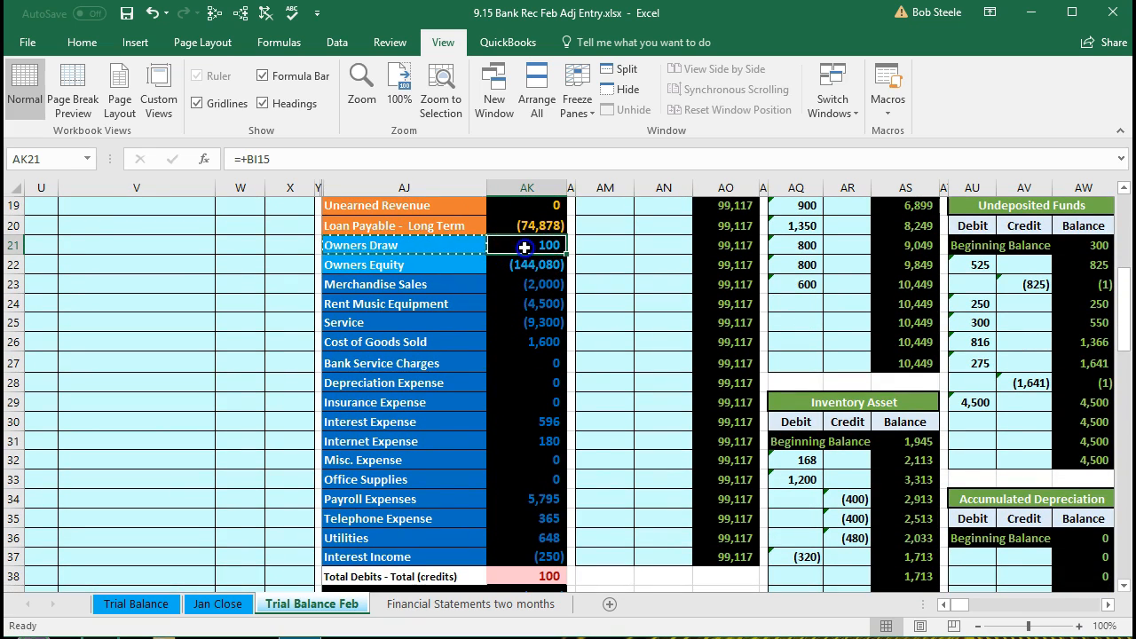
{"action": "left_click_drag", "start_coordinate": [524, 248], "coordinate": [539, 549]}
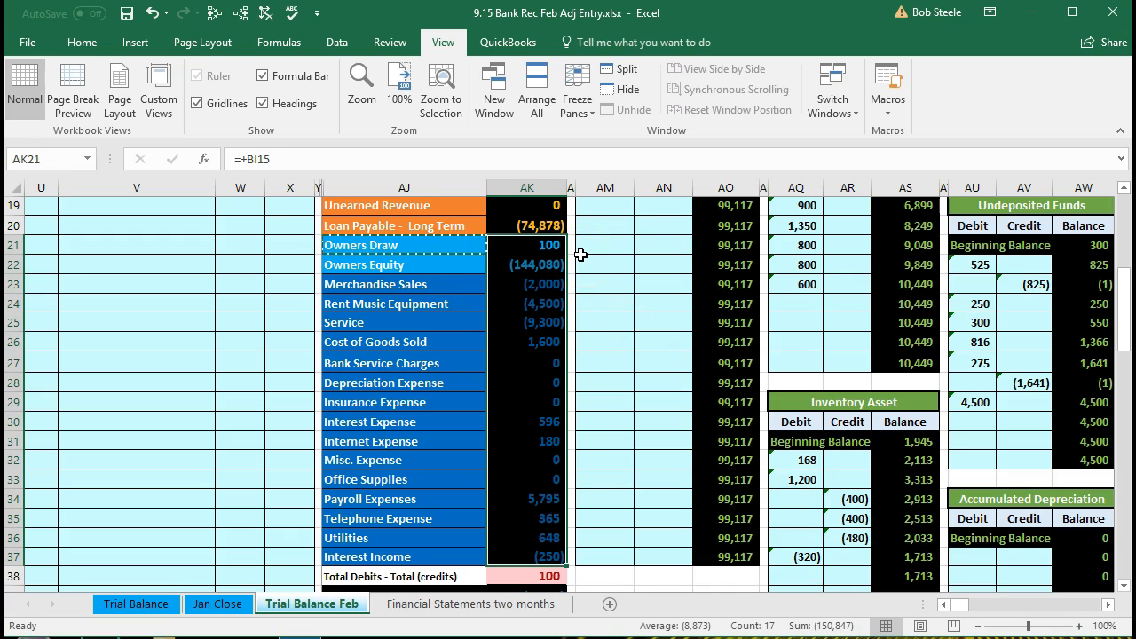
{"action": "left_click", "coordinate": [525, 322]}
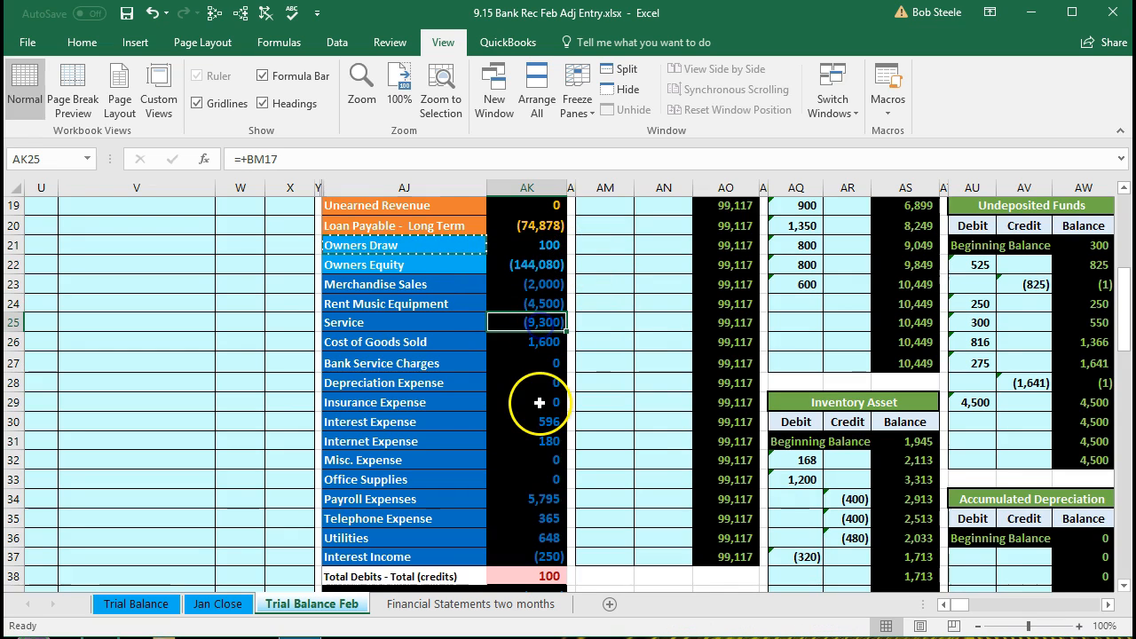
{"action": "scroll", "coordinate": [525, 550], "scroll_direction": "down", "scroll_amount": 1}
{"action": "double_click", "coordinate": [531, 542]}
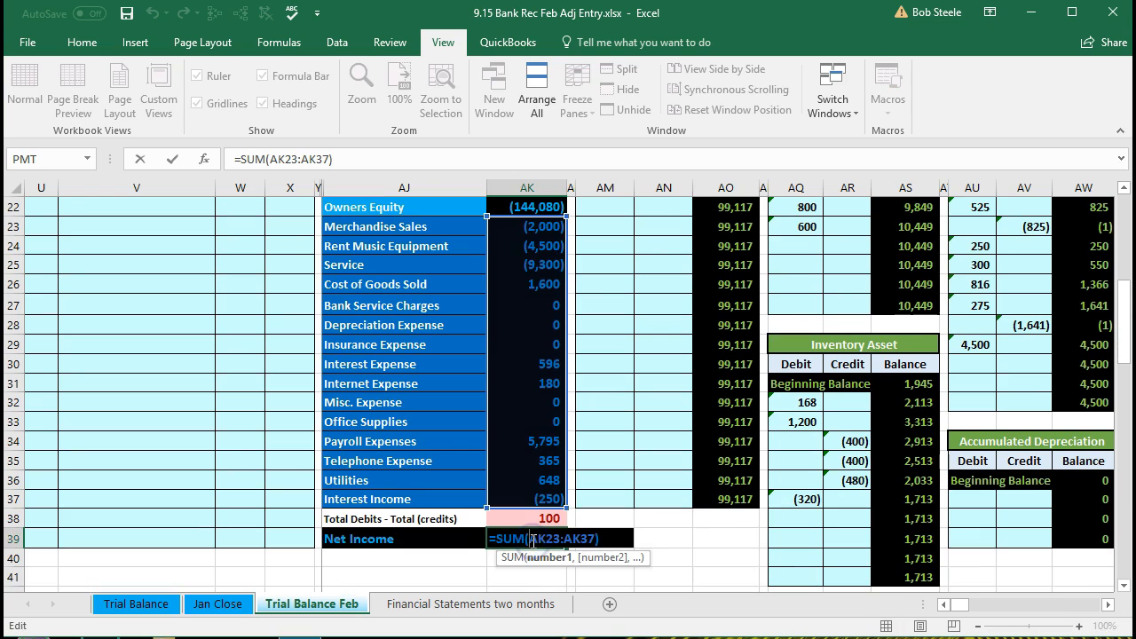
{"action": "key", "text": "Return"}
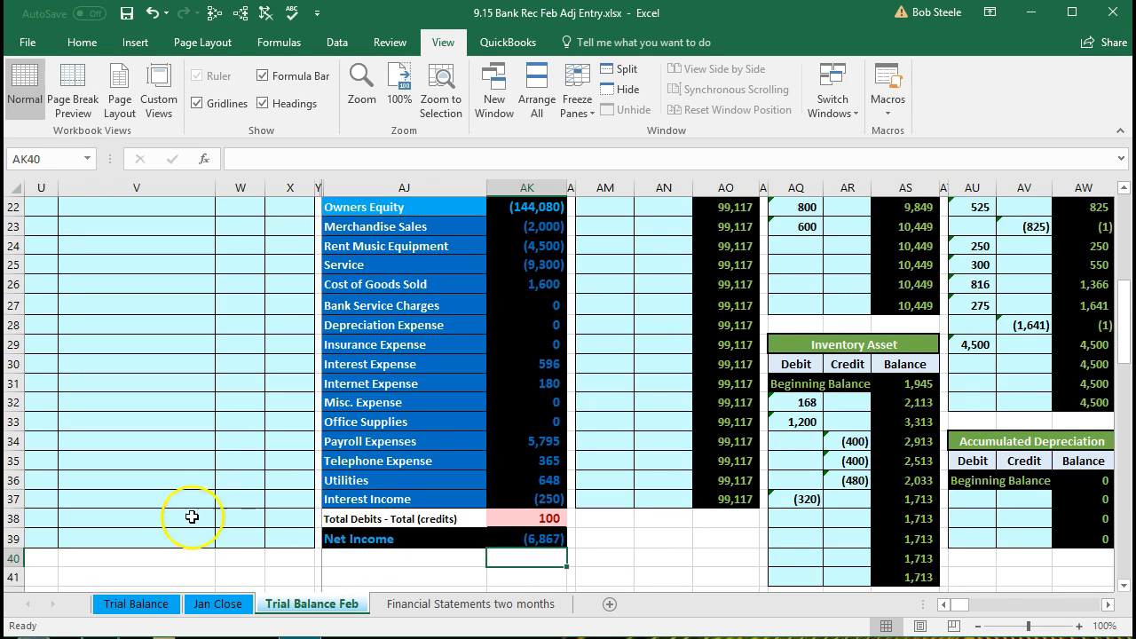
Post the 2/28 Checking credit by entering =X16 in AN18 of the Checking ledger, and check the Checking balance and debits-minus-credits total.
{"action": "scroll", "coordinate": [183, 484], "scroll_direction": "up", "scroll_amount": 4}
{"action": "left_click_drag", "start_coordinate": [97, 325], "coordinate": [275, 325]}
{"action": "scroll", "coordinate": [274, 431], "scroll_direction": "up", "scroll_amount": 2}
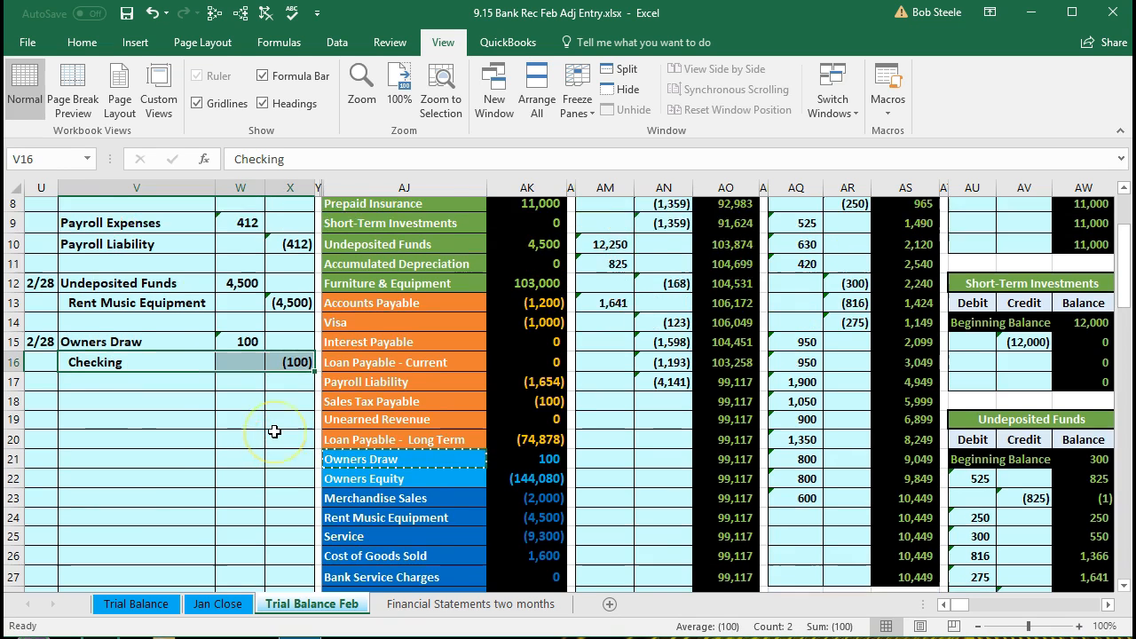
{"action": "left_click", "coordinate": [382, 233]}
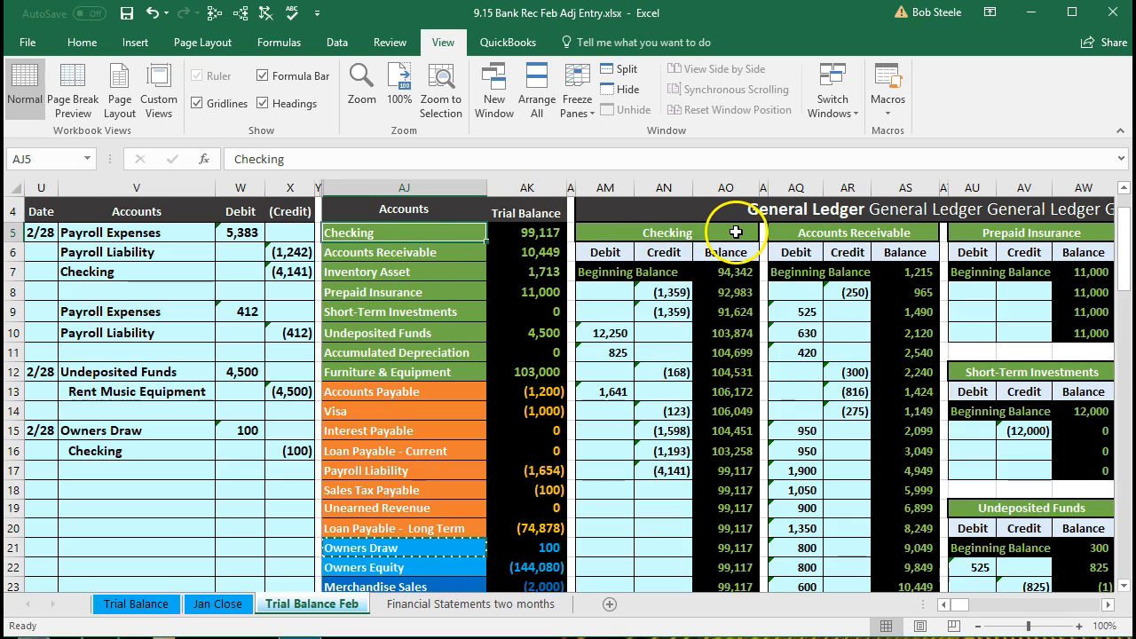
{"action": "left_click", "coordinate": [656, 490]}
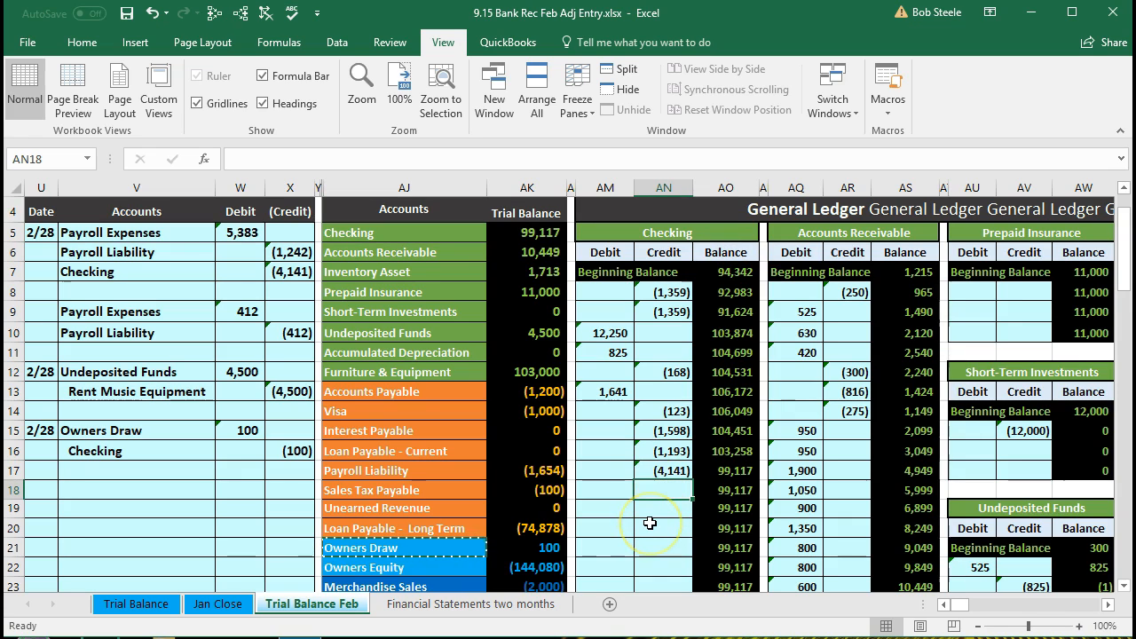
{"action": "type", "text": "="}
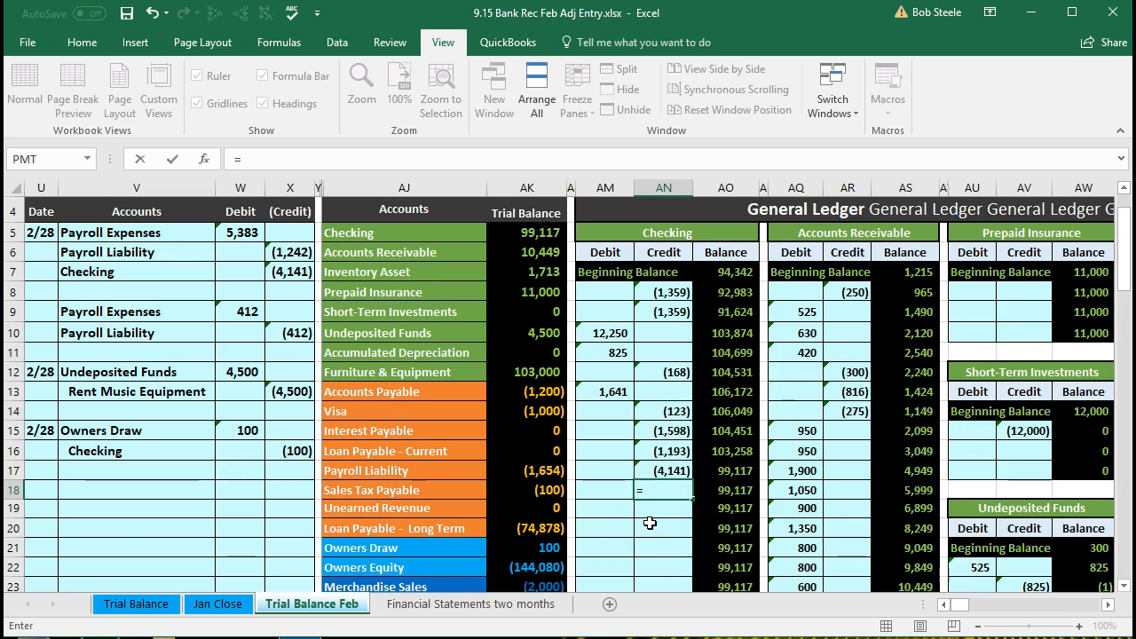
{"action": "left_click", "coordinate": [290, 451]}
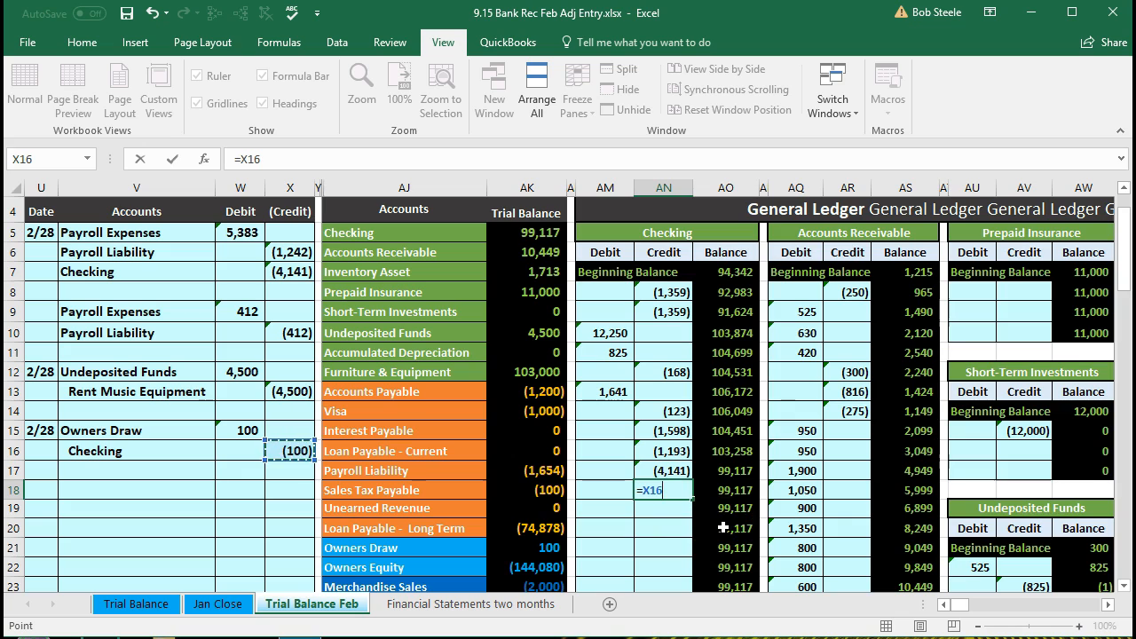
{"action": "key", "text": "Return"}
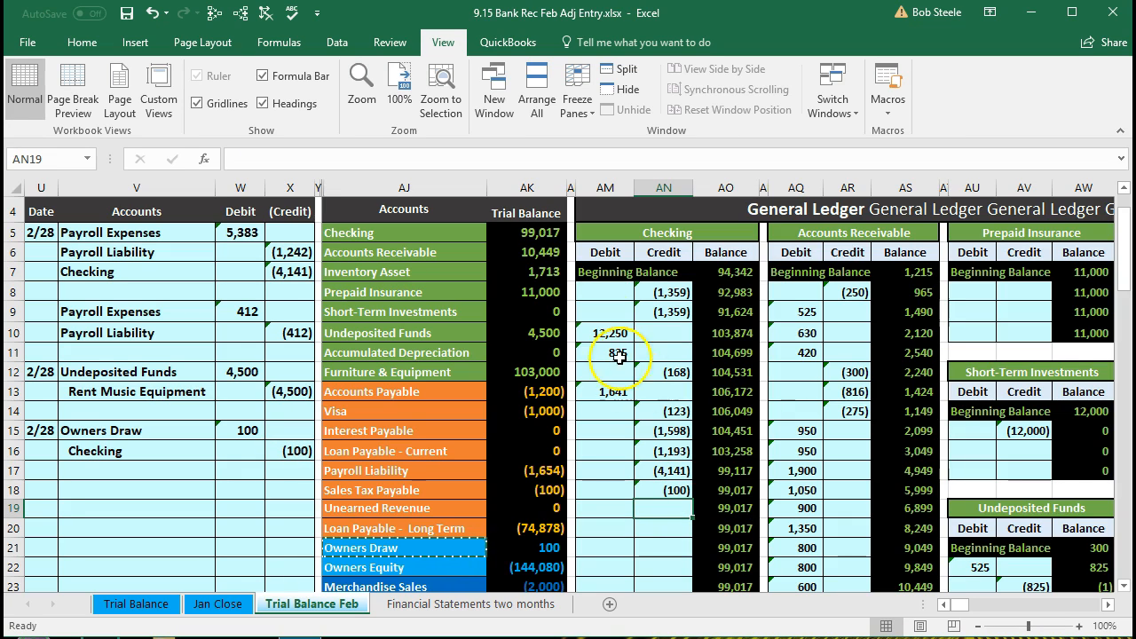
{"action": "left_click", "coordinate": [538, 236]}
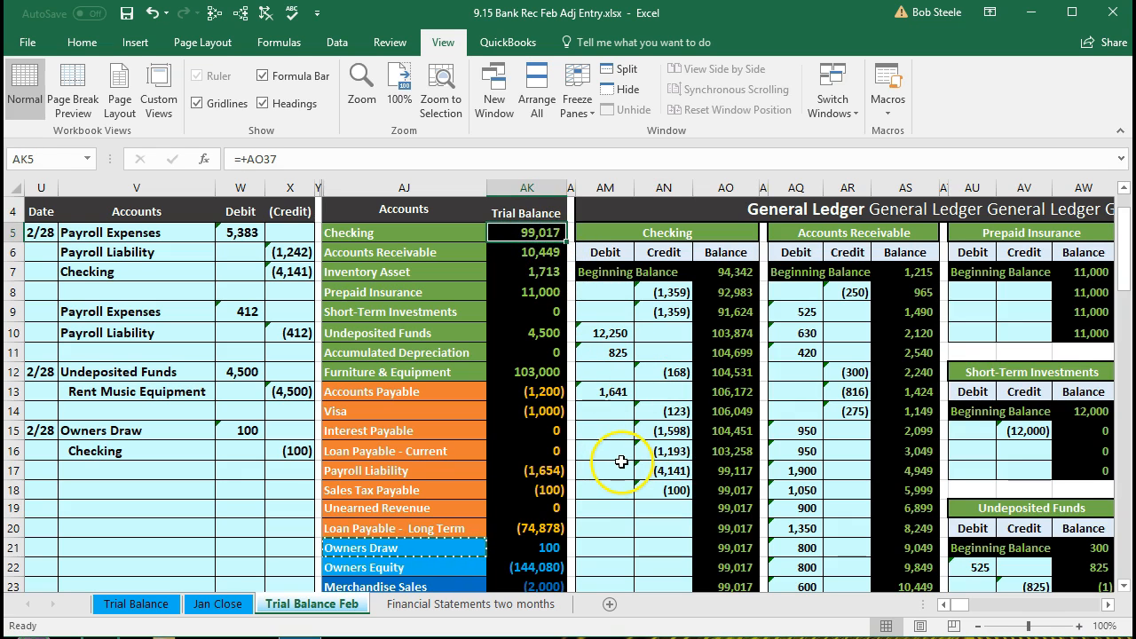
{"action": "scroll", "coordinate": [622, 461], "scroll_direction": "down", "scroll_amount": 6}
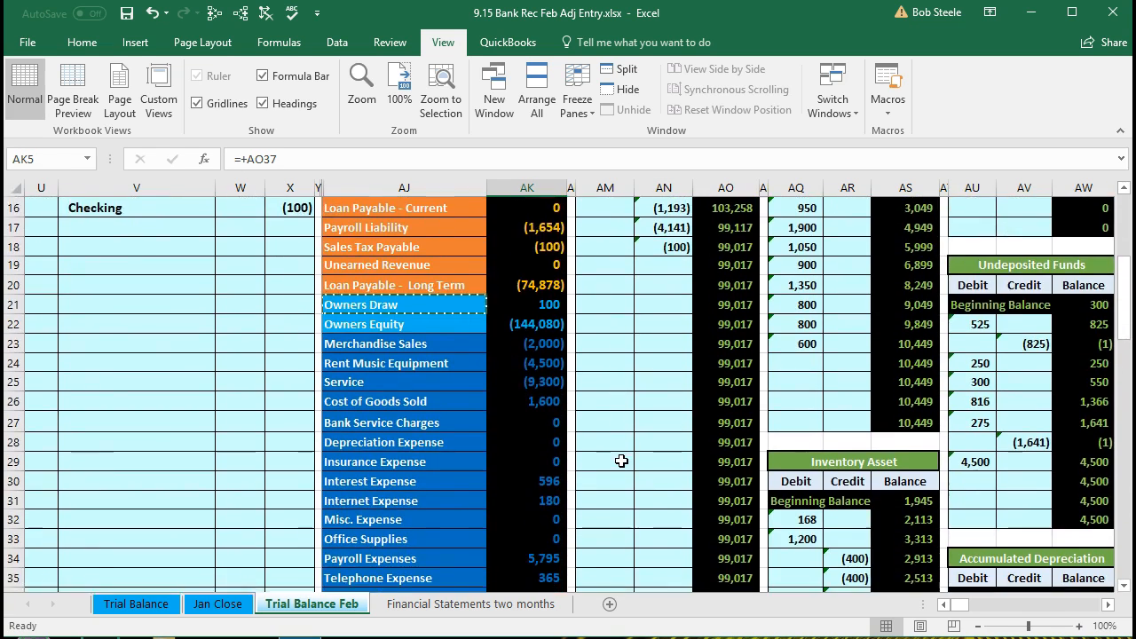
{"action": "scroll", "coordinate": [621, 461], "scroll_direction": "down", "scroll_amount": 1}
{"action": "left_click", "coordinate": [523, 516]}
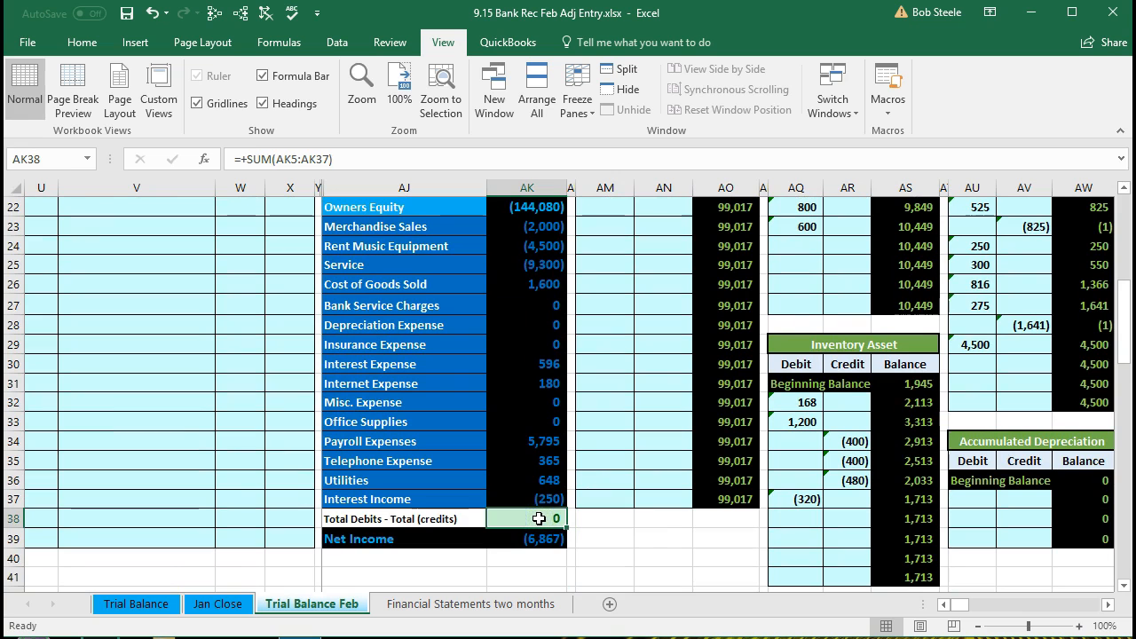
Enter the date 2/28 in U18 of the General Journal to start the next adjusting entry.
{"action": "scroll", "coordinate": [145, 414], "scroll_direction": "up", "scroll_amount": 4}
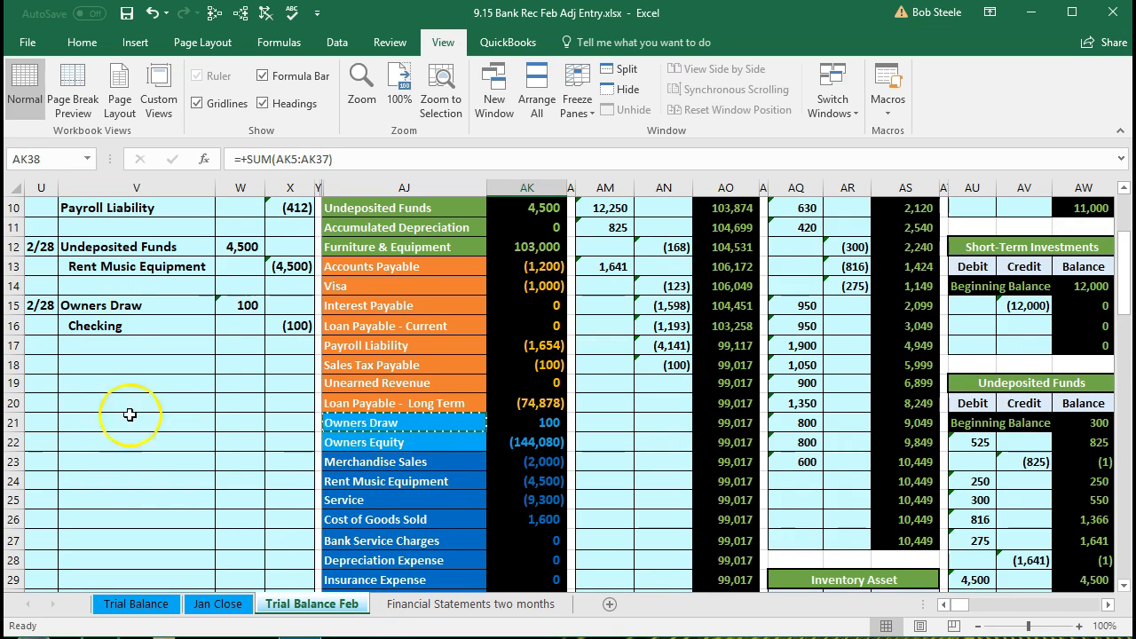
{"action": "left_click", "coordinate": [57, 369]}
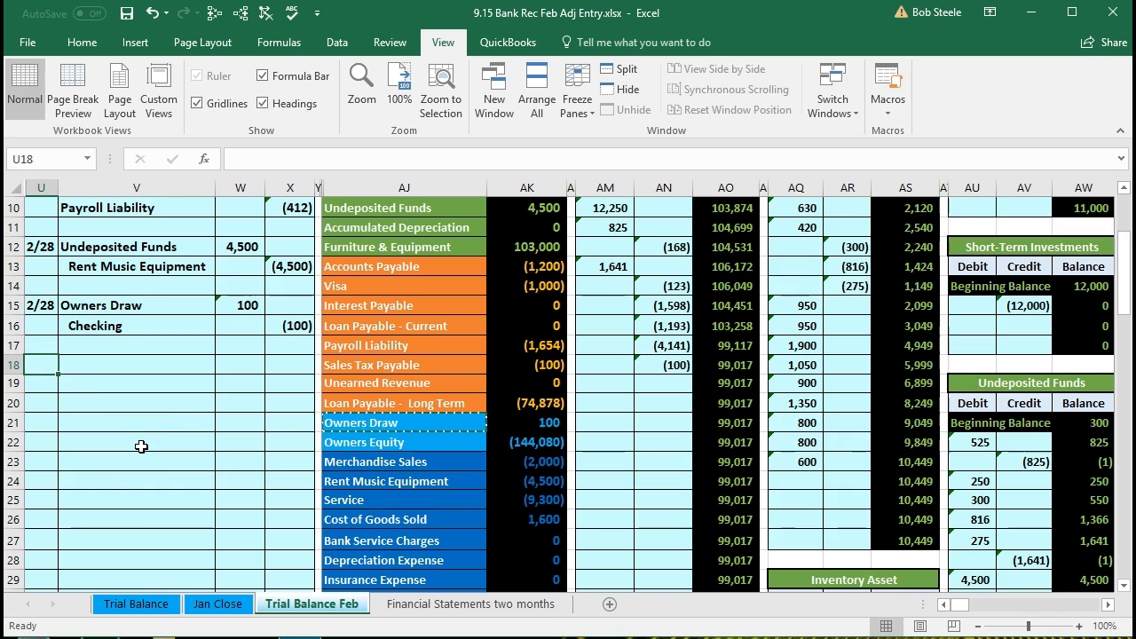
{"action": "type", "text": "2/28"}
{"action": "key", "text": "Return"}
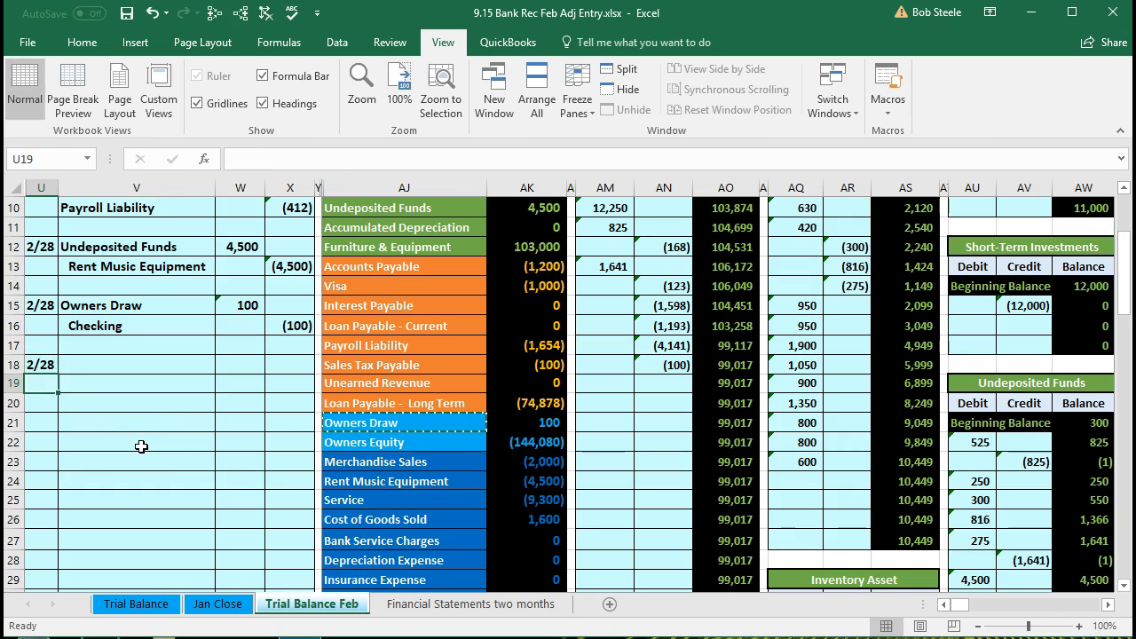
Copy the Checking account name from the trial balance into V19 as values only and indent it as the credit account.
{"action": "scroll", "coordinate": [141, 447], "scroll_direction": "up", "scroll_amount": 1}
{"action": "scroll", "coordinate": [297, 333], "scroll_direction": "up", "scroll_amount": 1}
{"action": "left_click_drag", "start_coordinate": [464, 237], "coordinate": [530, 234]}
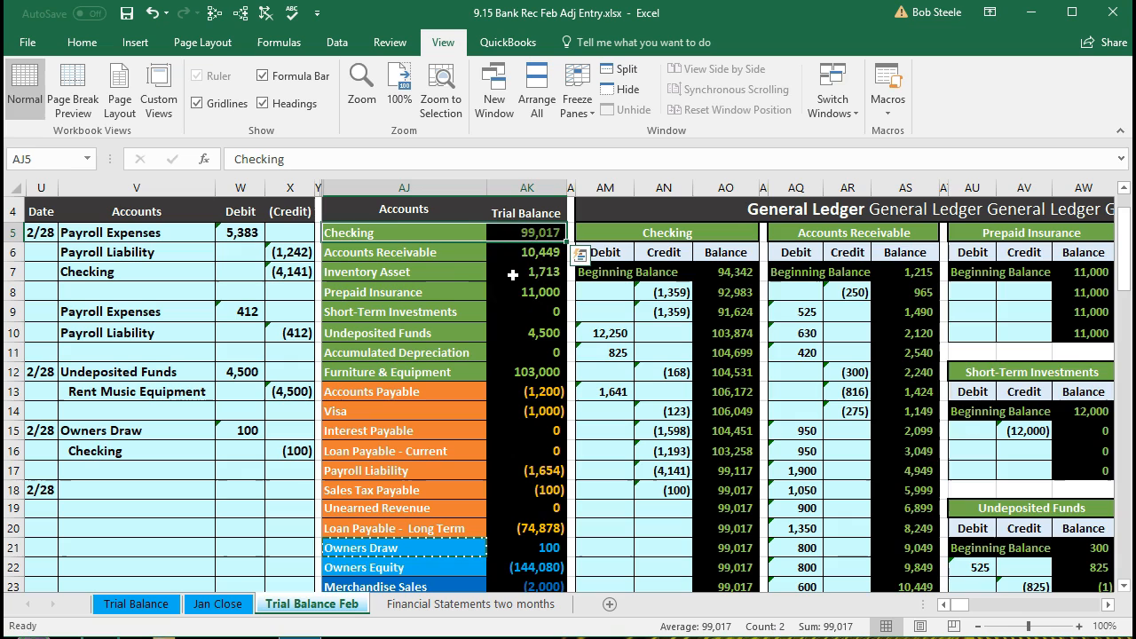
{"action": "left_click", "coordinate": [431, 232]}
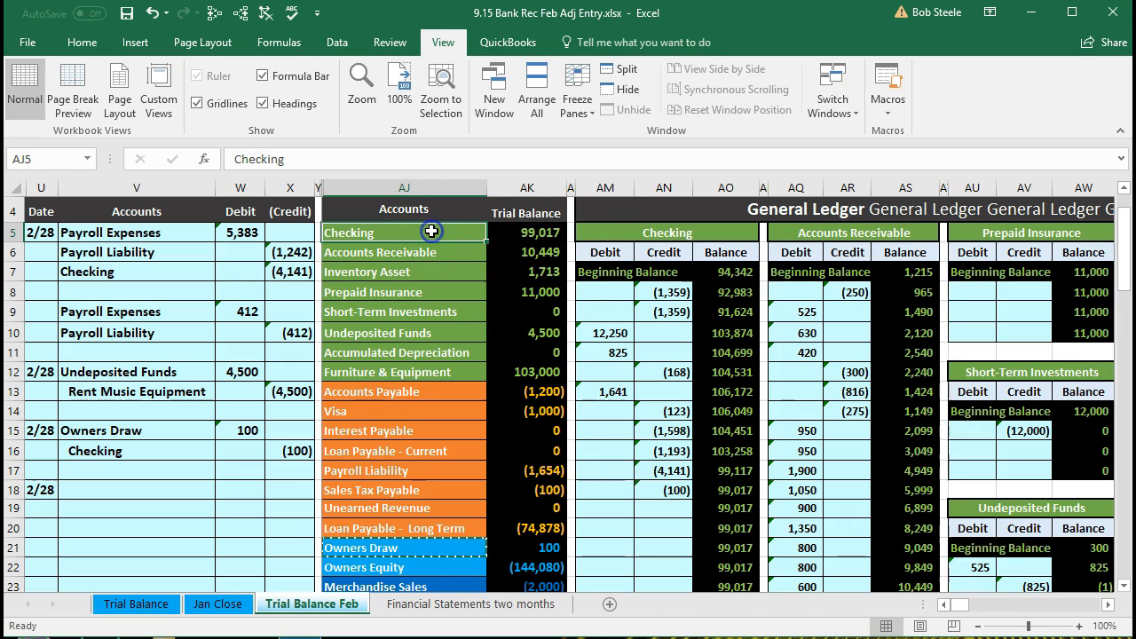
{"action": "right_click", "coordinate": [432, 231]}
{"action": "left_click", "coordinate": [455, 256]}
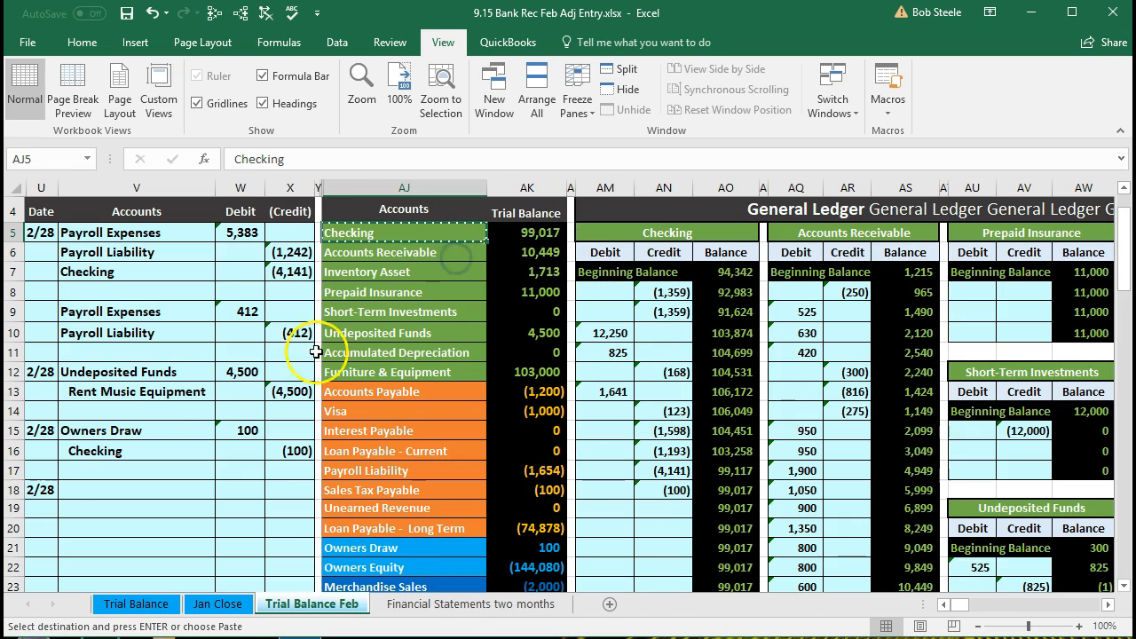
{"action": "left_click", "coordinate": [77, 507]}
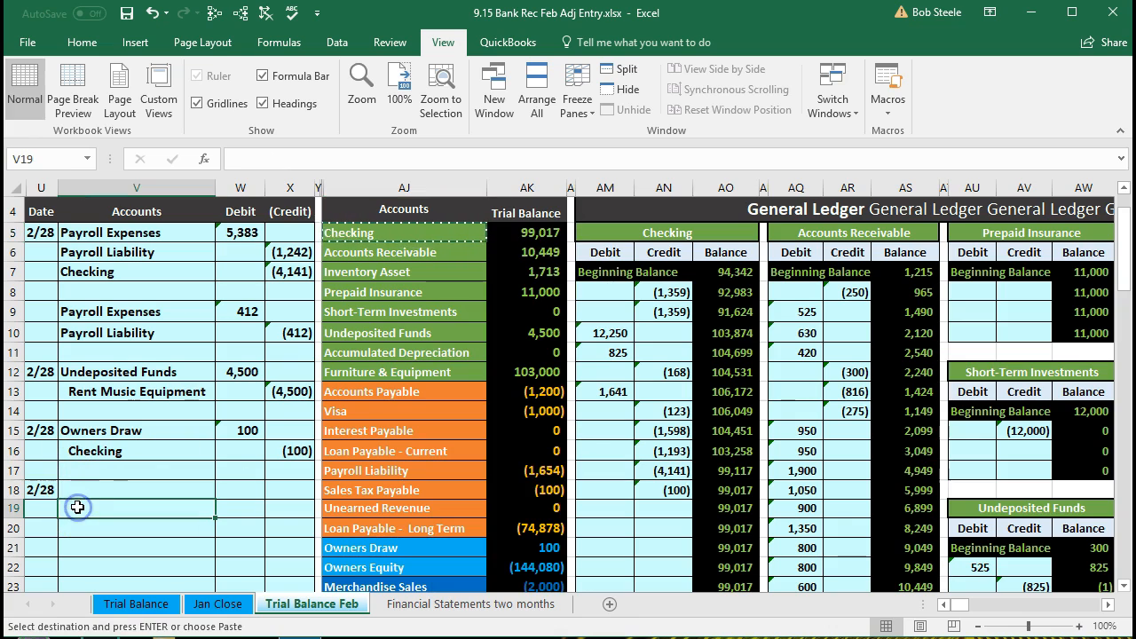
{"action": "right_click", "coordinate": [77, 507]}
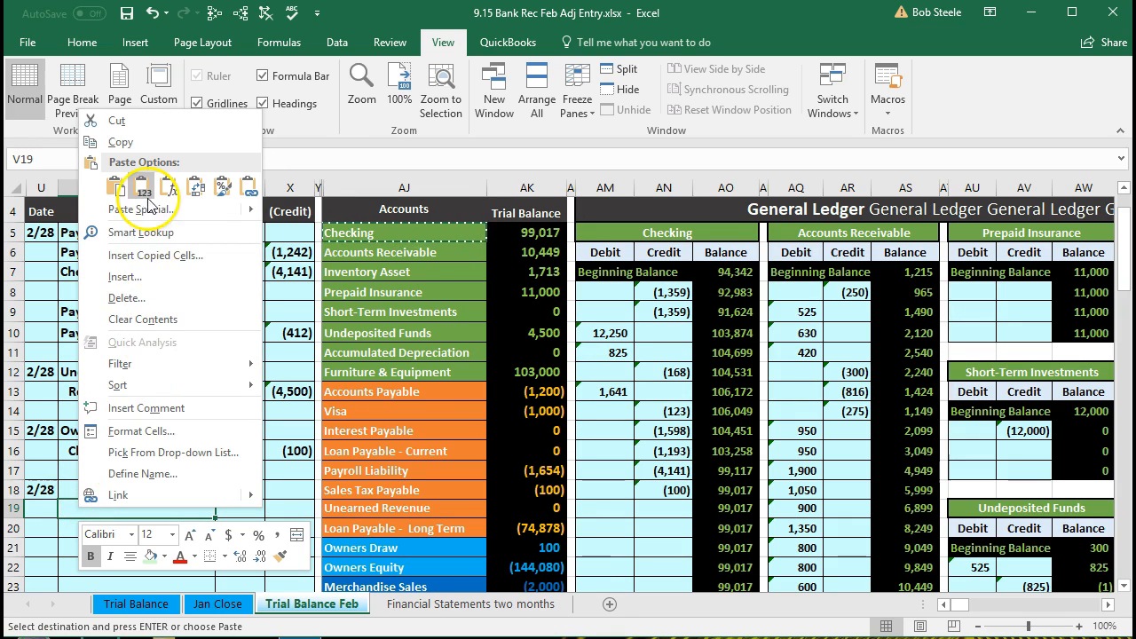
{"action": "left_click", "coordinate": [142, 186]}
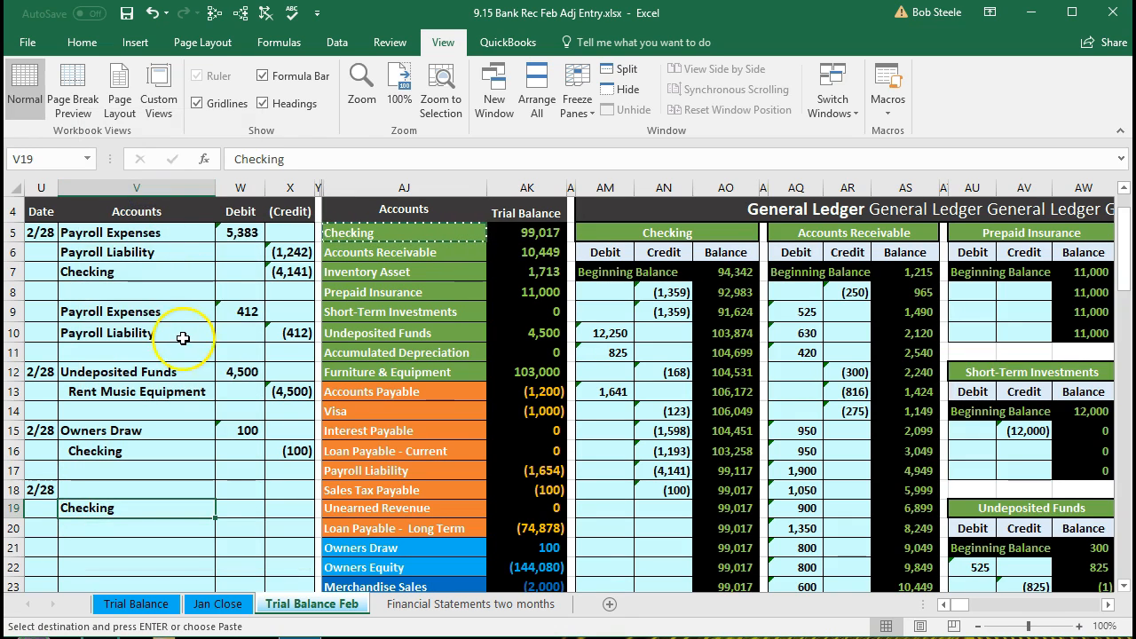
{"action": "left_click", "coordinate": [79, 43]}
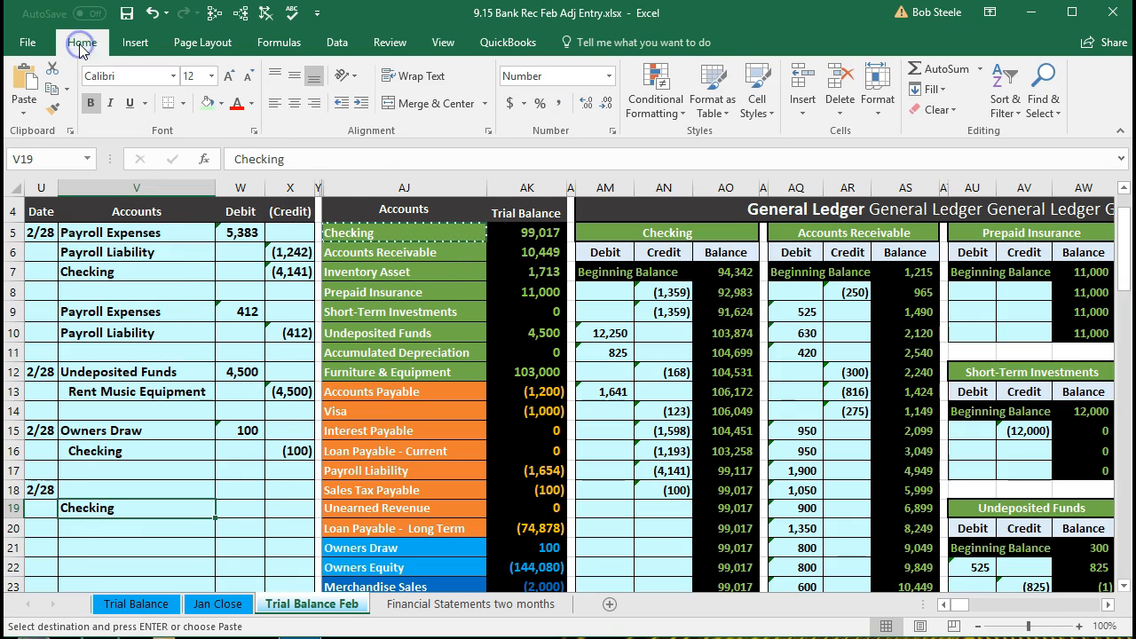
{"action": "left_click", "coordinate": [360, 104]}
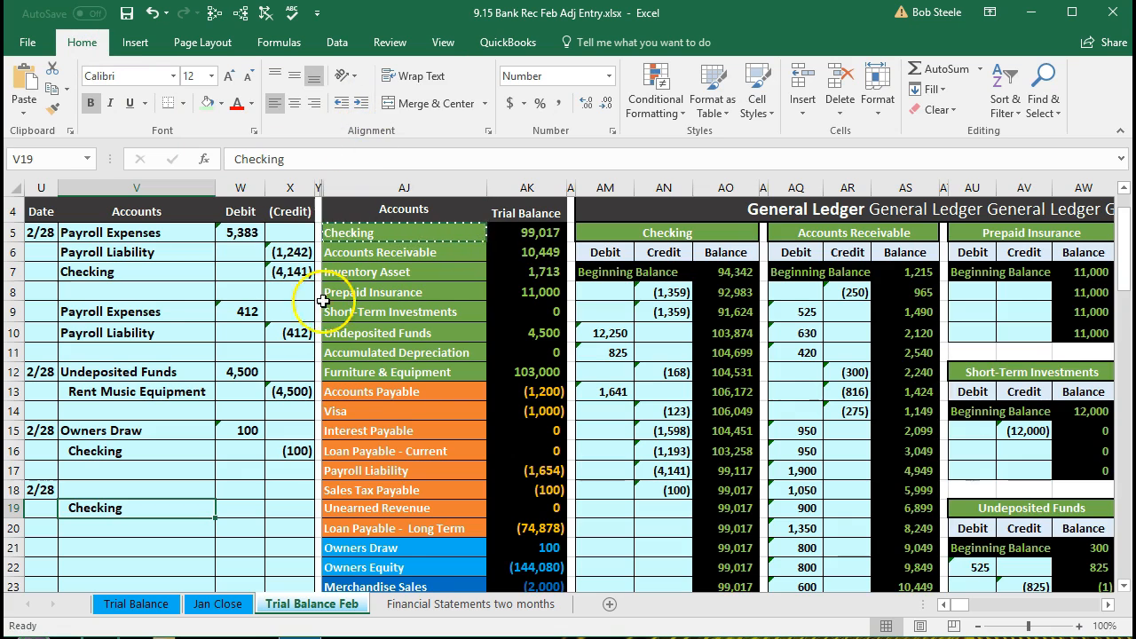
Enter -20 in X19 as the Checking credit of the 2/28 journal entry.
{"action": "scroll", "coordinate": [293, 355], "scroll_direction": "down", "scroll_amount": 2}
{"action": "left_click", "coordinate": [279, 384]}
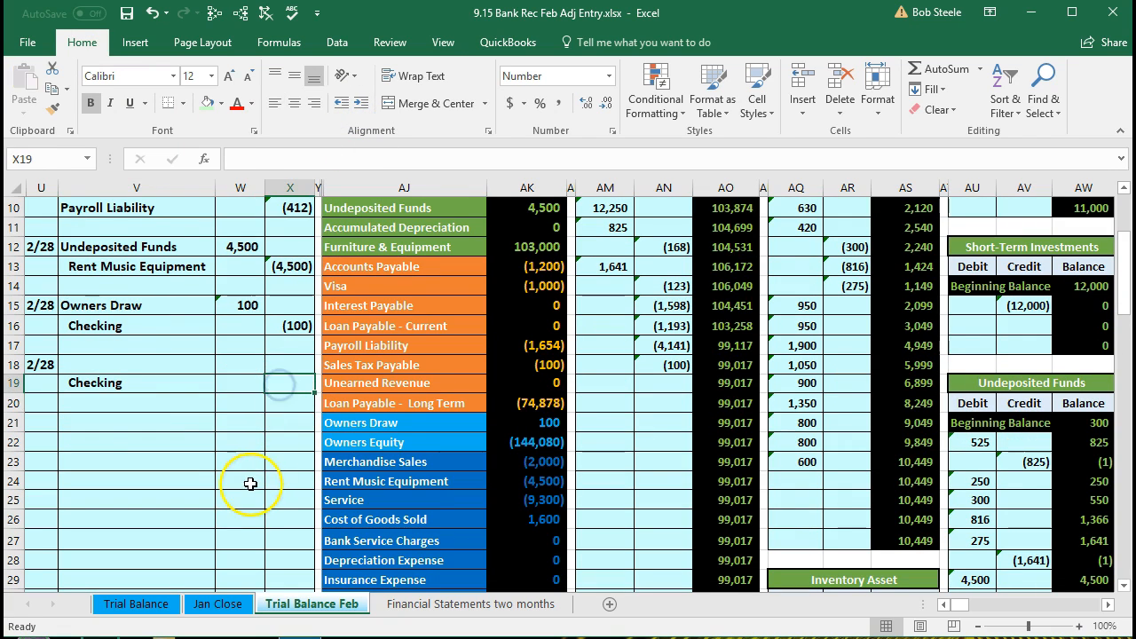
{"action": "scroll", "coordinate": [251, 483], "scroll_direction": "up", "scroll_amount": 1}
{"action": "type", "text": "-"}
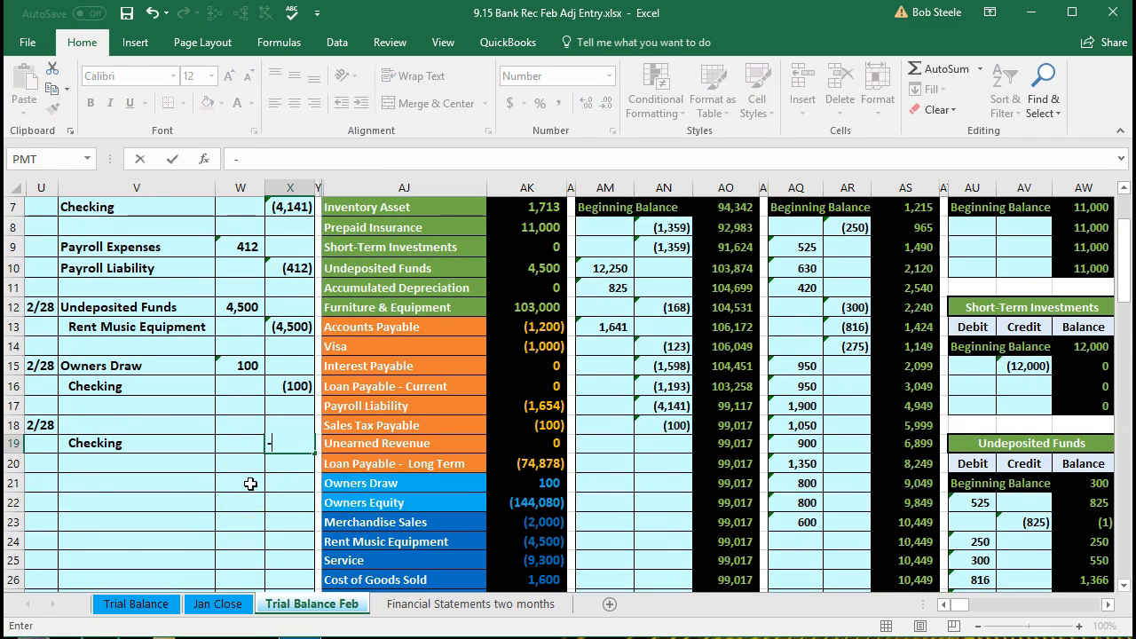
{"action": "type", "text": "20"}
{"action": "key", "text": "Return"}
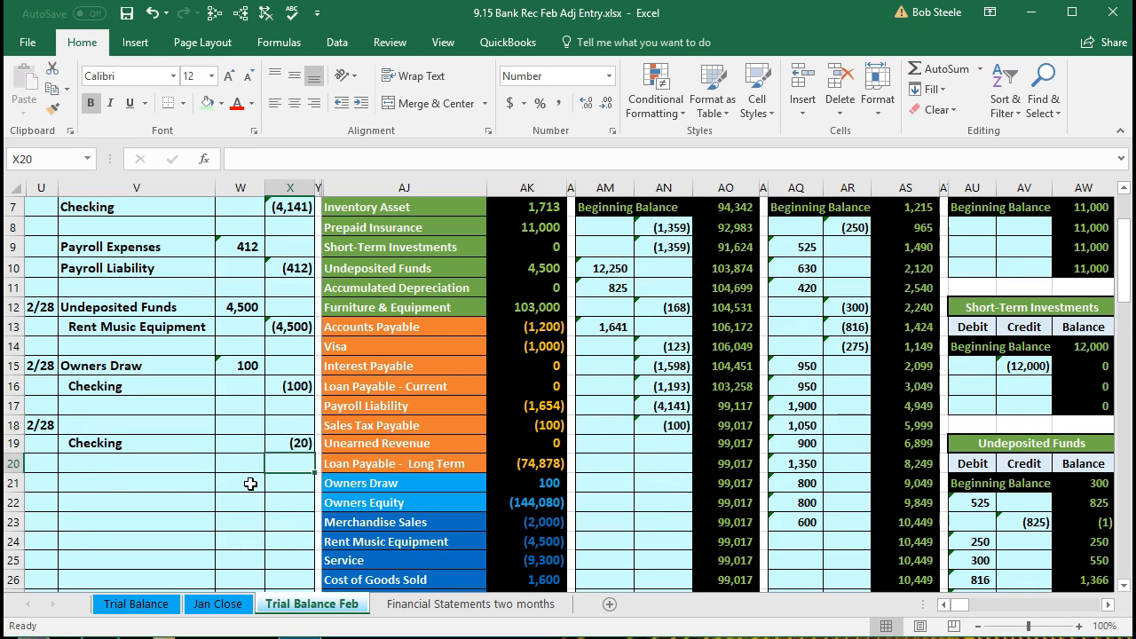
Enter the 2/28 debit in W18 as the negative of the Checking credit with the formula -X19.
{"action": "key", "text": "Left"}
{"action": "key", "text": "Up"}
{"action": "key", "text": "Up"}
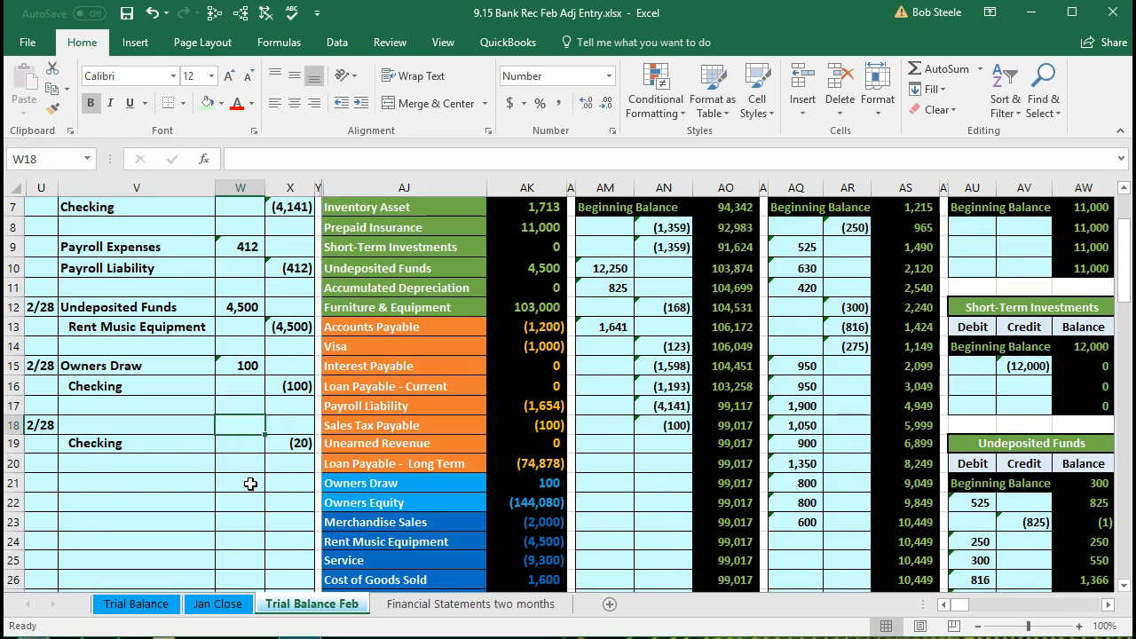
{"action": "type", "text": "-"}
{"action": "key", "text": "Down"}
{"action": "key", "text": "Right"}
{"action": "key", "text": "Return"}
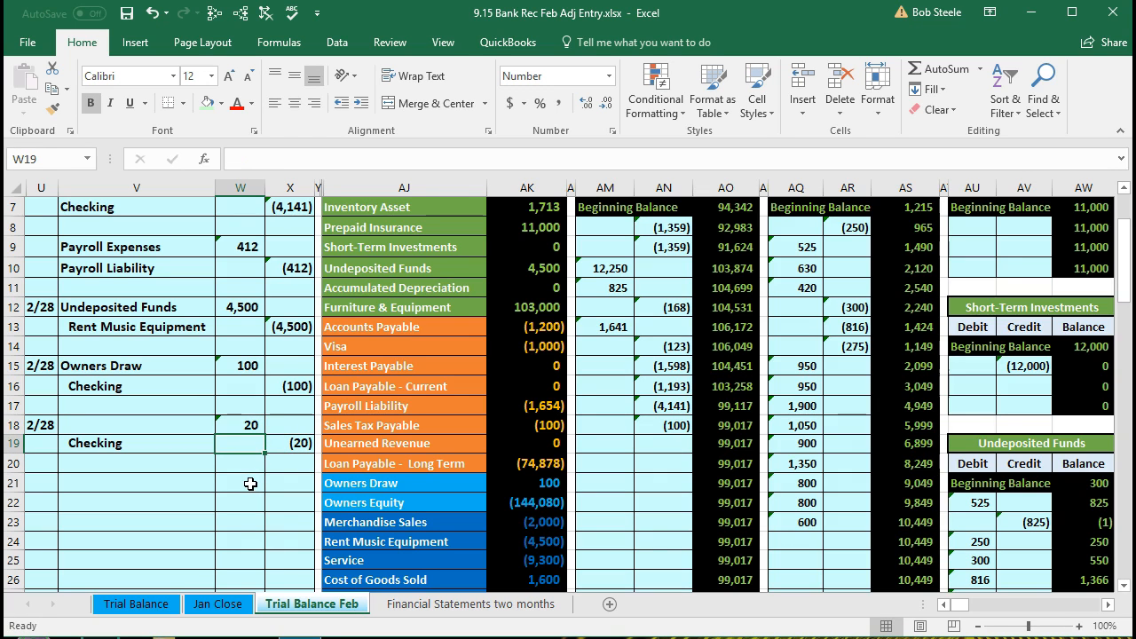
Copy the Bank Service Charges account name from AJ27 of the trial balance into V18 as values only.
{"action": "scroll", "coordinate": [270, 493], "scroll_direction": "down", "scroll_amount": 2}
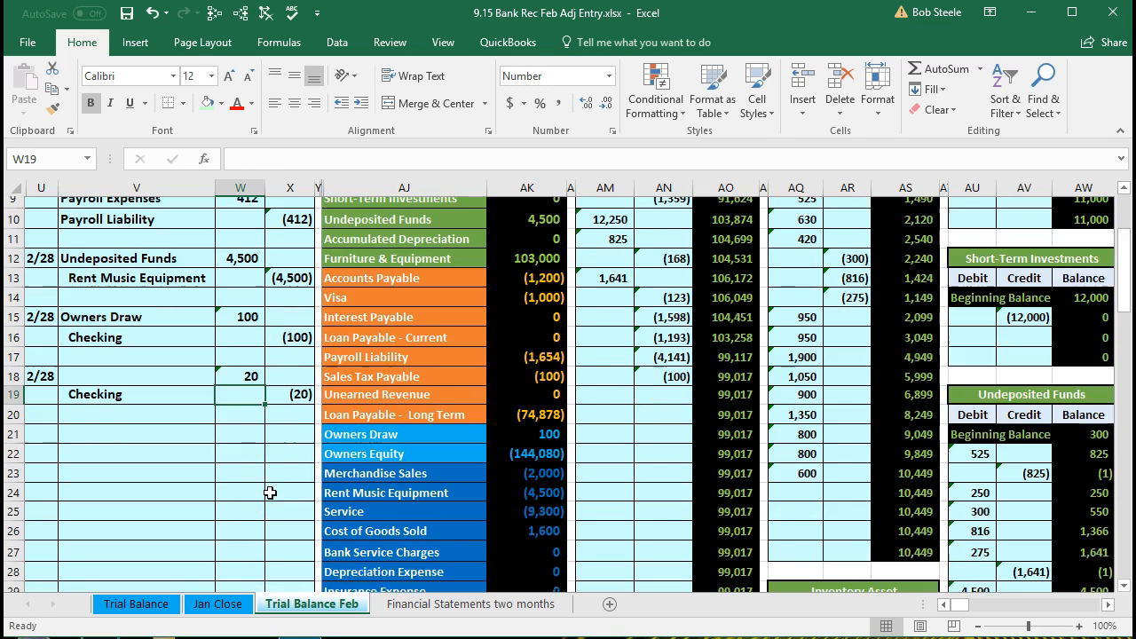
{"action": "left_click", "coordinate": [350, 487]}
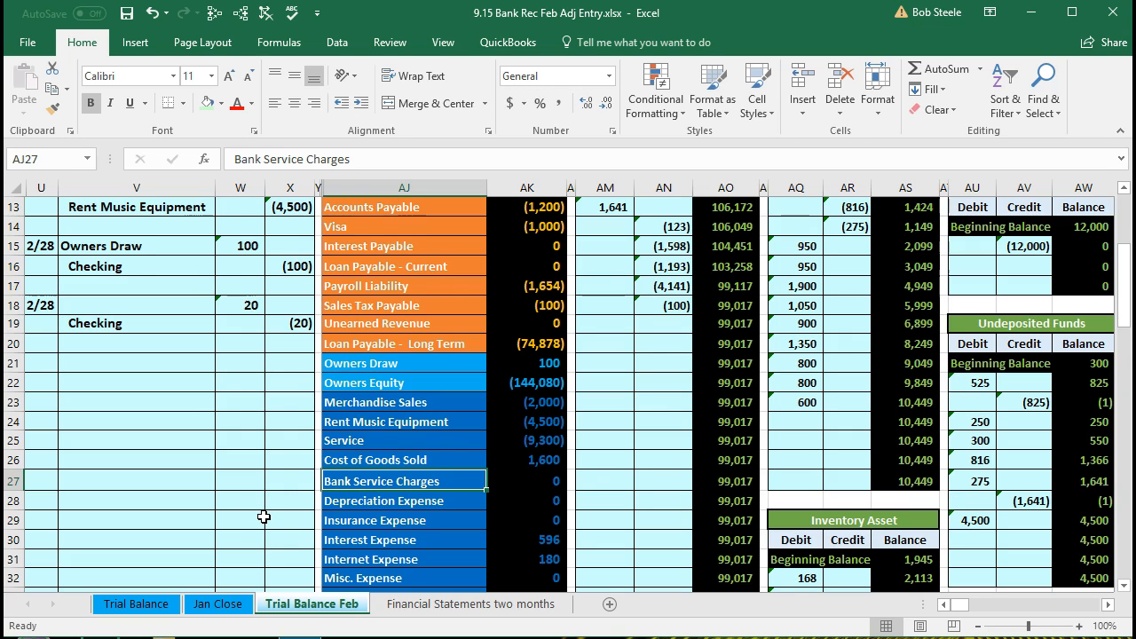
{"action": "scroll", "coordinate": [264, 516], "scroll_direction": "down", "scroll_amount": 1}
{"action": "scroll", "coordinate": [264, 517], "scroll_direction": "down", "scroll_amount": 1}
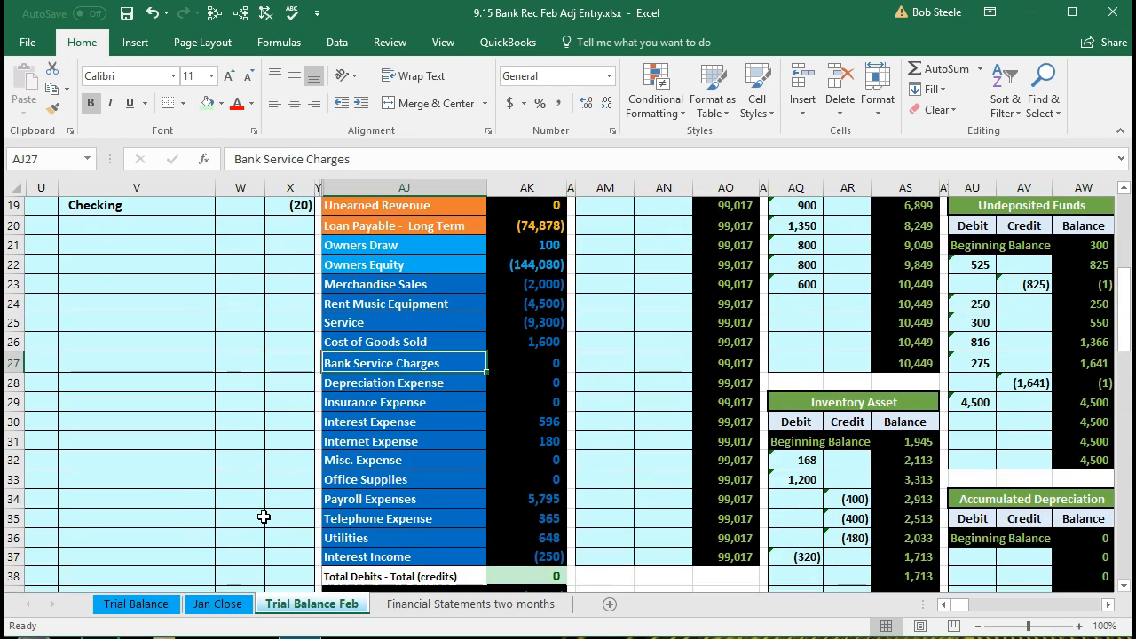
{"action": "left_click", "coordinate": [268, 509]}
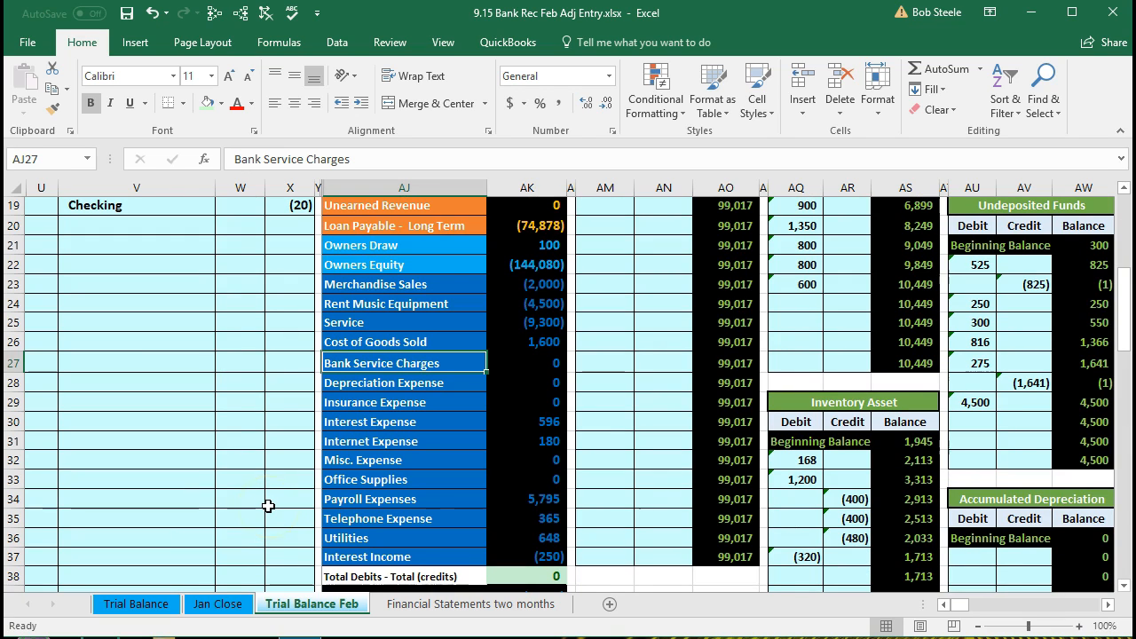
{"action": "scroll", "coordinate": [268, 506], "scroll_direction": "up", "scroll_amount": 1}
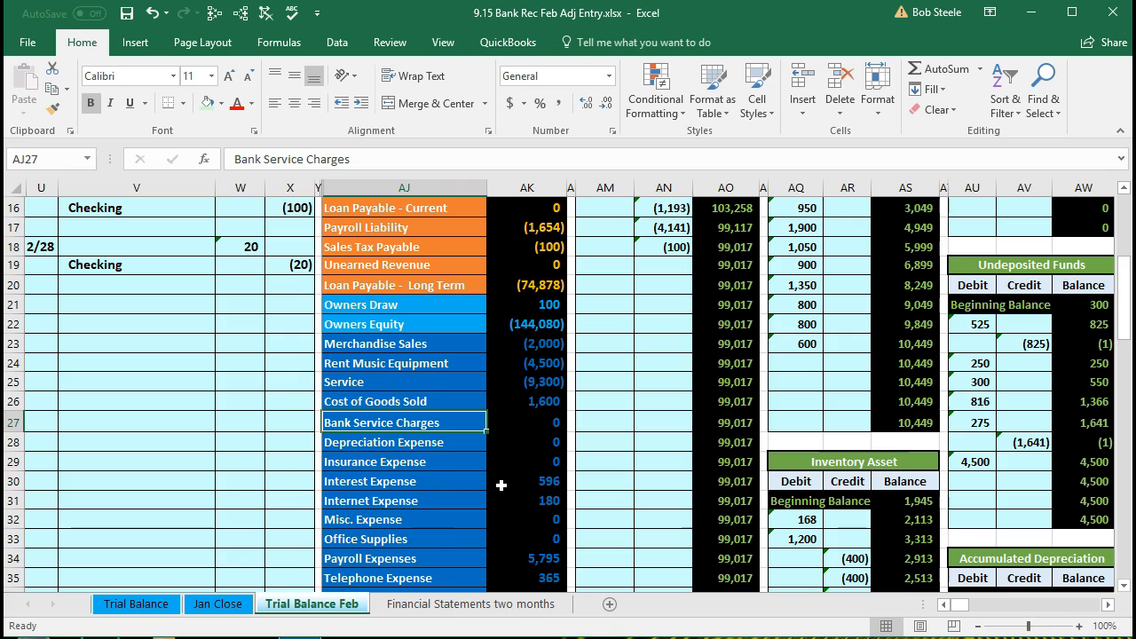
{"action": "right_click", "coordinate": [453, 423]}
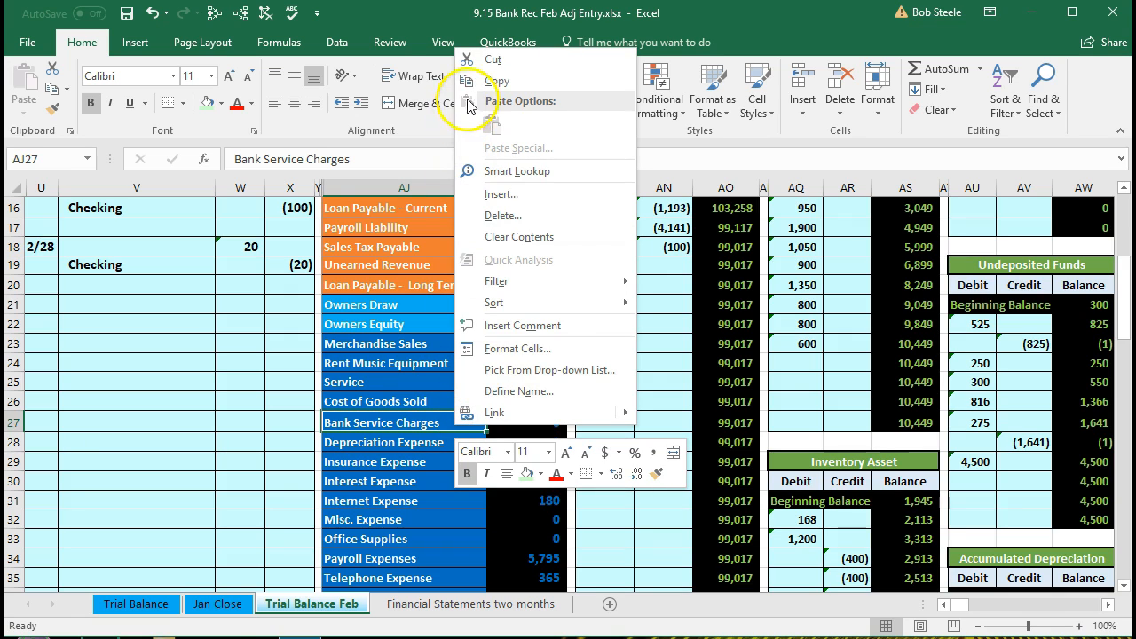
{"action": "left_click", "coordinate": [494, 81]}
{"action": "left_click", "coordinate": [166, 247]}
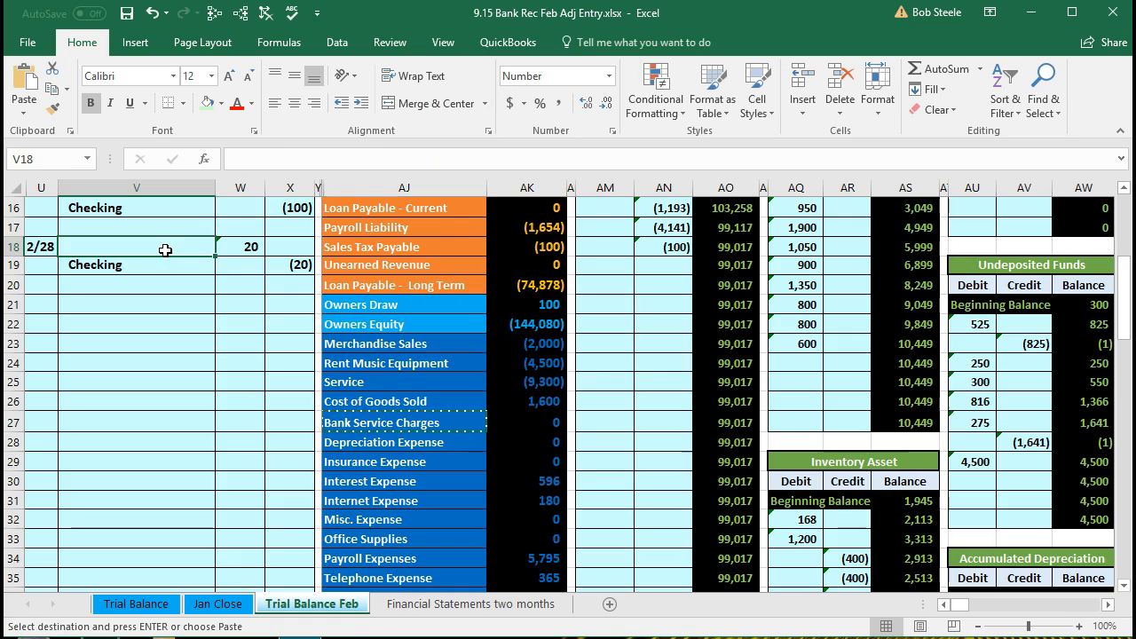
{"action": "right_click", "coordinate": [166, 250]}
{"action": "left_click", "coordinate": [229, 333]}
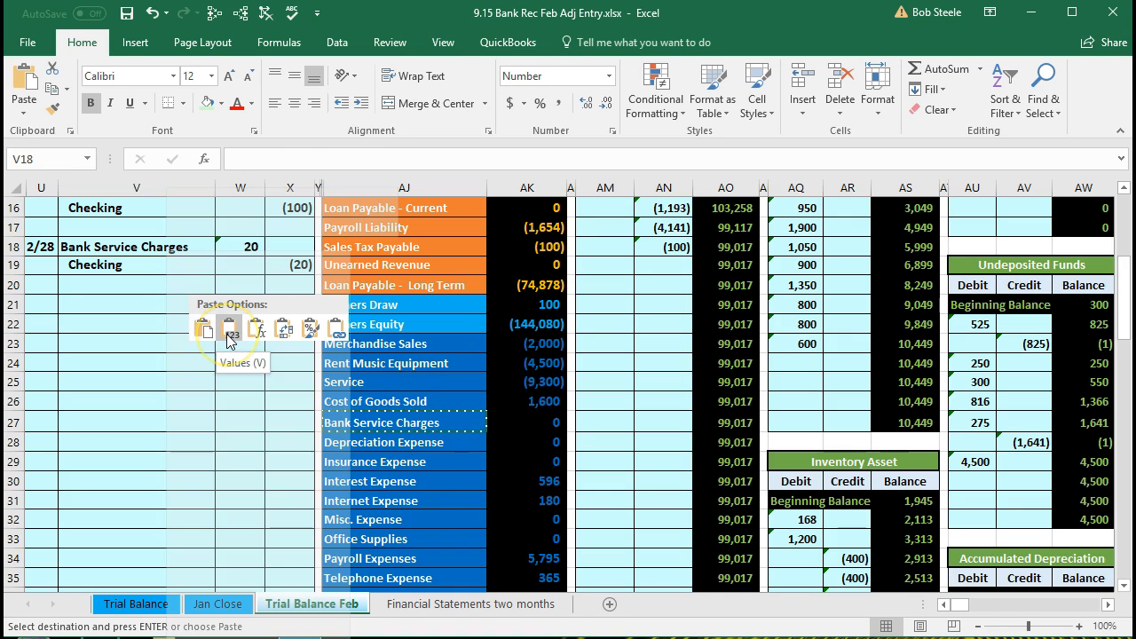
Post the 2/28 bank service charge debit to BK39 of the Bank Service Charges ledger account with the formula =W18.
{"action": "scroll", "coordinate": [223, 400], "scroll_direction": "up", "scroll_amount": 2}
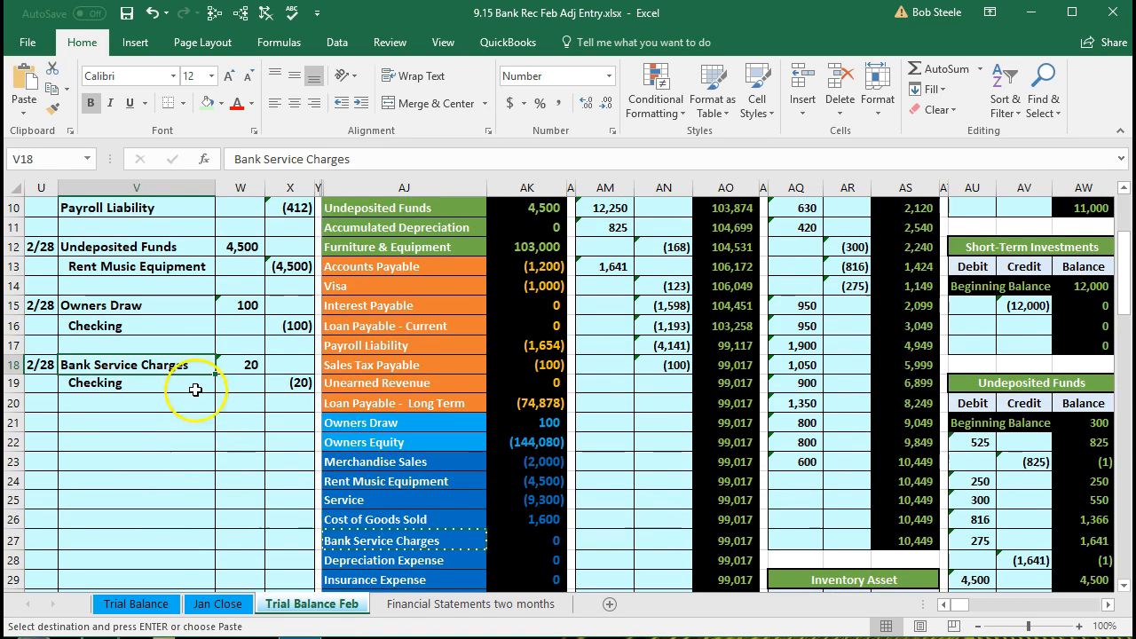
{"action": "left_click_drag", "start_coordinate": [177, 364], "coordinate": [218, 365]}
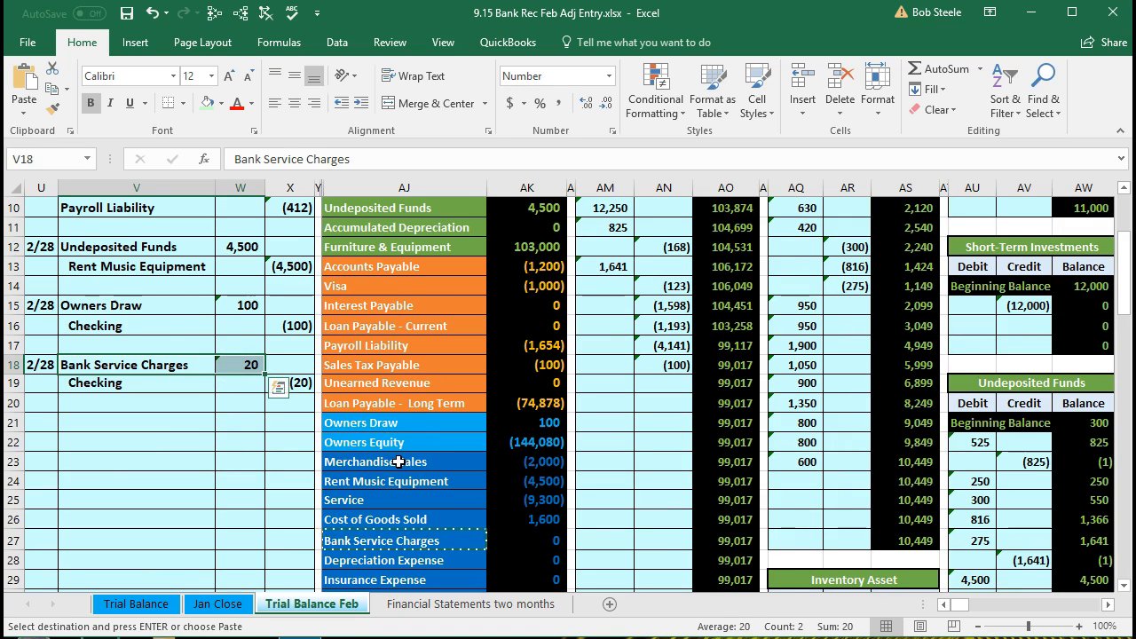
{"action": "scroll", "coordinate": [398, 462], "scroll_direction": "down", "scroll_amount": 1}
{"action": "left_click_drag", "start_coordinate": [418, 476], "coordinate": [498, 472]}
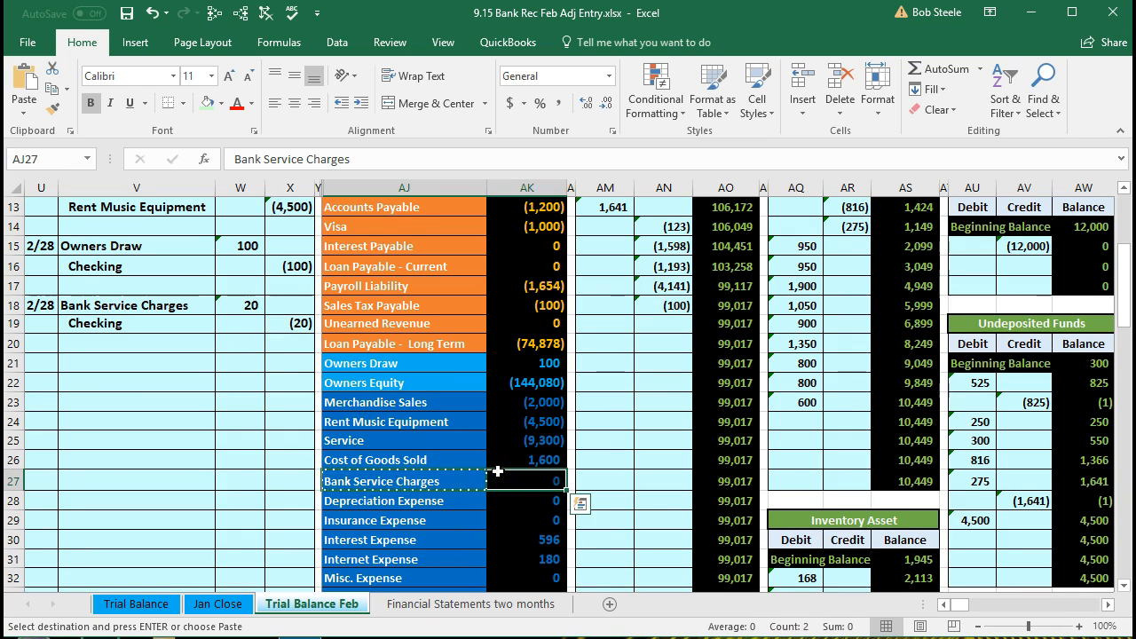
{"action": "scroll", "coordinate": [501, 462], "scroll_direction": "up", "scroll_amount": 1}
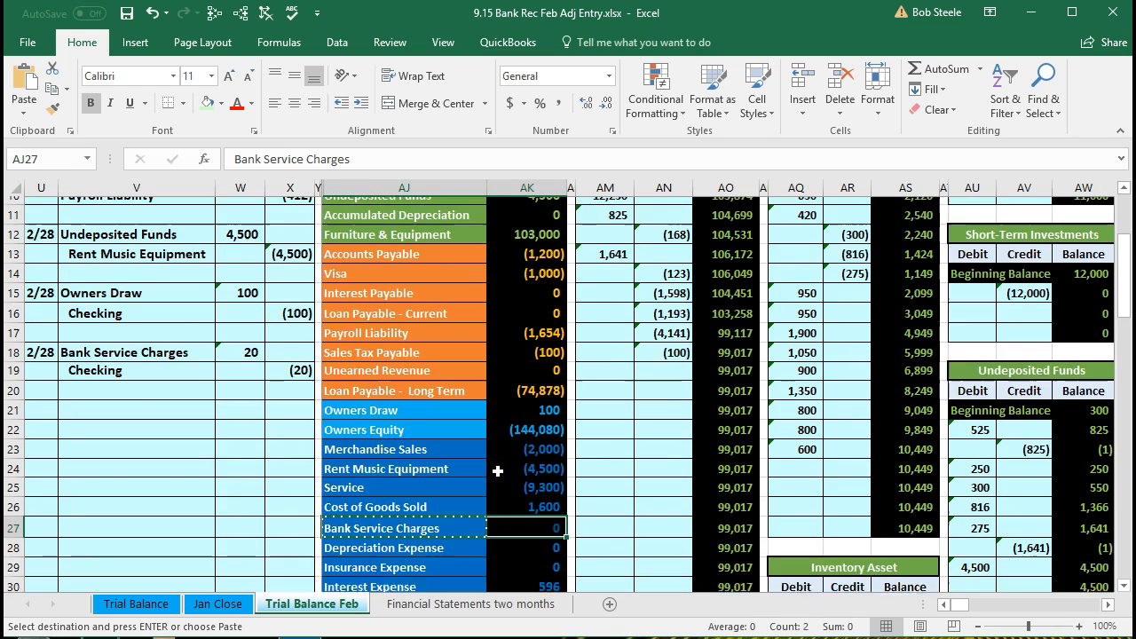
{"action": "left_click", "coordinate": [513, 441]}
{"action": "key", "text": "Right"}
{"action": "key", "text": "Right"}
{"action": "key", "text": "Right"}
{"action": "key", "text": "Right"}
{"action": "key", "text": "Right"}
{"action": "key", "text": "Right"}
{"action": "key", "text": "Right"}
{"action": "key", "text": "Right"}
{"action": "key", "text": "Right"}
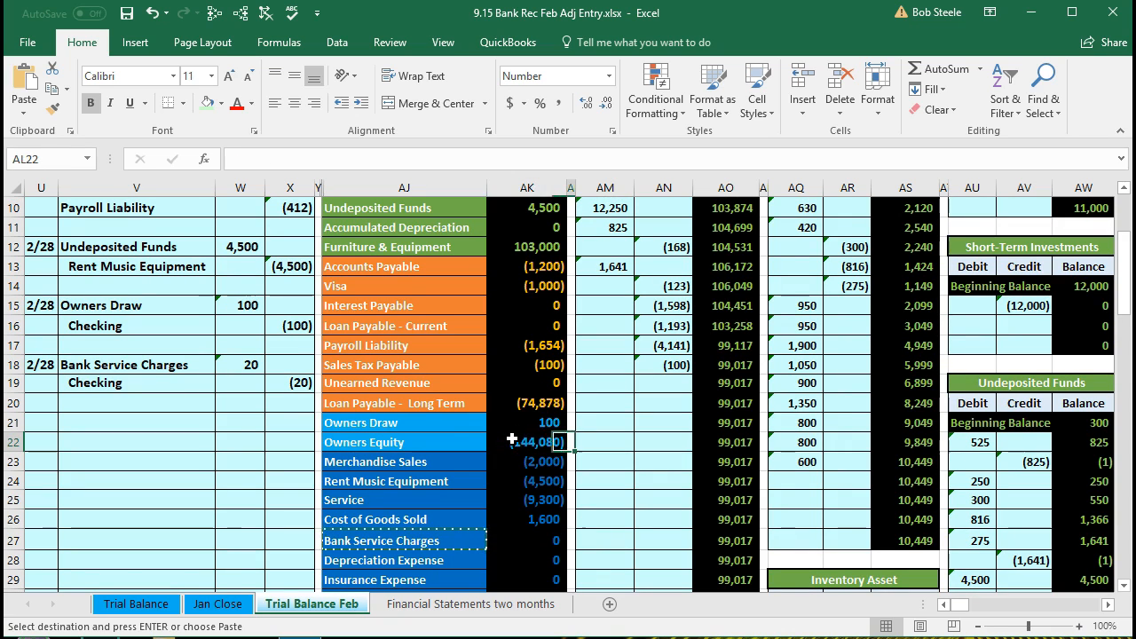
{"action": "key", "text": "Right"}
{"action": "key", "text": "Right"}
{"action": "key", "text": "Right"}
{"action": "key", "text": "Right"}
{"action": "key", "text": "Right"}
{"action": "key", "text": "Right"}
{"action": "key", "text": "Right"}
{"action": "key", "text": "Right"}
{"action": "key", "text": "Right"}
{"action": "key", "text": "Right"}
{"action": "key", "text": "Right"}
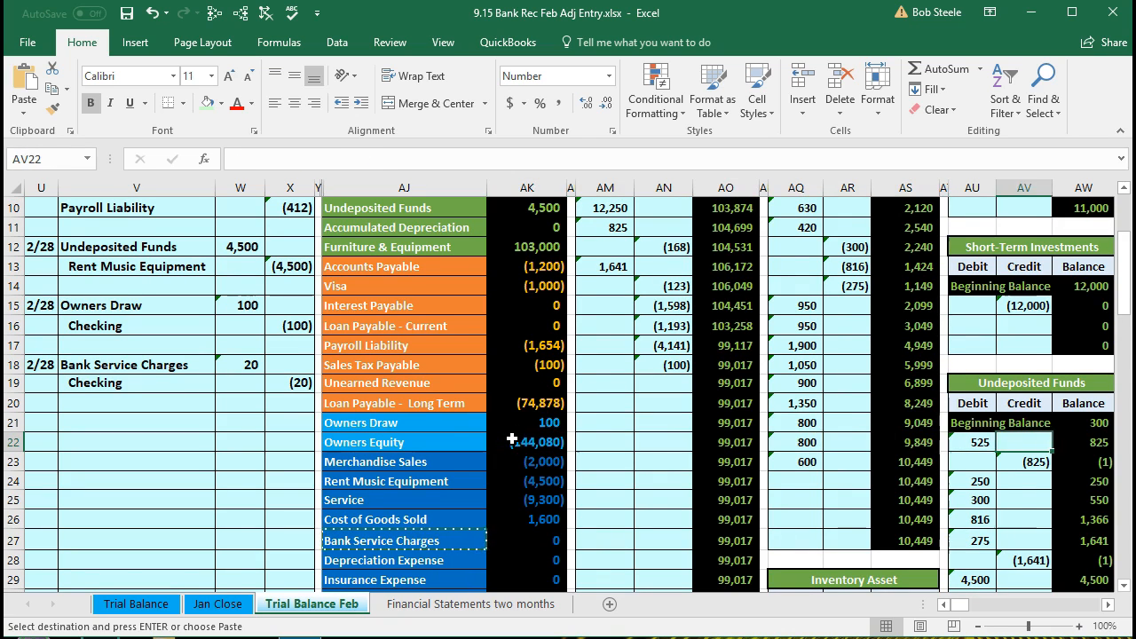
{"action": "key", "text": "Right"}
{"action": "key", "text": "Right"}
{"action": "key", "text": "Right"}
{"action": "key", "text": "Right"}
{"action": "key", "text": "Right"}
{"action": "key", "text": "Right"}
{"action": "key", "text": "Right"}
{"action": "key", "text": "Right"}
{"action": "key", "text": "Right"}
{"action": "key", "text": "Right"}
{"action": "key", "text": "Right"}
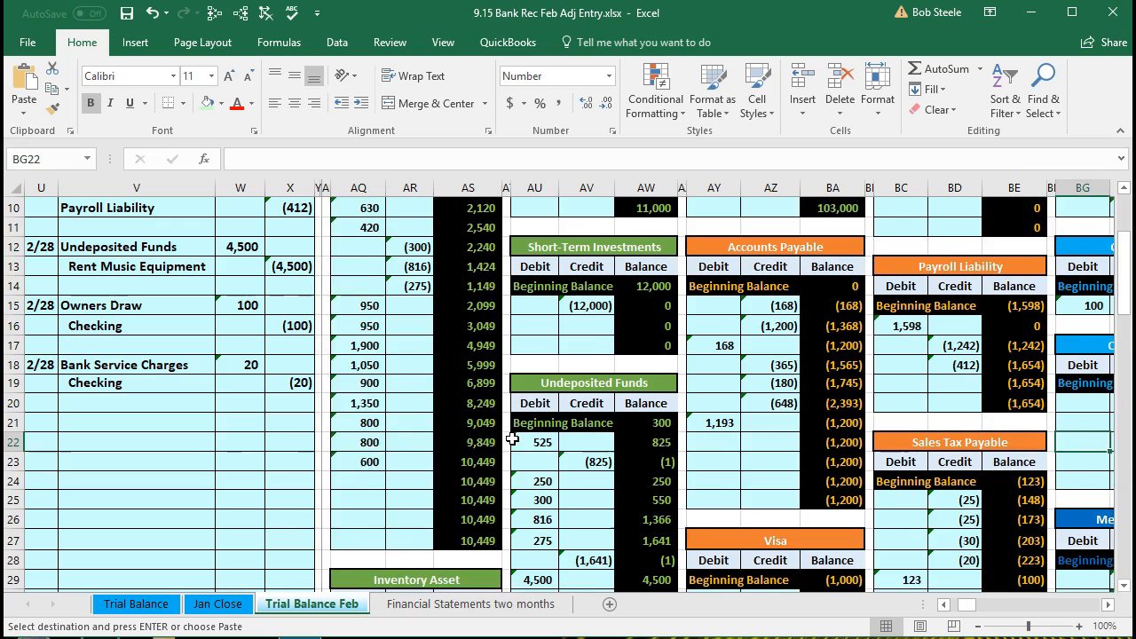
{"action": "key", "text": "Right"}
{"action": "key", "text": "Right"}
{"action": "key", "text": "Right"}
{"action": "key", "text": "Right"}
{"action": "key", "text": "Right"}
{"action": "key", "text": "Right"}
{"action": "key", "text": "Right"}
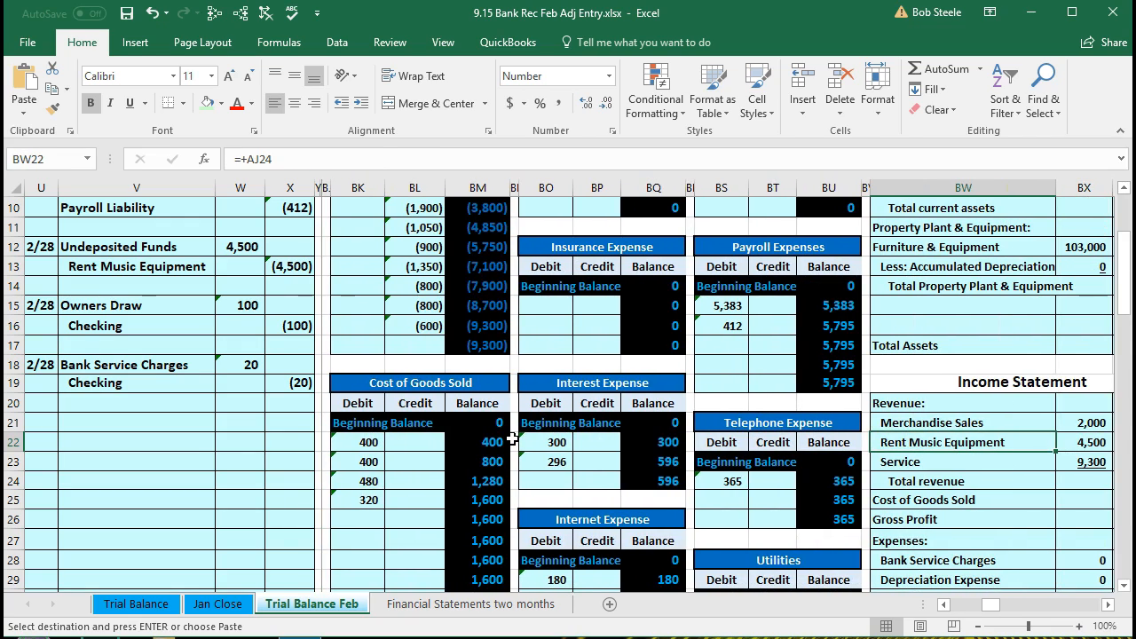
{"action": "scroll", "coordinate": [512, 438], "scroll_direction": "down", "scroll_amount": 5}
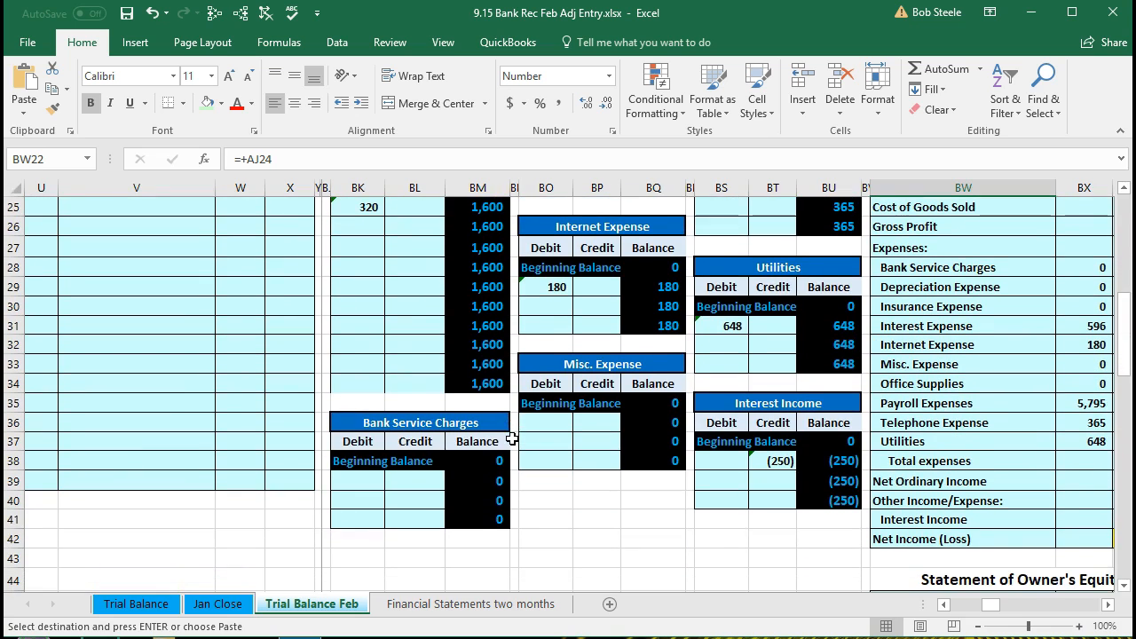
{"action": "left_click", "coordinate": [364, 481]}
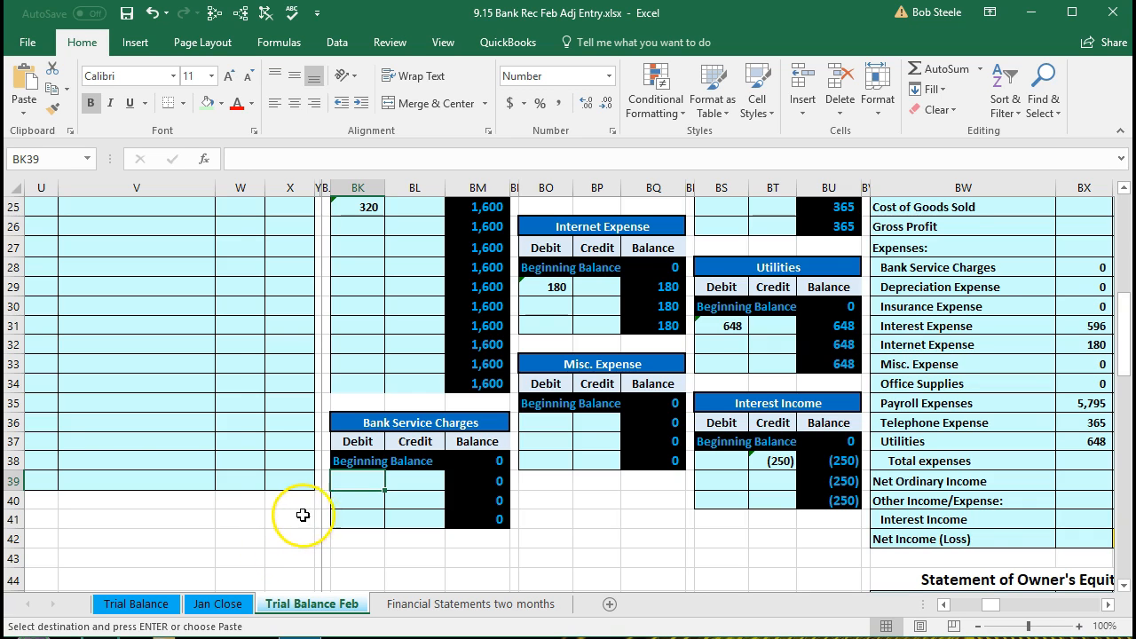
{"action": "scroll", "coordinate": [278, 522], "scroll_direction": "up", "scroll_amount": 4}
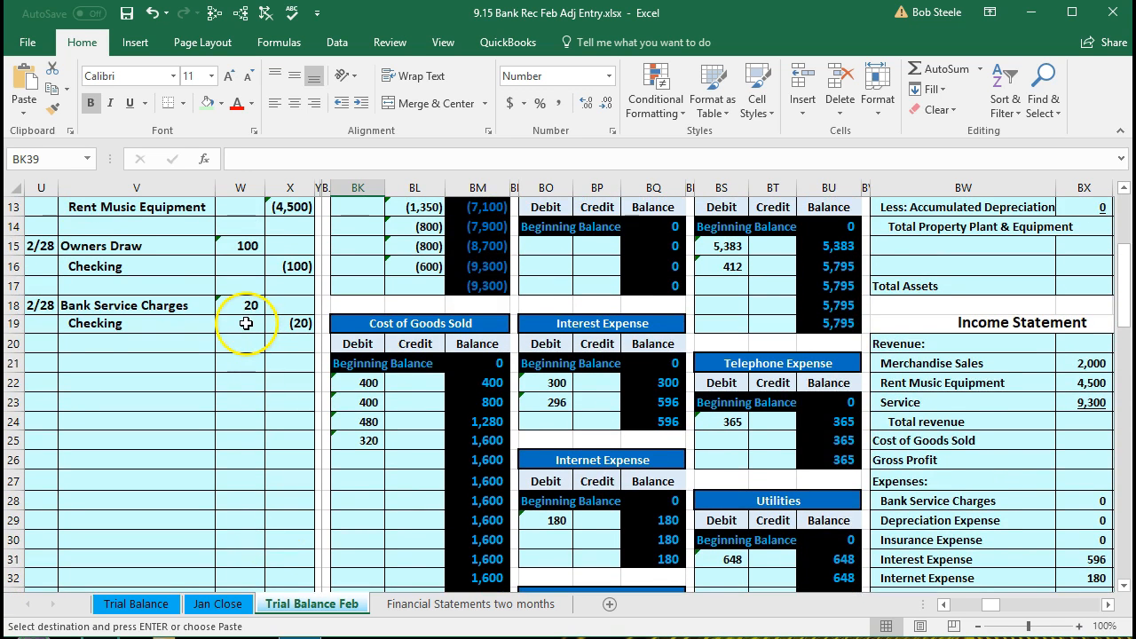
{"action": "scroll", "coordinate": [264, 446], "scroll_direction": "down", "scroll_amount": 3}
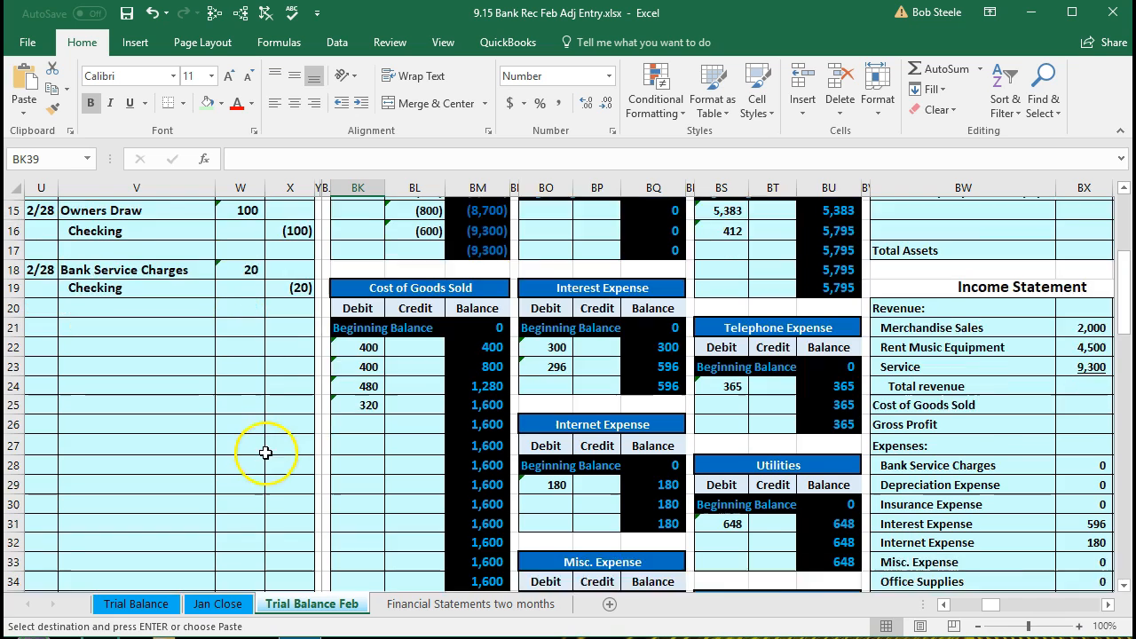
{"action": "scroll", "coordinate": [269, 459], "scroll_direction": "down", "scroll_amount": 1}
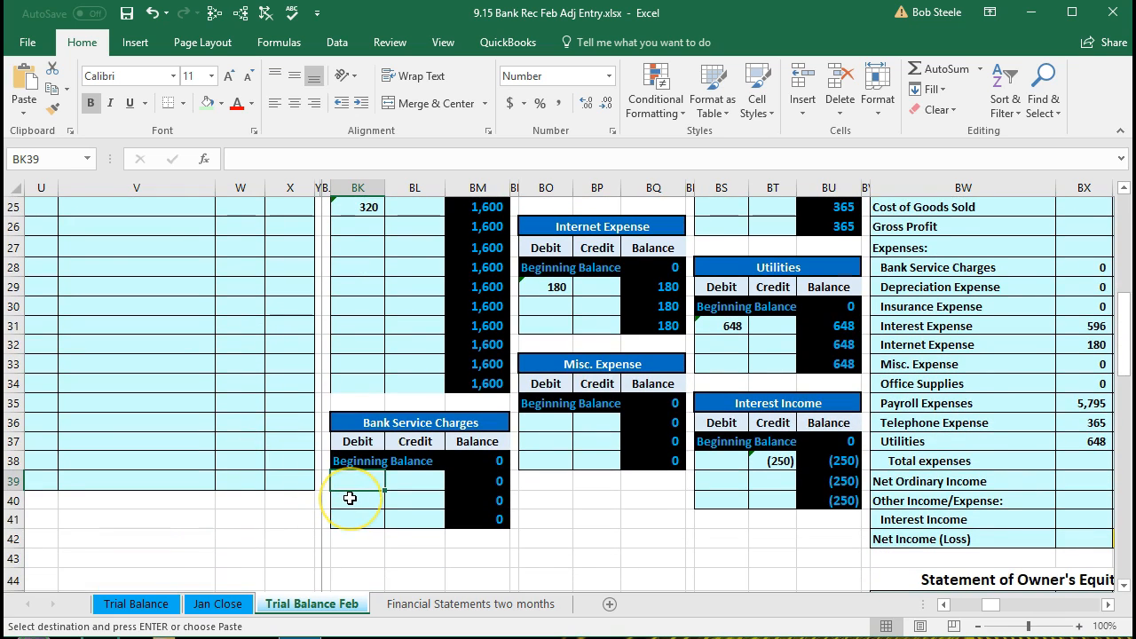
{"action": "type", "text": "="}
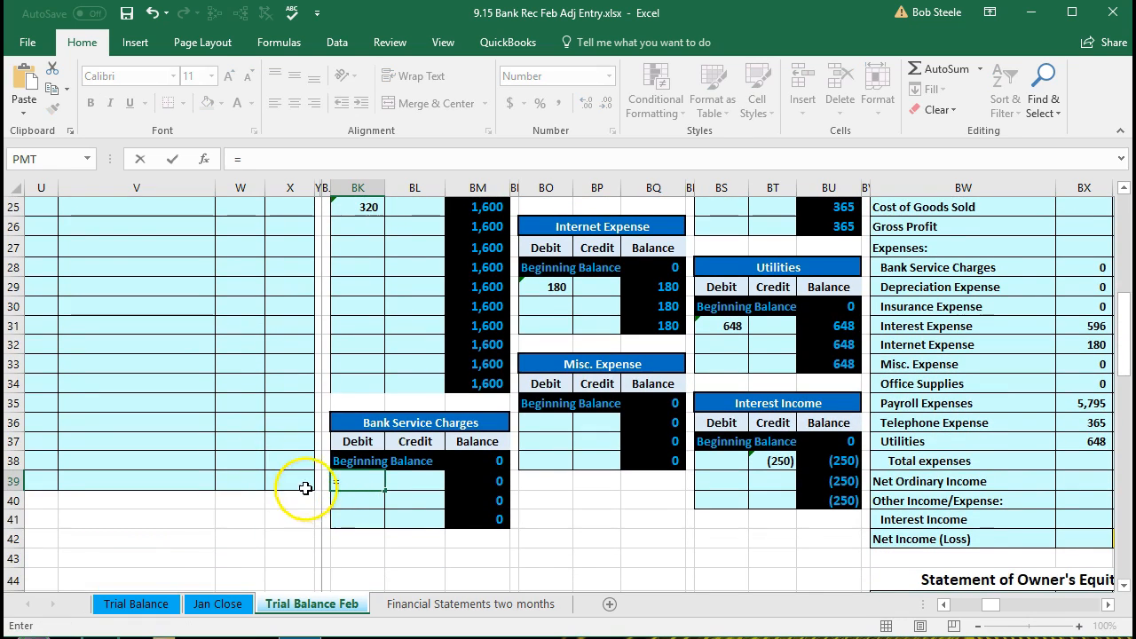
{"action": "scroll", "coordinate": [289, 485], "scroll_direction": "up", "scroll_amount": 3}
{"action": "scroll", "coordinate": [284, 482], "scroll_direction": "up", "scroll_amount": 1}
{"action": "left_click", "coordinate": [245, 305]}
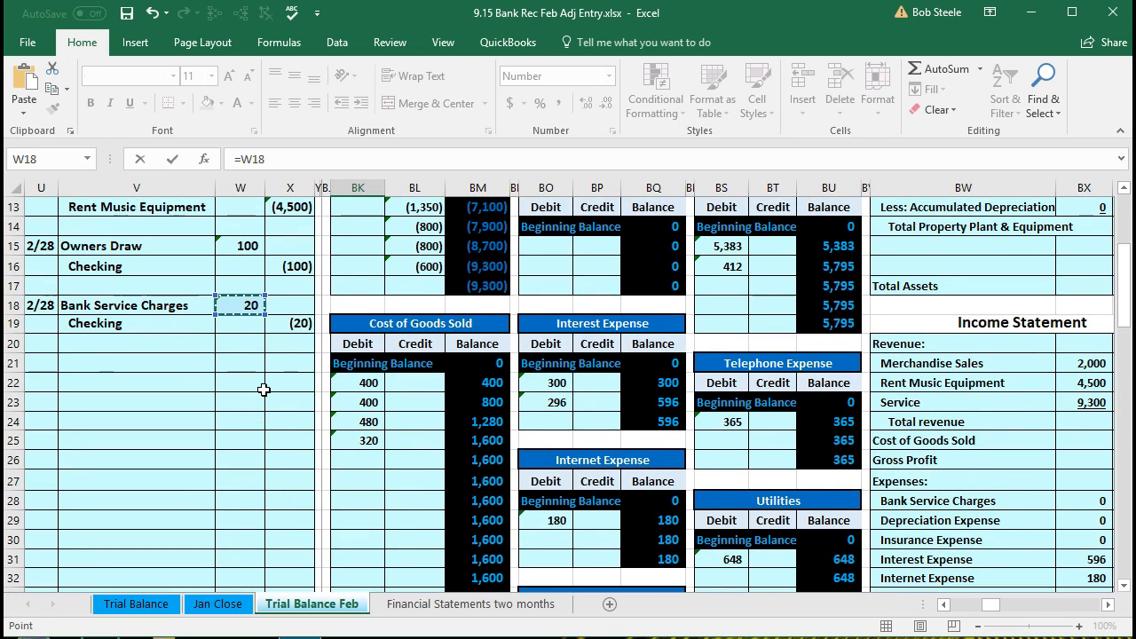
{"action": "key", "text": "Return"}
{"action": "key", "text": "Right"}
{"action": "key", "text": "Right"}
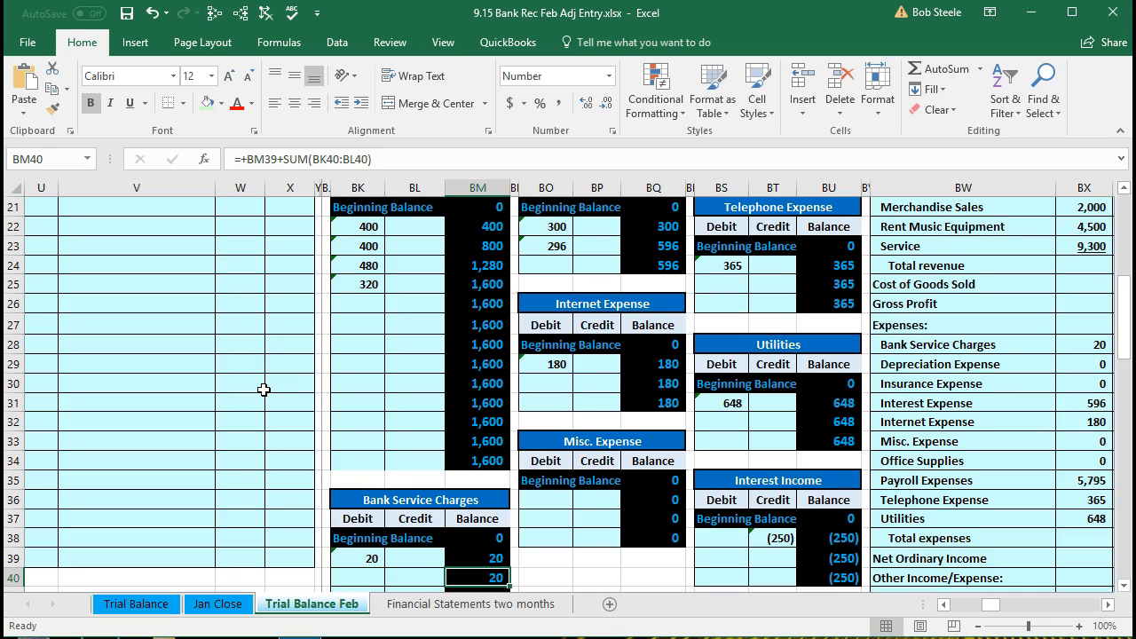
Check the Bank Service Charges balance, the debits minus credits total and the net income in the trial balance.
{"action": "key", "text": "Left"}
{"action": "key", "text": "Left"}
{"action": "key", "text": "Left"}
{"action": "key", "text": "Left"}
{"action": "key", "text": "Left"}
{"action": "key", "text": "Left"}
{"action": "key", "text": "Left"}
{"action": "key", "text": "Left"}
{"action": "key", "text": "Left"}
{"action": "key", "text": "Left"}
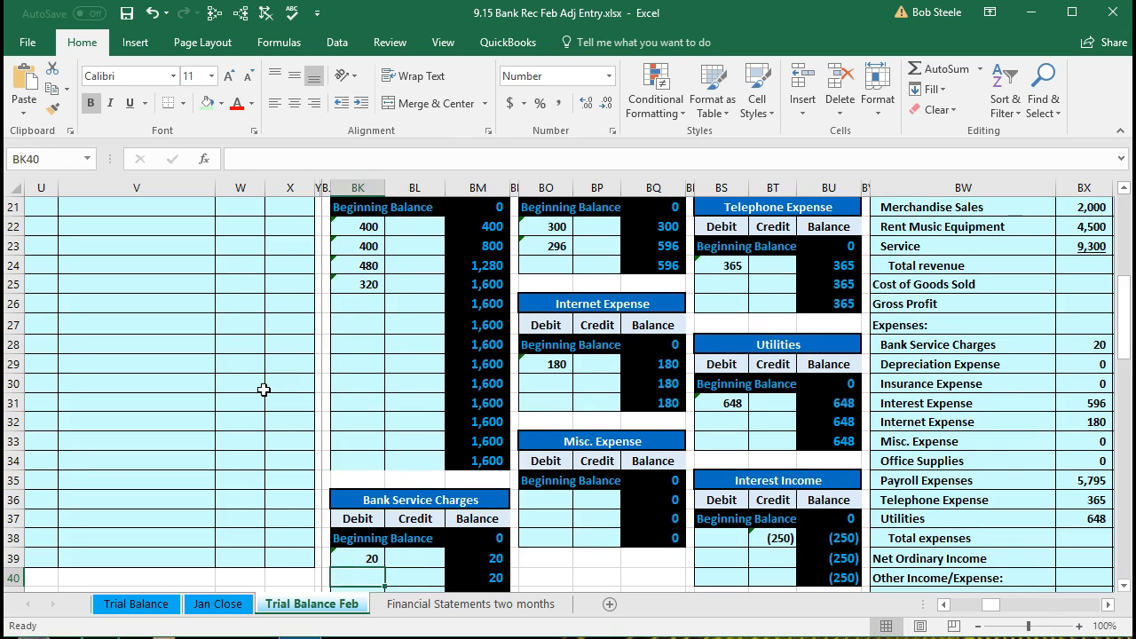
{"action": "key", "text": "Left"}
{"action": "key", "text": "Left"}
{"action": "key", "text": "Left"}
{"action": "key", "text": "Left"}
{"action": "key", "text": "Left"}
{"action": "key", "text": "Left"}
{"action": "key", "text": "Left"}
{"action": "key", "text": "Left"}
{"action": "key", "text": "Left"}
{"action": "key", "text": "Left"}
{"action": "key", "text": "Left"}
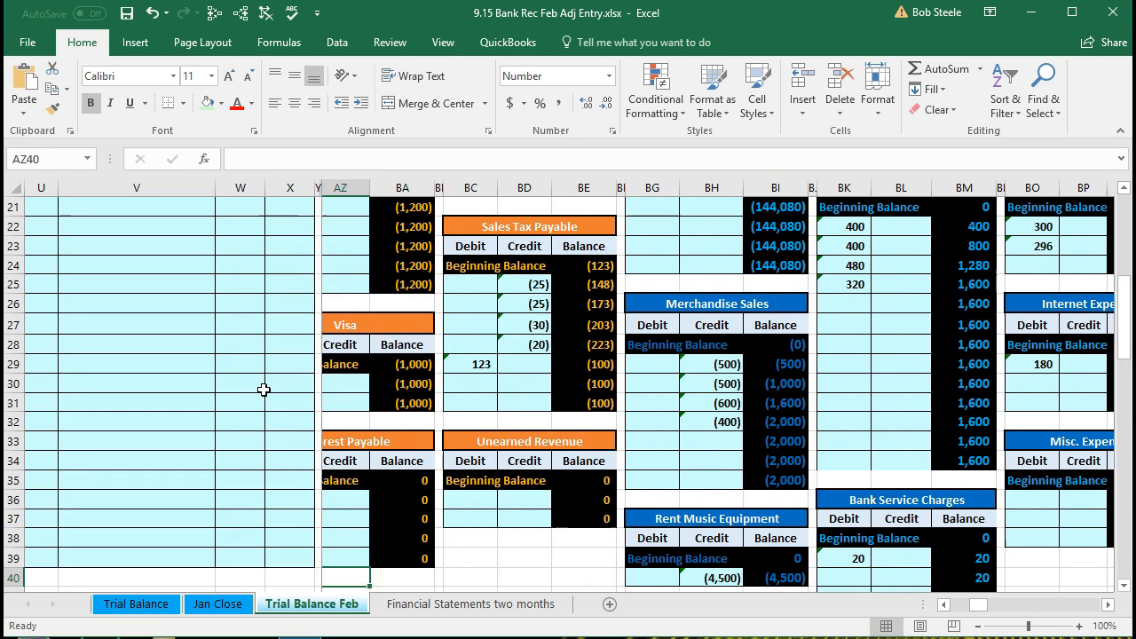
{"action": "key", "text": "Left"}
{"action": "key", "text": "Left"}
{"action": "key", "text": "Left"}
{"action": "key", "text": "Left"}
{"action": "key", "text": "Left"}
{"action": "key", "text": "Left"}
{"action": "key", "text": "Left"}
{"action": "key", "text": "Left"}
{"action": "key", "text": "Left"}
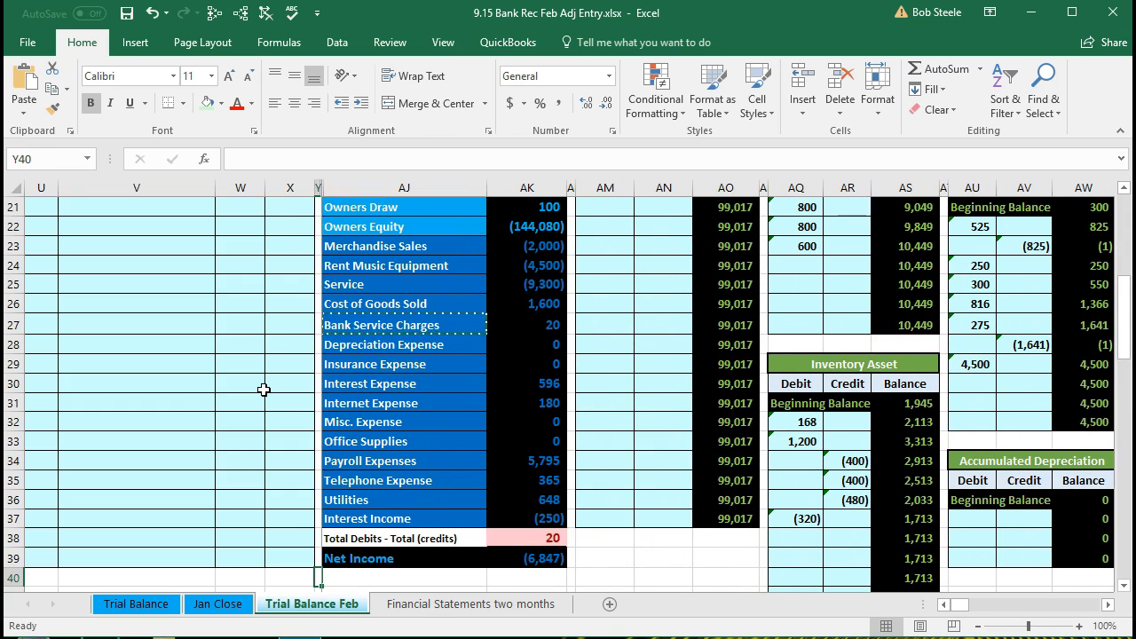
{"action": "left_click", "coordinate": [543, 326]}
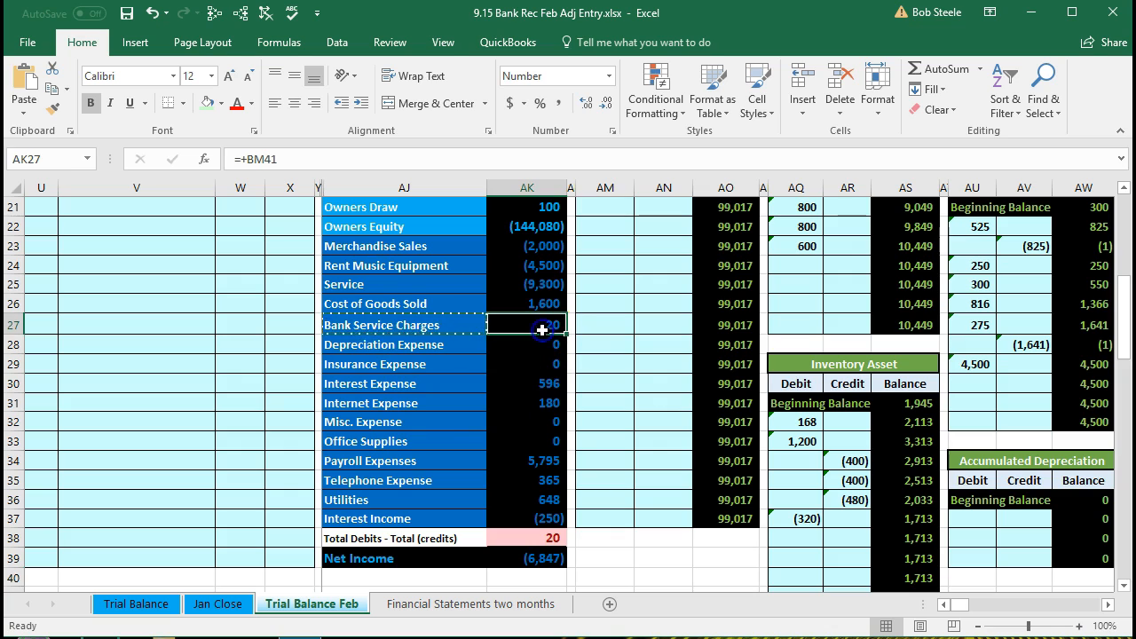
{"action": "left_click", "coordinate": [533, 538]}
{"action": "left_click", "coordinate": [532, 558]}
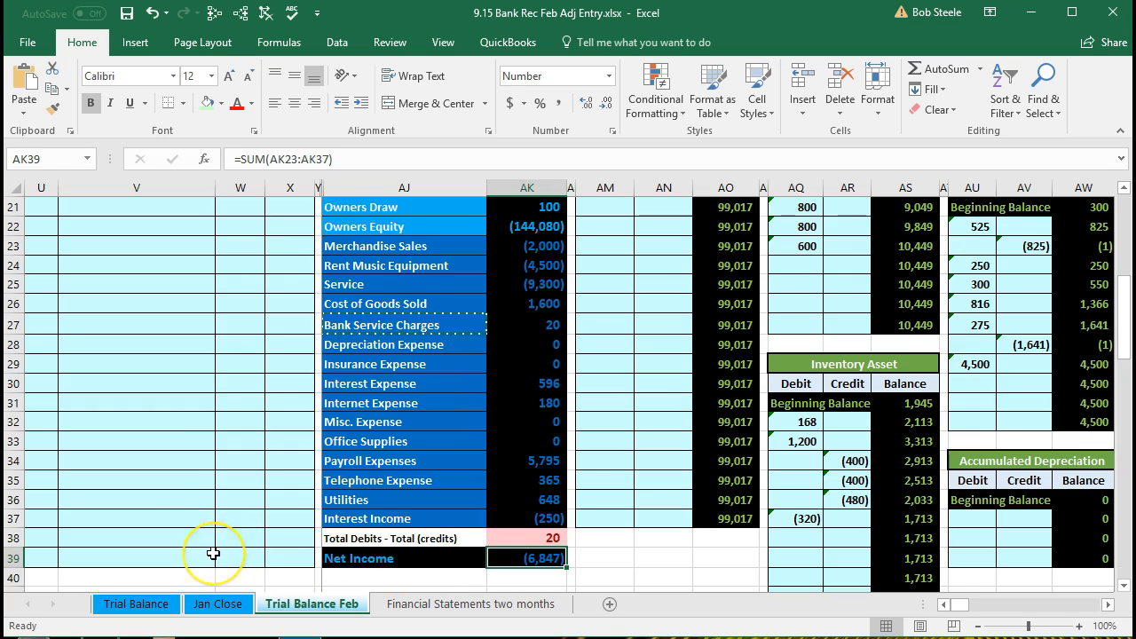
Post the 2/28 Checking credit of the bank service charge entry to AN19 of the Checking ledger account with the formula =X19.
{"action": "scroll", "coordinate": [213, 553], "scroll_direction": "up", "scroll_amount": 2}
{"action": "scroll", "coordinate": [213, 553], "scroll_direction": "up", "scroll_amount": 1}
{"action": "left_click_drag", "start_coordinate": [121, 347], "coordinate": [269, 350]}
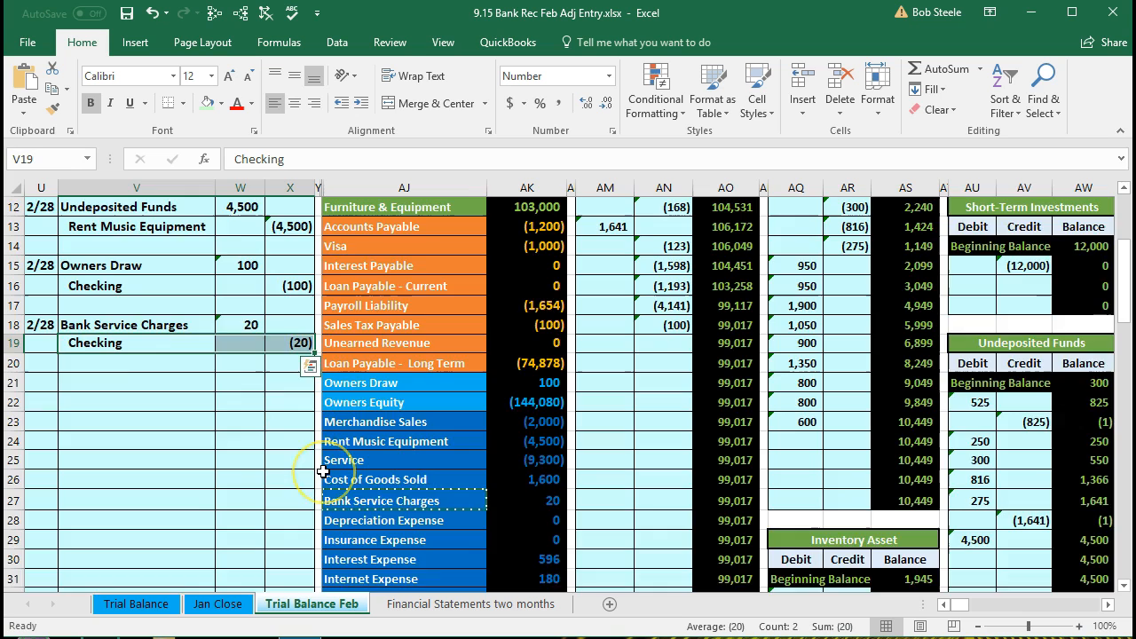
{"action": "scroll", "coordinate": [323, 471], "scroll_direction": "up", "scroll_amount": 3}
{"action": "left_click", "coordinate": [364, 252]}
{"action": "left_click_drag", "start_coordinate": [460, 260], "coordinate": [528, 260]}
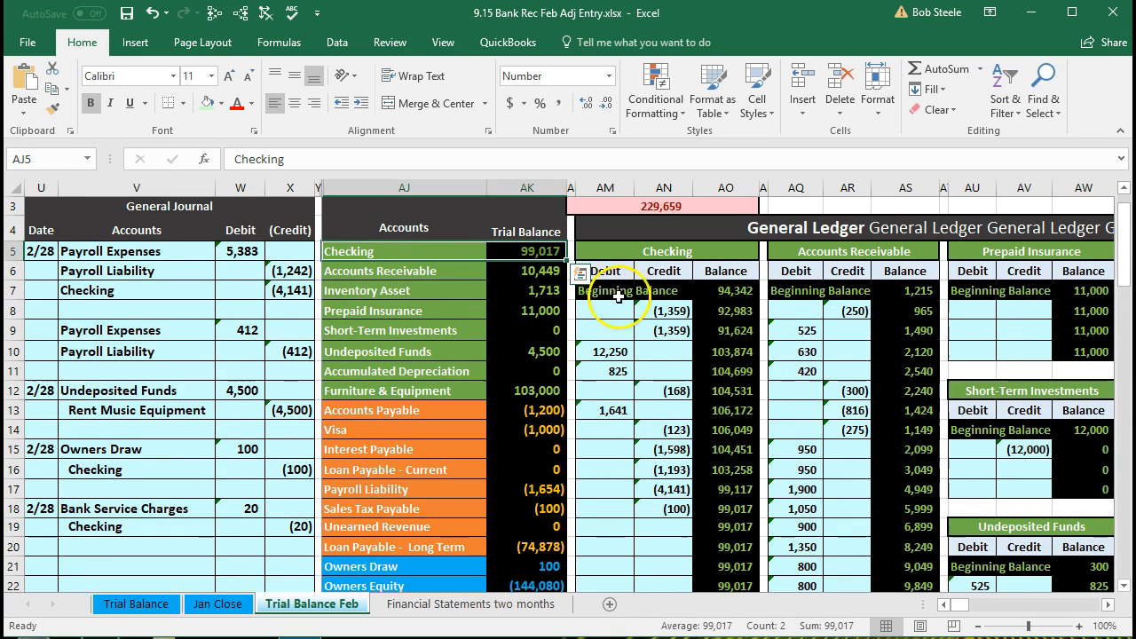
{"action": "scroll", "coordinate": [638, 452], "scroll_direction": "down", "scroll_amount": 1}
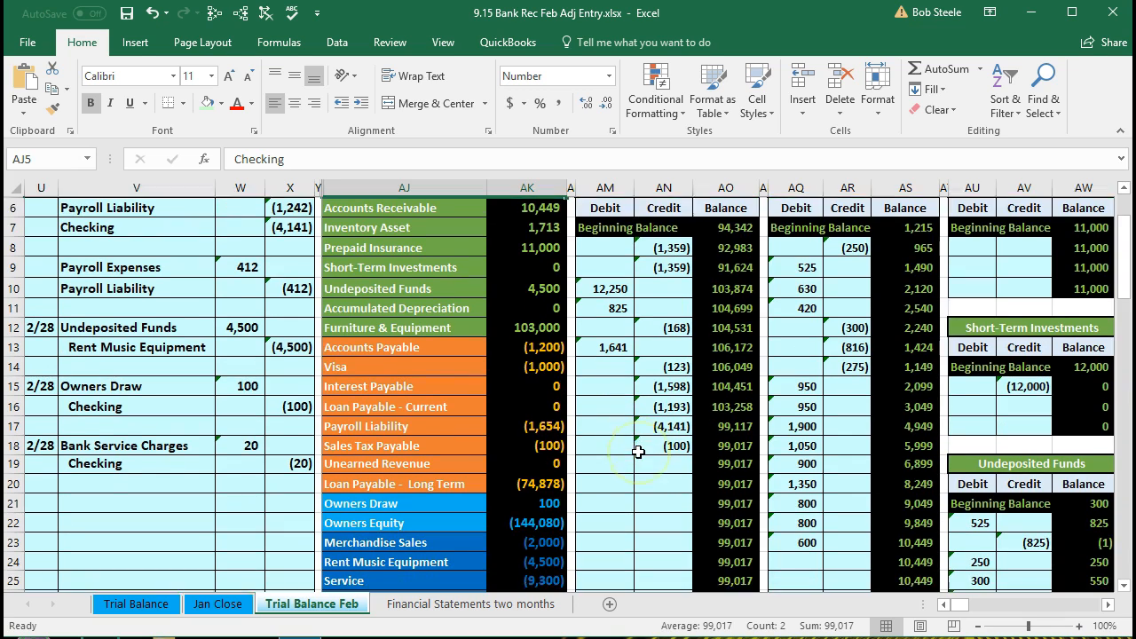
{"action": "left_click", "coordinate": [654, 460]}
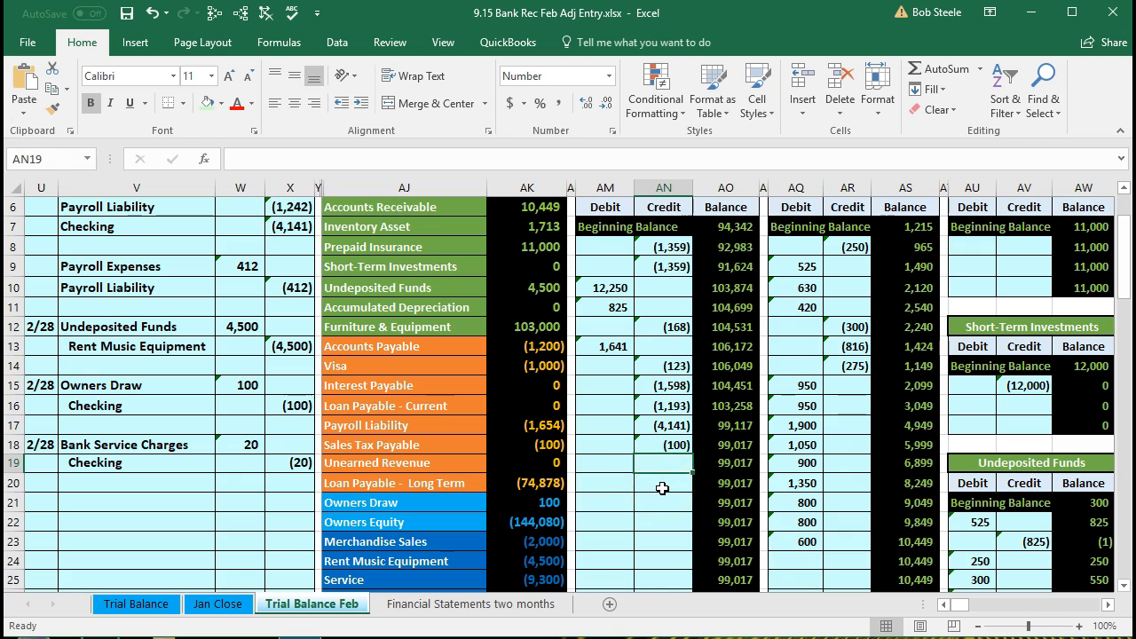
{"action": "type", "text": "="}
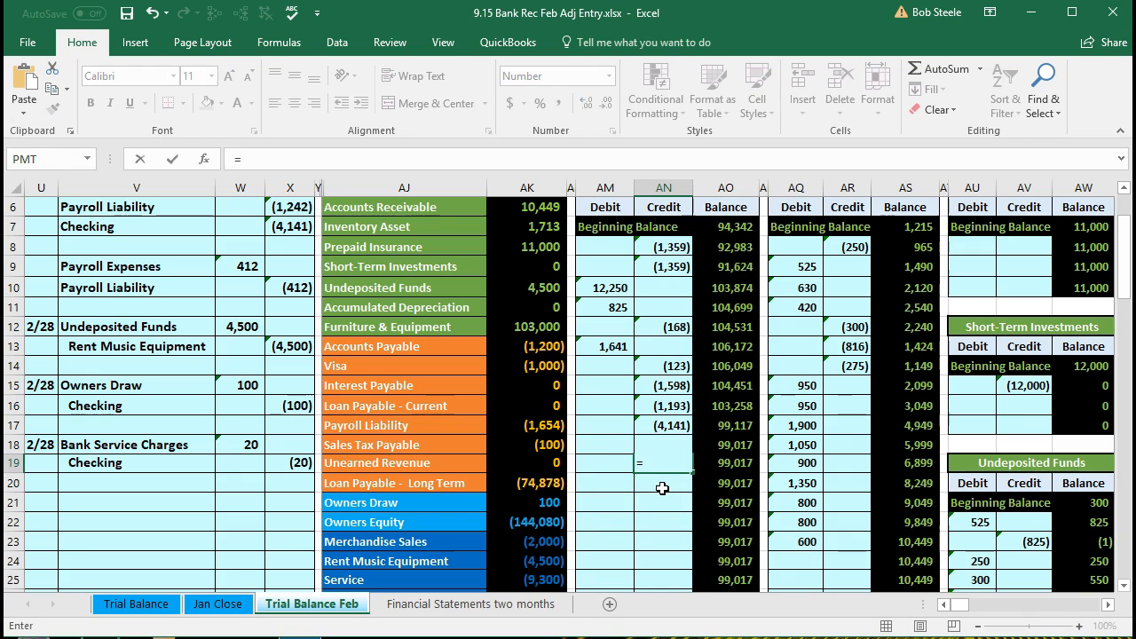
{"action": "left_click", "coordinate": [293, 462]}
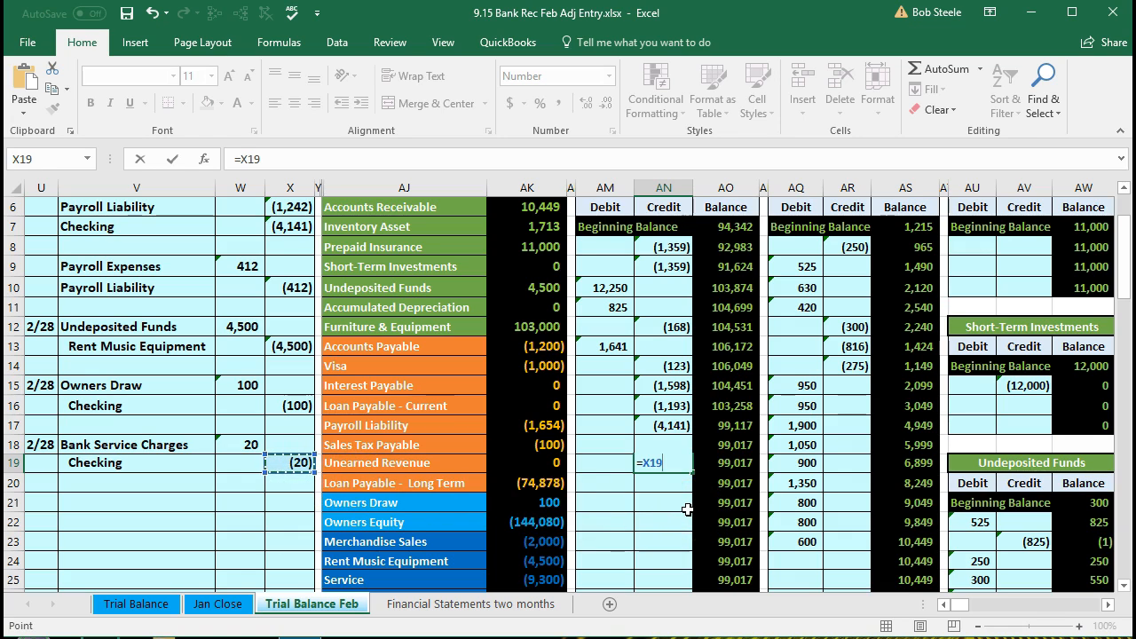
{"action": "key", "text": "Return"}
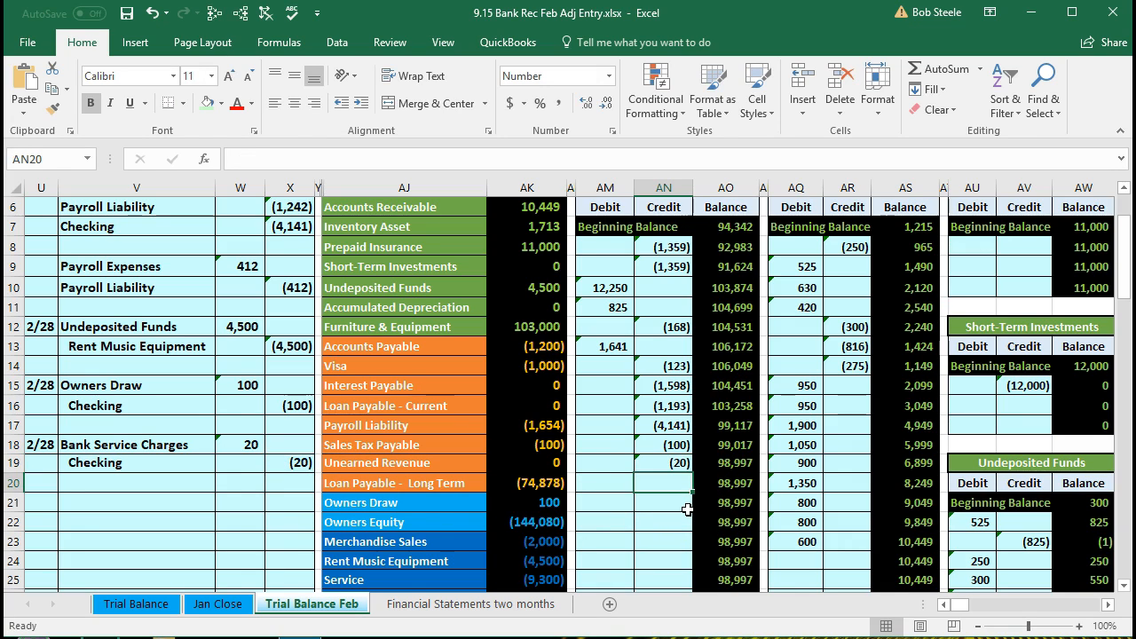
Check the Checking ledger balance in AO19, the trial balance's Checking amount in AK5 and the debits minus credits total in AK38.
{"action": "left_click", "coordinate": [727, 465]}
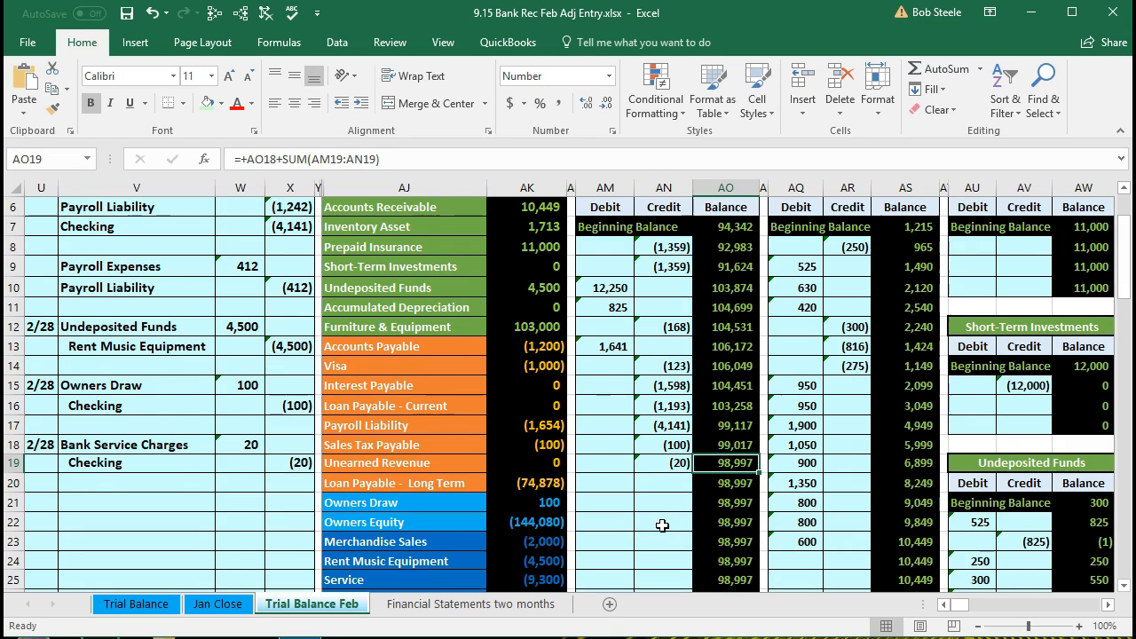
{"action": "scroll", "coordinate": [663, 525], "scroll_direction": "up", "scroll_amount": 2}
{"action": "left_click", "coordinate": [529, 313]}
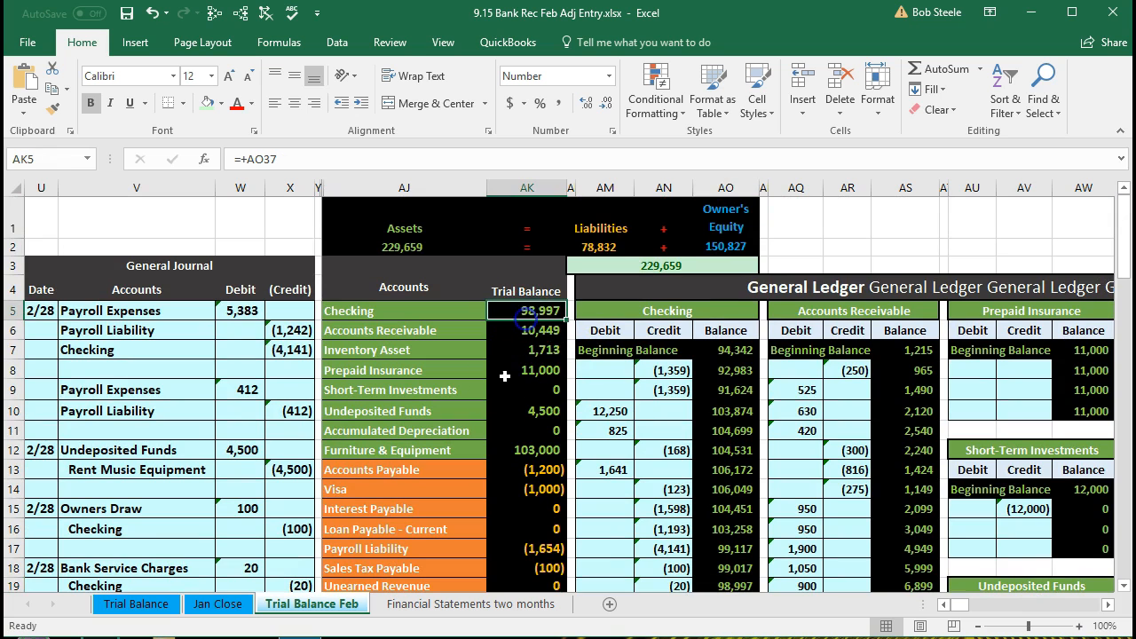
{"action": "scroll", "coordinate": [479, 465], "scroll_direction": "down", "scroll_amount": 2}
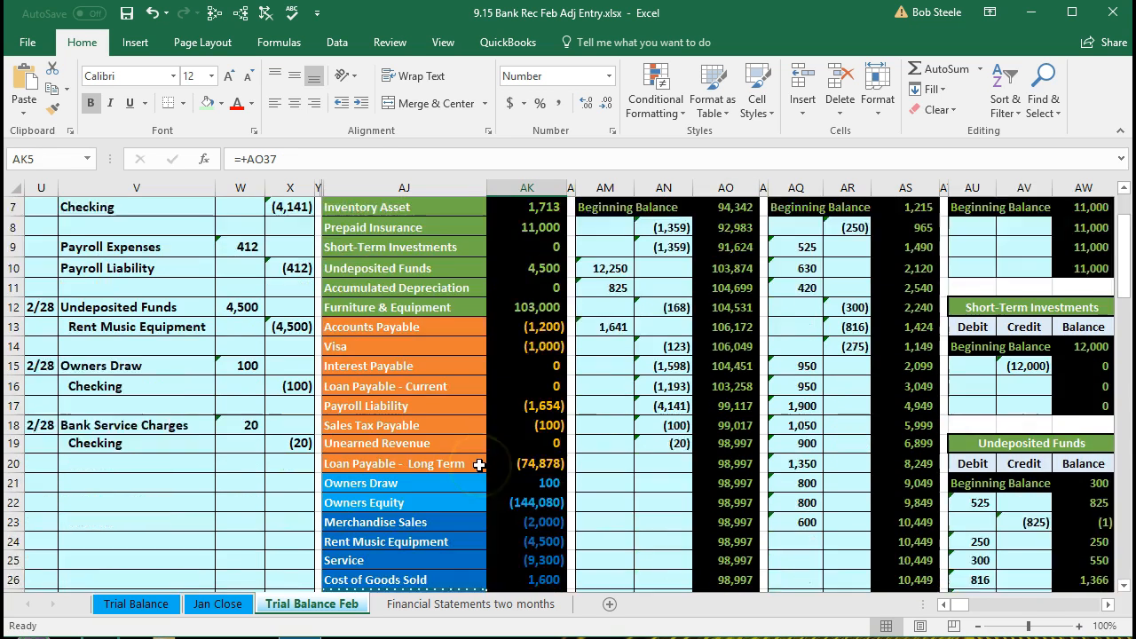
{"action": "scroll", "coordinate": [479, 466], "scroll_direction": "down", "scroll_amount": 4}
{"action": "left_click", "coordinate": [509, 575]}
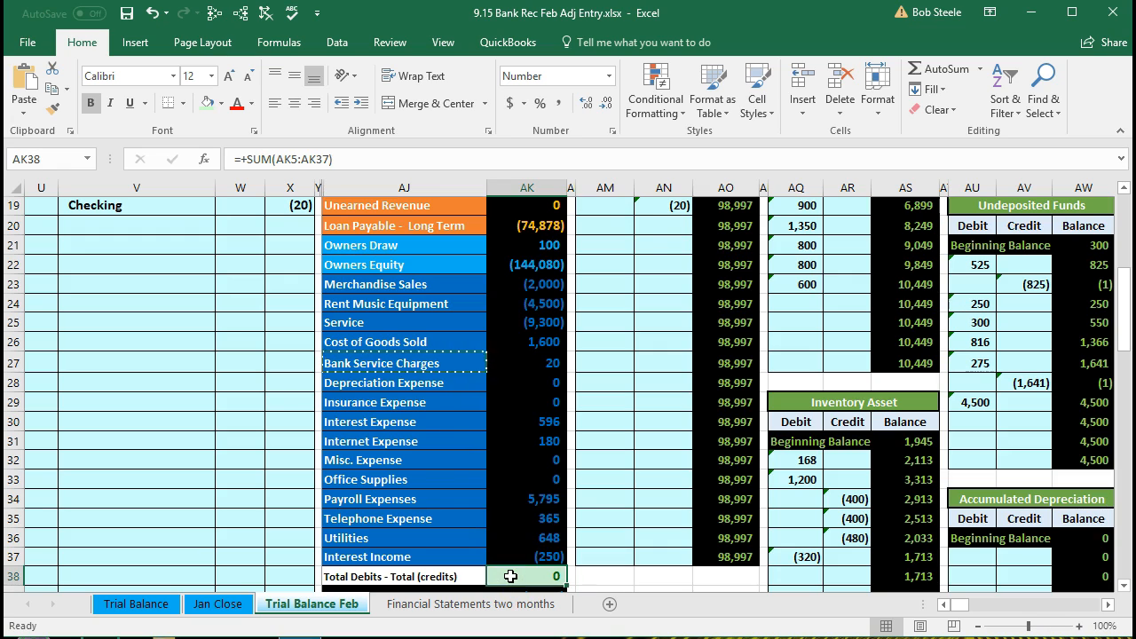
Check the trial balance's Checking amount in AK5 and locate the February bank reconciliation in columns FD and FE.
{"action": "scroll", "coordinate": [524, 450], "scroll_direction": "up", "scroll_amount": 5}
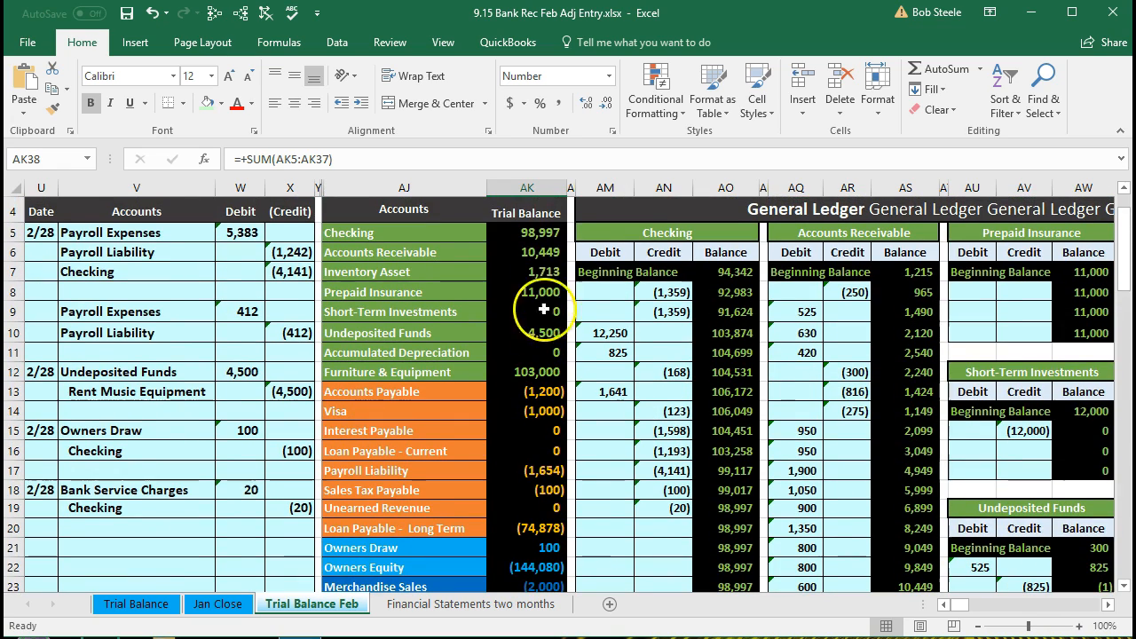
{"action": "left_click", "coordinate": [520, 233]}
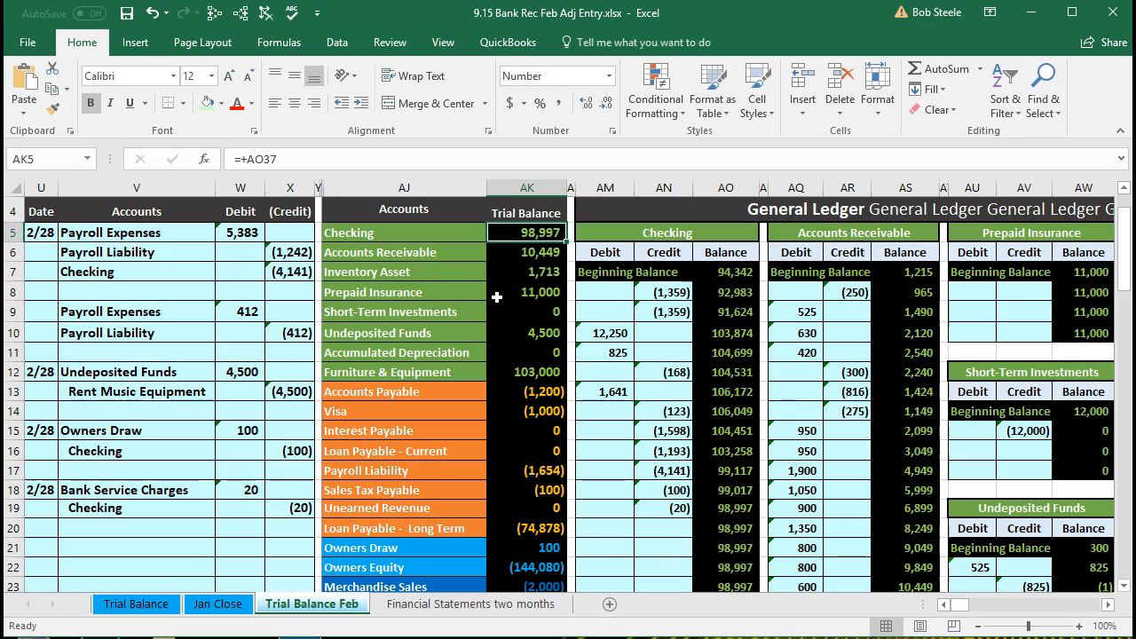
{"action": "key", "text": "Right"}
{"action": "key", "text": "Right"}
{"action": "key", "text": "Right"}
{"action": "key", "text": "Right"}
{"action": "key", "text": "Right"}
{"action": "key", "text": "Right"}
{"action": "key", "text": "Right"}
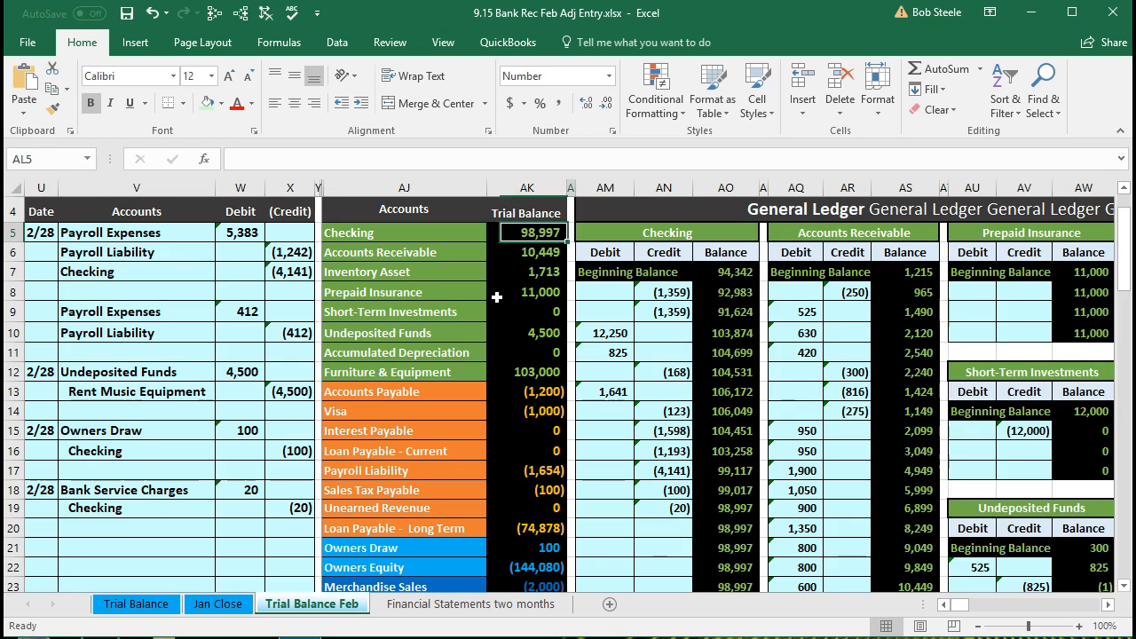
{"action": "key", "text": "Right"}
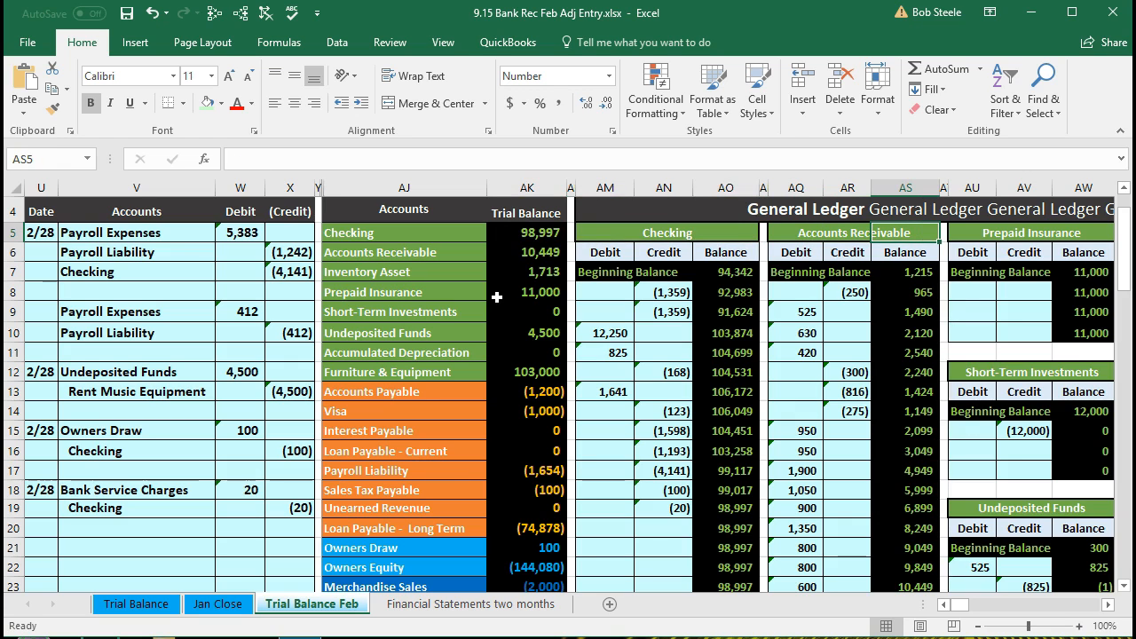
{"action": "key", "text": "Right"}
{"action": "key", "text": "Right"}
{"action": "key", "text": "Right"}
{"action": "key", "text": "Right"}
{"action": "key", "text": "Right"}
{"action": "key", "text": "Right"}
{"action": "key", "text": "Right"}
{"action": "key", "text": "Right"}
{"action": "key", "text": "Right"}
{"action": "key", "text": "Right"}
{"action": "key", "text": "Right"}
{"action": "key", "text": "Right"}
{"action": "key", "text": "Right"}
{"action": "key", "text": "Right"}
{"action": "key", "text": "Right"}
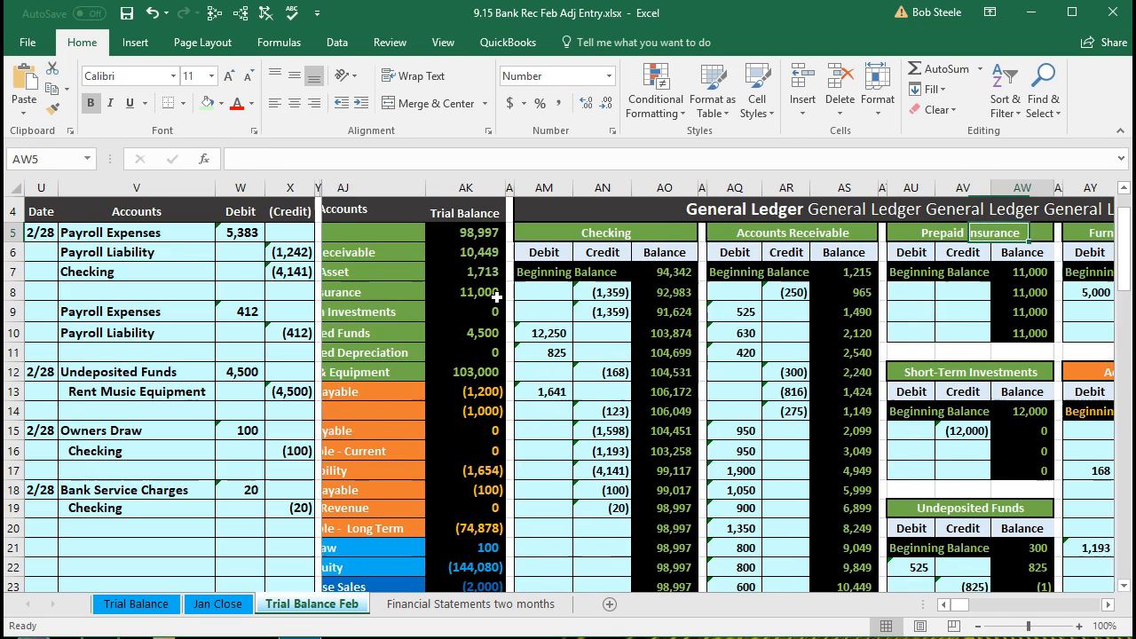
{"action": "key", "text": "Right"}
{"action": "key", "text": "Right"}
{"action": "key", "text": "Right"}
{"action": "key", "text": "Right"}
{"action": "key", "text": "Right"}
{"action": "key", "text": "Right"}
{"action": "key", "text": "Right"}
{"action": "key", "text": "Right"}
{"action": "key", "text": "Right"}
{"action": "key", "text": "Right"}
{"action": "key", "text": "Right"}
{"action": "key", "text": "Right"}
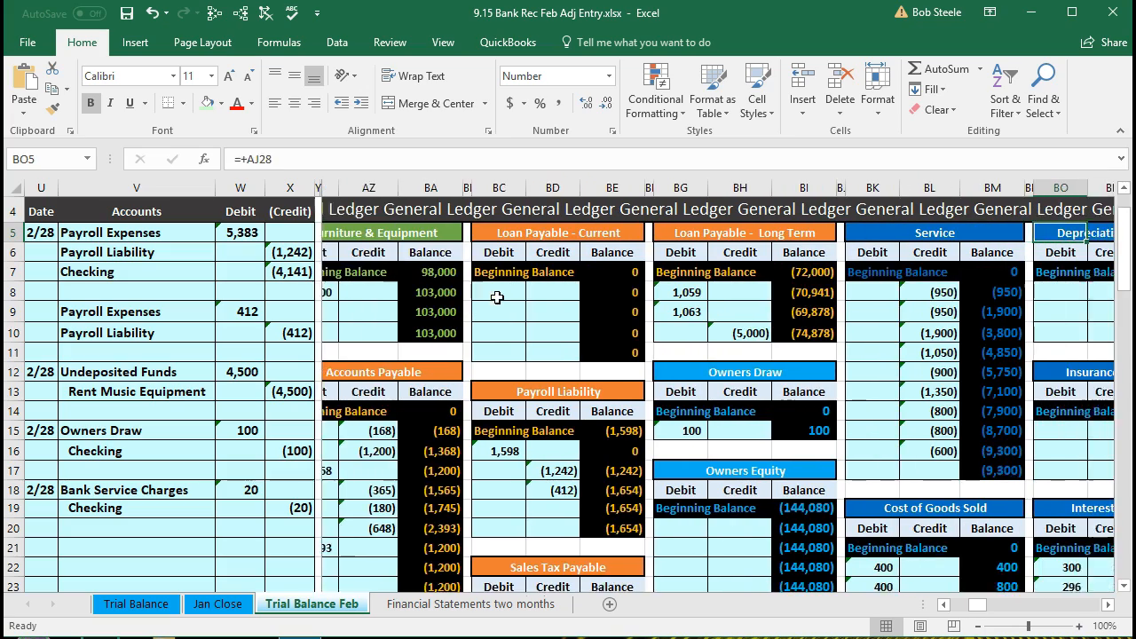
{"action": "key", "text": "Right"}
{"action": "key", "text": "Right"}
{"action": "key", "text": "Right"}
{"action": "key", "text": "Right"}
{"action": "key", "text": "Right"}
{"action": "key", "text": "Right"}
{"action": "key", "text": "Right"}
{"action": "key", "text": "Right"}
{"action": "key", "text": "Right"}
{"action": "key", "text": "Right"}
{"action": "key", "text": "Right"}
{"action": "key", "text": "Right"}
{"action": "key", "text": "Right"}
{"action": "key", "text": "Right"}
{"action": "key", "text": "Right"}
{"action": "key", "text": "Right"}
{"action": "key", "text": "Right"}
{"action": "key", "text": "Right"}
{"action": "key", "text": "Right"}
{"action": "key", "text": "Right"}
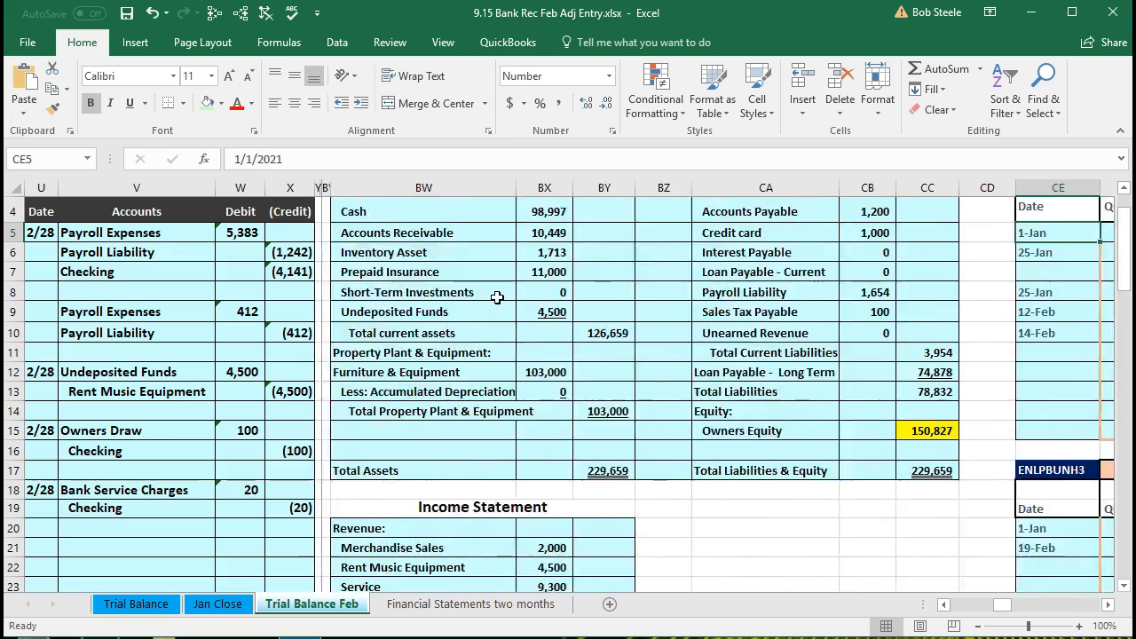
{"action": "key", "text": "Right"}
{"action": "key", "text": "Right"}
{"action": "key", "text": "Right"}
{"action": "key", "text": "Right"}
{"action": "key", "text": "Right"}
{"action": "key", "text": "Right"}
{"action": "key", "text": "Right"}
{"action": "key", "text": "Right"}
{"action": "key", "text": "Right"}
{"action": "key", "text": "Right"}
{"action": "key", "text": "Right"}
{"action": "key", "text": "Right"}
{"action": "key", "text": "Right"}
{"action": "key", "text": "Right"}
{"action": "key", "text": "Right"}
{"action": "key", "text": "Right"}
{"action": "key", "text": "Right"}
{"action": "key", "text": "Right"}
{"action": "key", "text": "Right"}
{"action": "key", "text": "Right"}
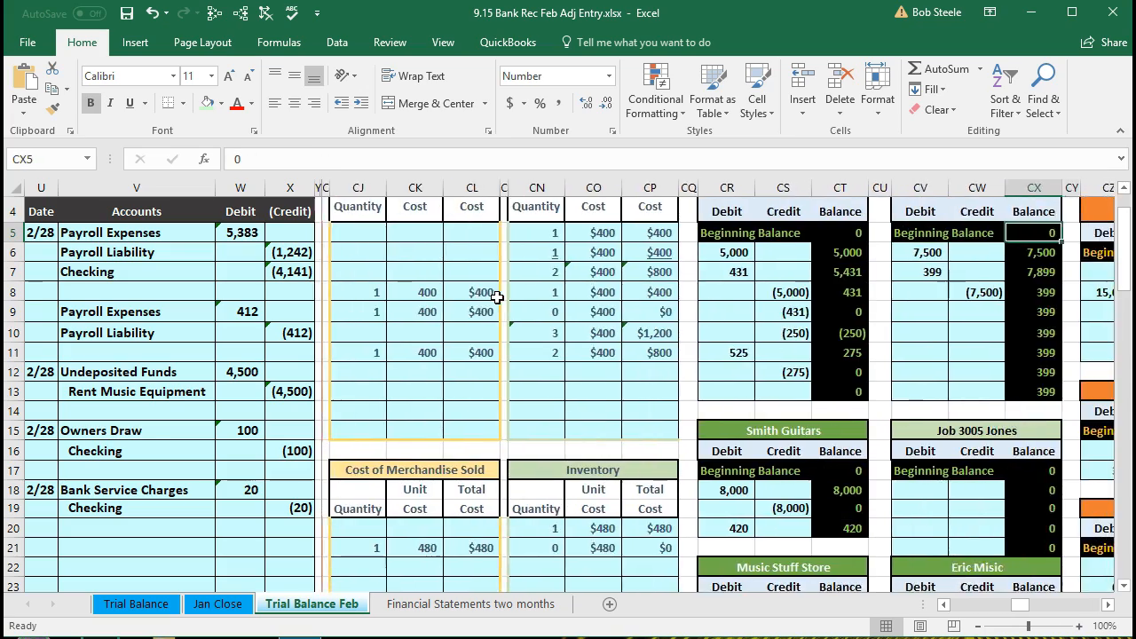
{"action": "key", "text": "Right"}
{"action": "key", "text": "Right"}
{"action": "key", "text": "Right"}
{"action": "key", "text": "Right"}
{"action": "key", "text": "Right"}
{"action": "key", "text": "Right"}
{"action": "key", "text": "Right"}
{"action": "key", "text": "Right"}
{"action": "key", "text": "Right"}
{"action": "key", "text": "Right"}
{"action": "key", "text": "Right"}
{"action": "key", "text": "Right"}
{"action": "key", "text": "Right"}
{"action": "key", "text": "Right"}
{"action": "key", "text": "Right"}
{"action": "key", "text": "Right"}
{"action": "key", "text": "Right"}
{"action": "key", "text": "Right"}
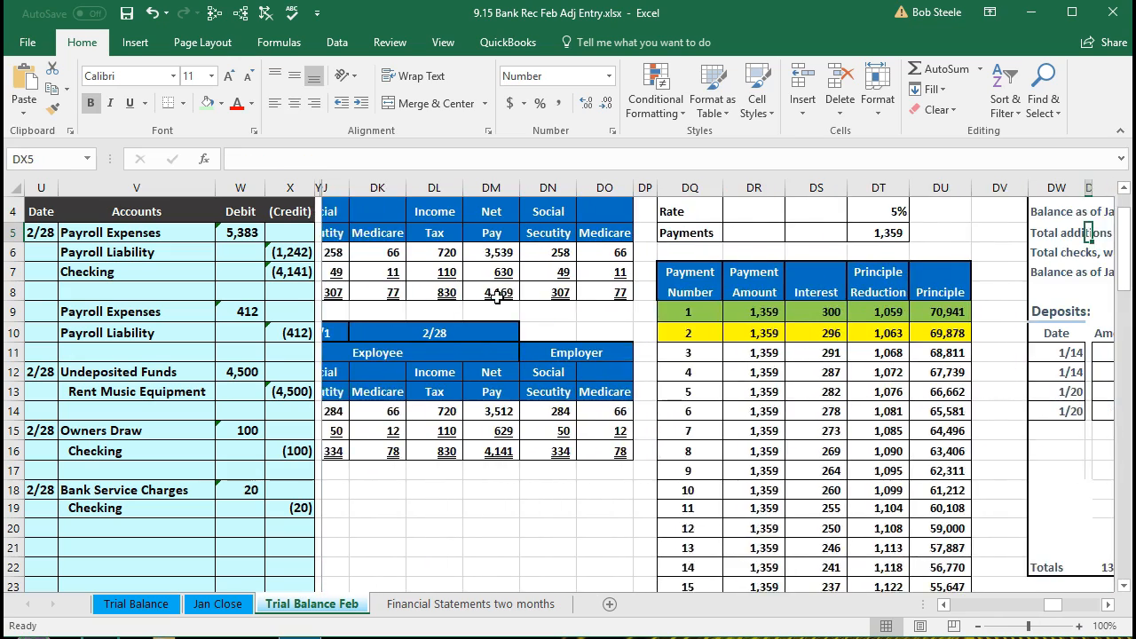
{"action": "key", "text": "Right"}
{"action": "key", "text": "Right"}
{"action": "key", "text": "Right"}
{"action": "key", "text": "Right"}
{"action": "key", "text": "Right"}
{"action": "key", "text": "Right"}
{"action": "key", "text": "Right"}
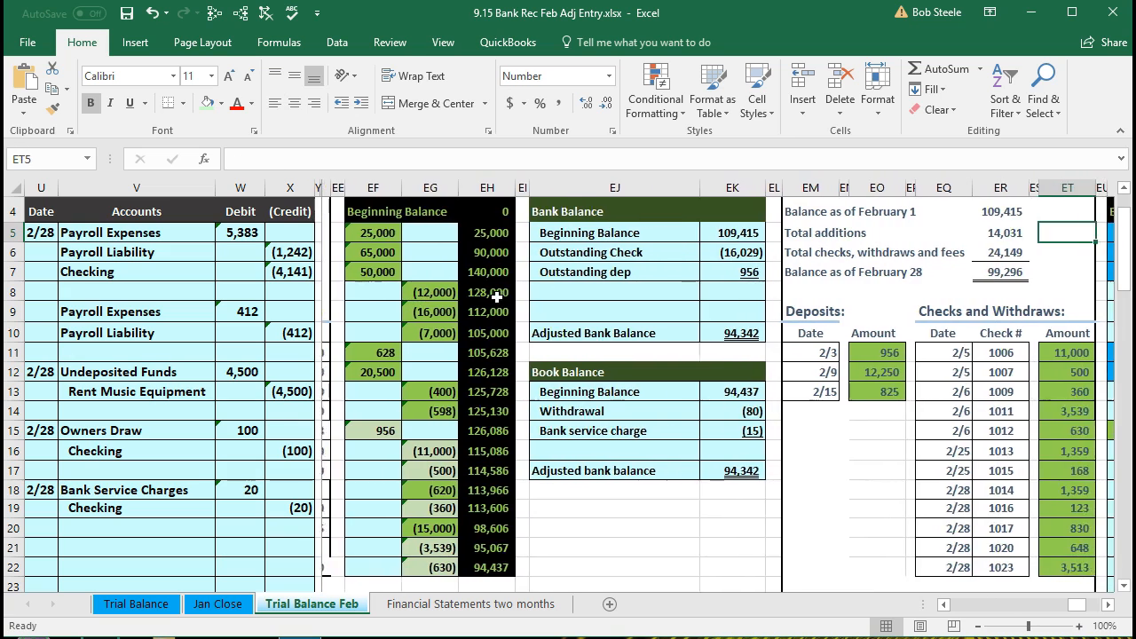
{"action": "key", "text": "Right"}
{"action": "key", "text": "Right"}
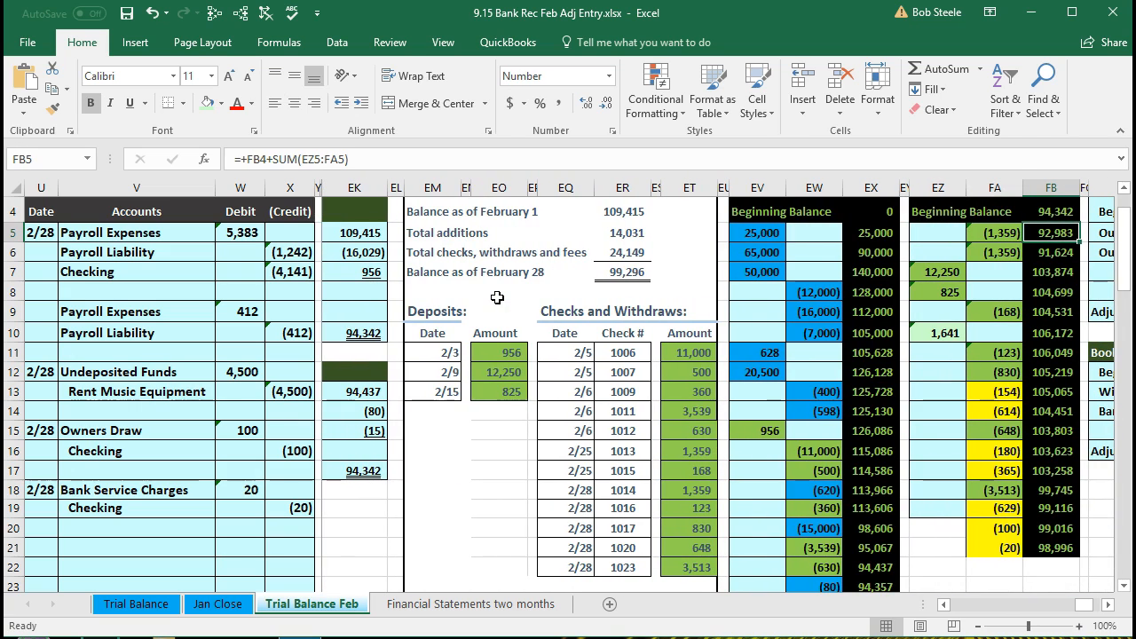
{"action": "left_click", "coordinate": [443, 188]}
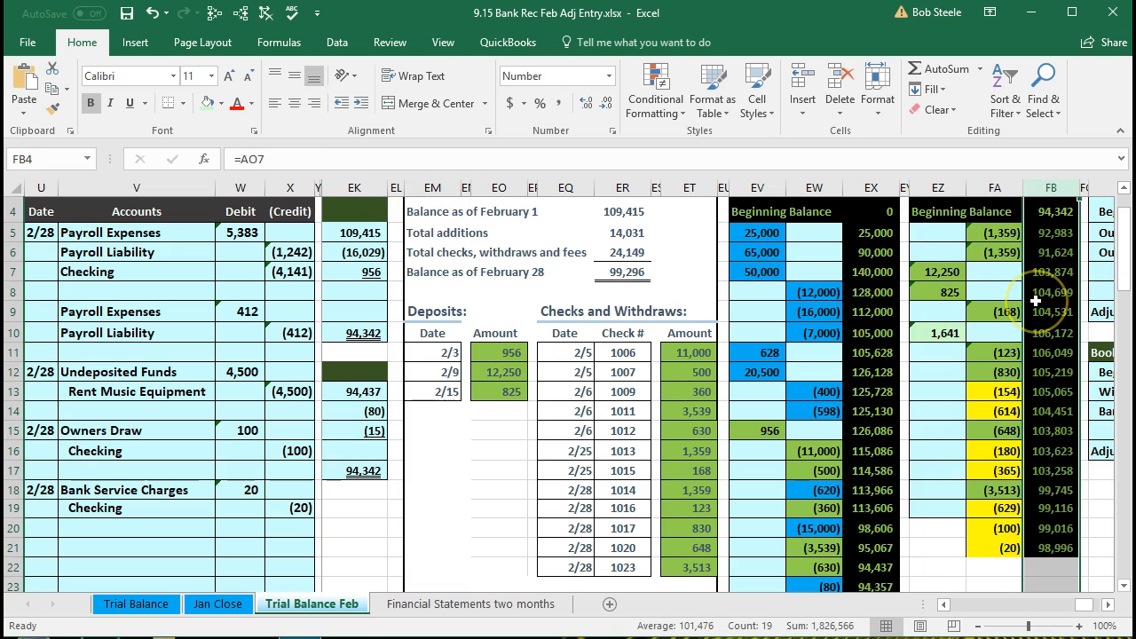
{"action": "key", "text": "Right"}
{"action": "key", "text": "Right"}
{"action": "key", "text": "Right"}
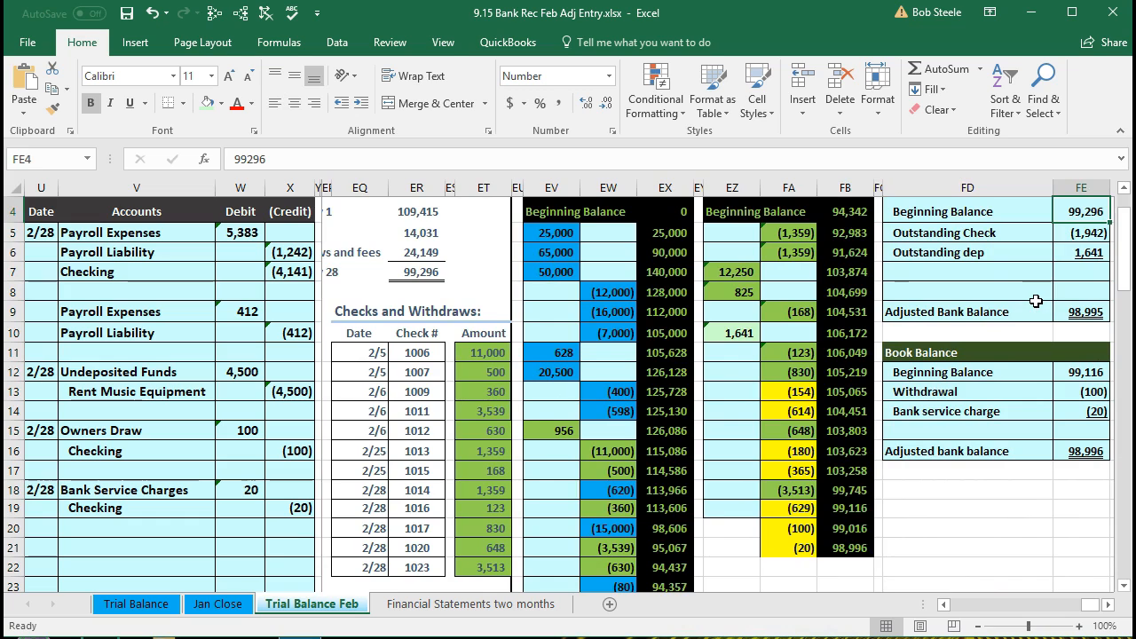
{"action": "key", "text": "Right"}
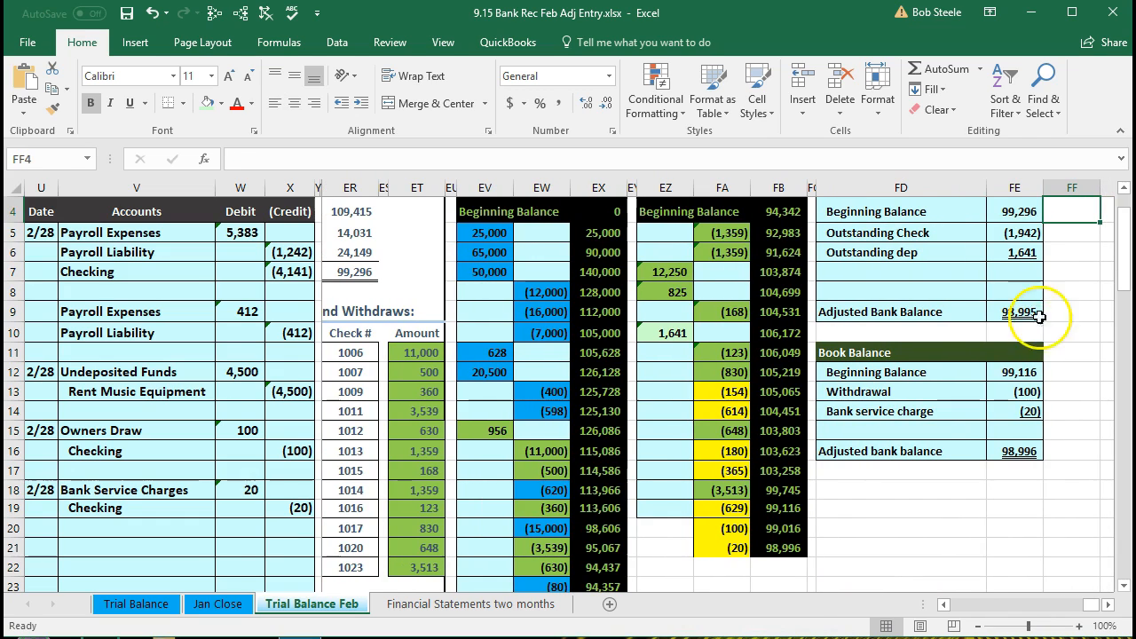
Compare the book balance's beginning balance with FB19, and review its withdrawal, bank service charge and adjusted balance.
{"action": "left_click", "coordinate": [1027, 372]}
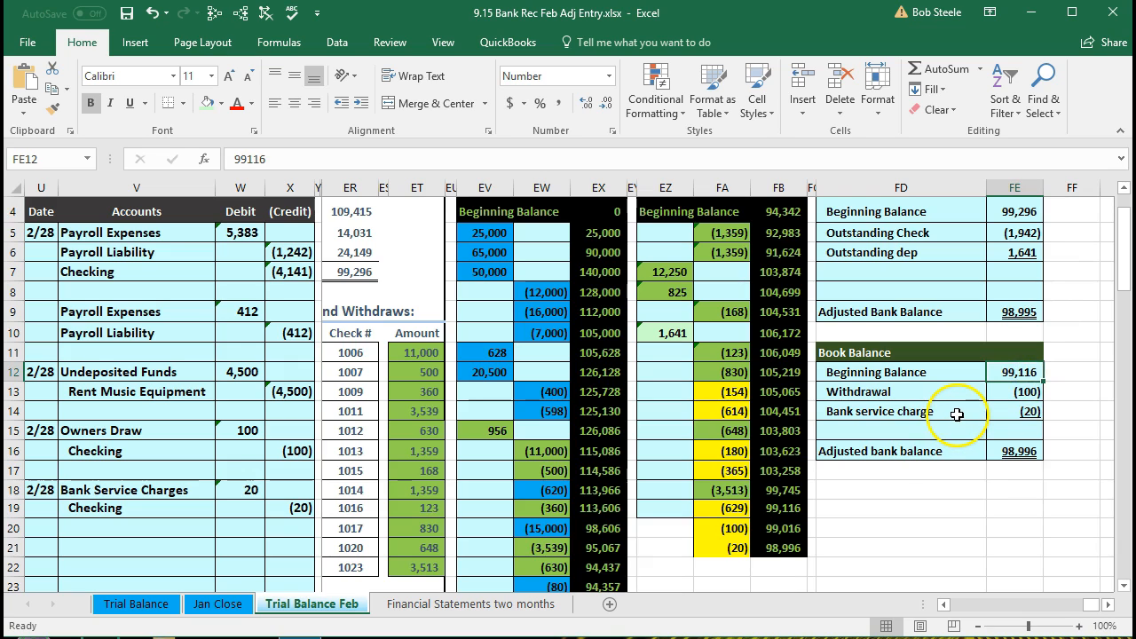
{"action": "left_click", "coordinate": [790, 503]}
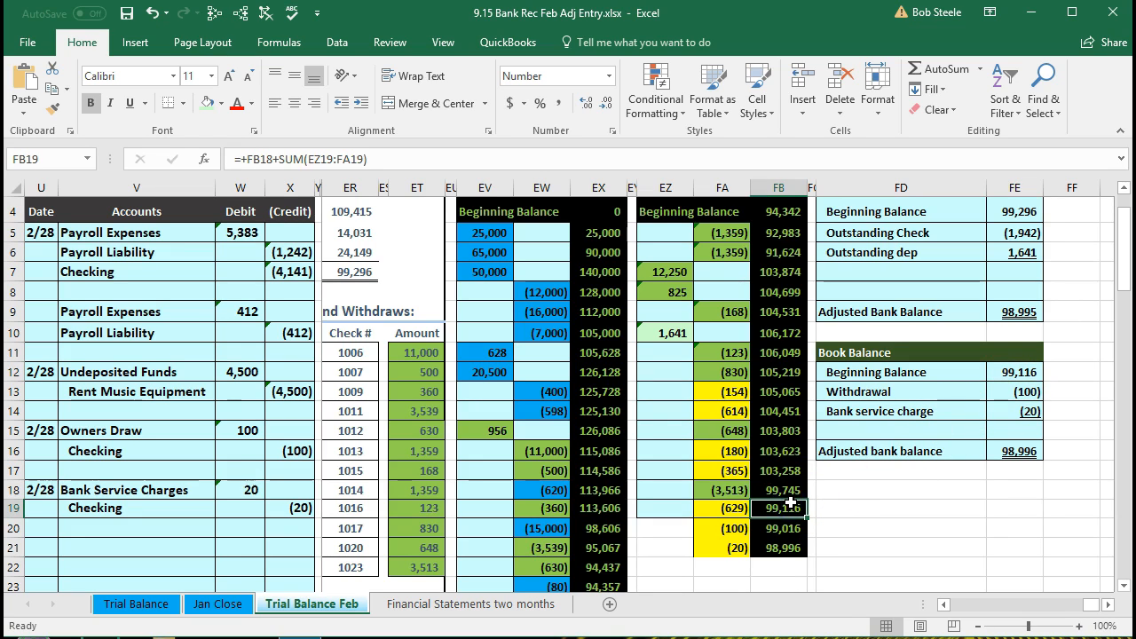
{"action": "left_click_drag", "start_coordinate": [1021, 392], "coordinate": [1001, 408]}
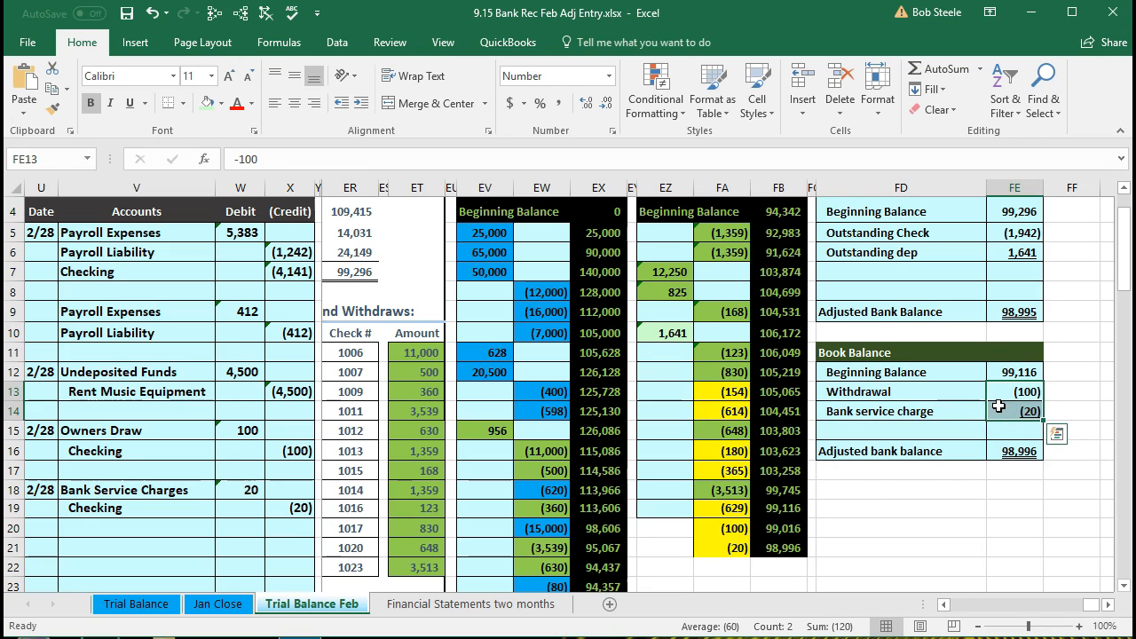
{"action": "left_click", "coordinate": [1019, 450]}
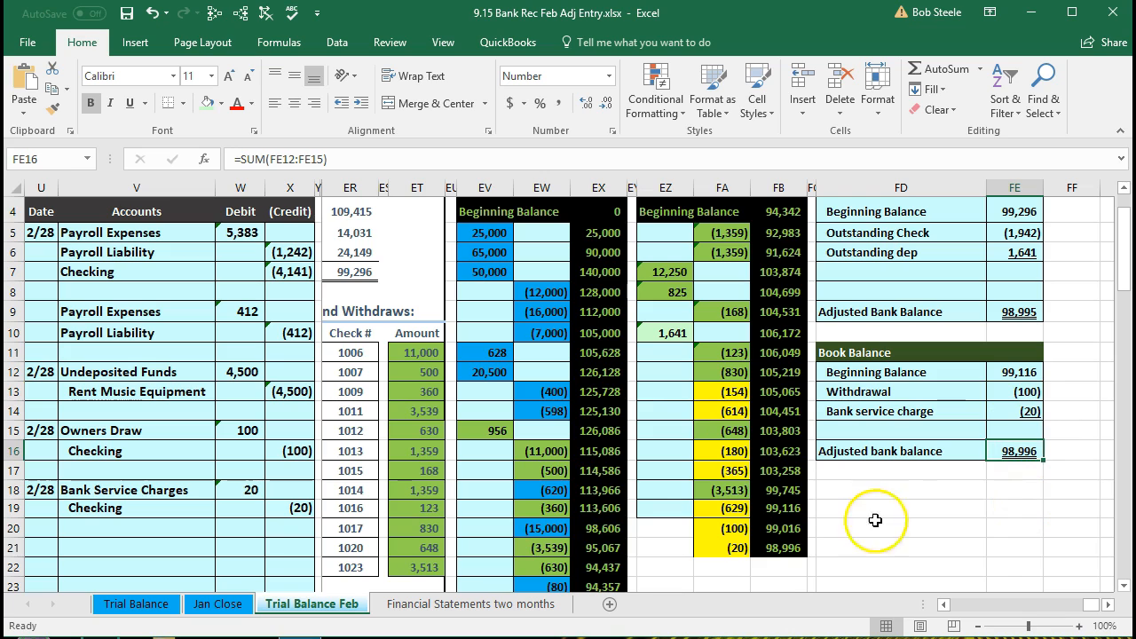
Compare the two 2/28 adjusting entries and the Checking February ending balance in FB21 with the book-side adjusted balance in FE16.
{"action": "left_click_drag", "start_coordinate": [200, 451], "coordinate": [296, 451]}
{"action": "left_click_drag", "start_coordinate": [191, 508], "coordinate": [275, 509]}
{"action": "left_click", "coordinate": [799, 552]}
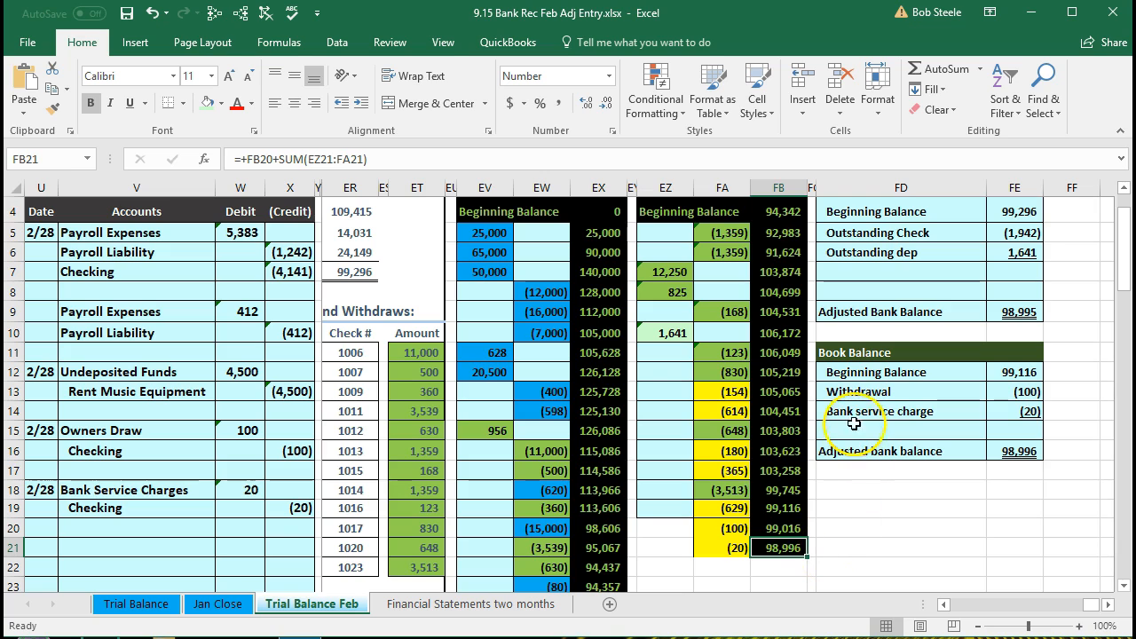
{"action": "left_click_drag", "start_coordinate": [850, 353], "coordinate": [1010, 452]}
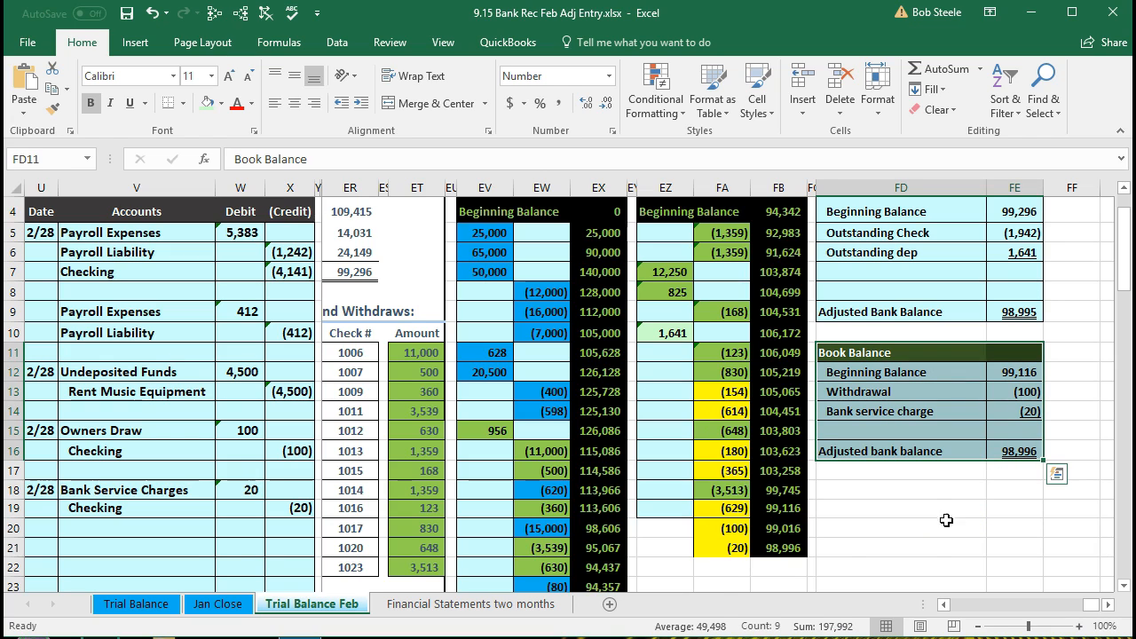
{"action": "left_click", "coordinate": [789, 543]}
{"action": "left_click", "coordinate": [1023, 452]}
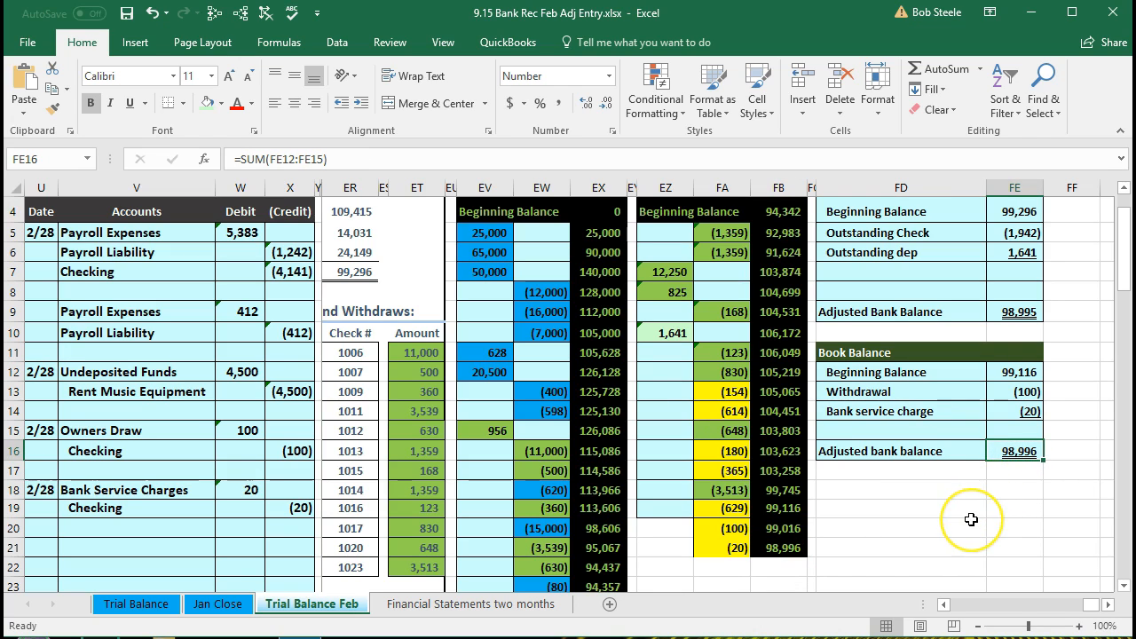
Review the bank balance section's beginning balance, outstanding checks, outstanding deposit and adjusted bank balance in FE4 to FE9.
{"action": "scroll", "coordinate": [971, 520], "scroll_direction": "up", "scroll_amount": 1}
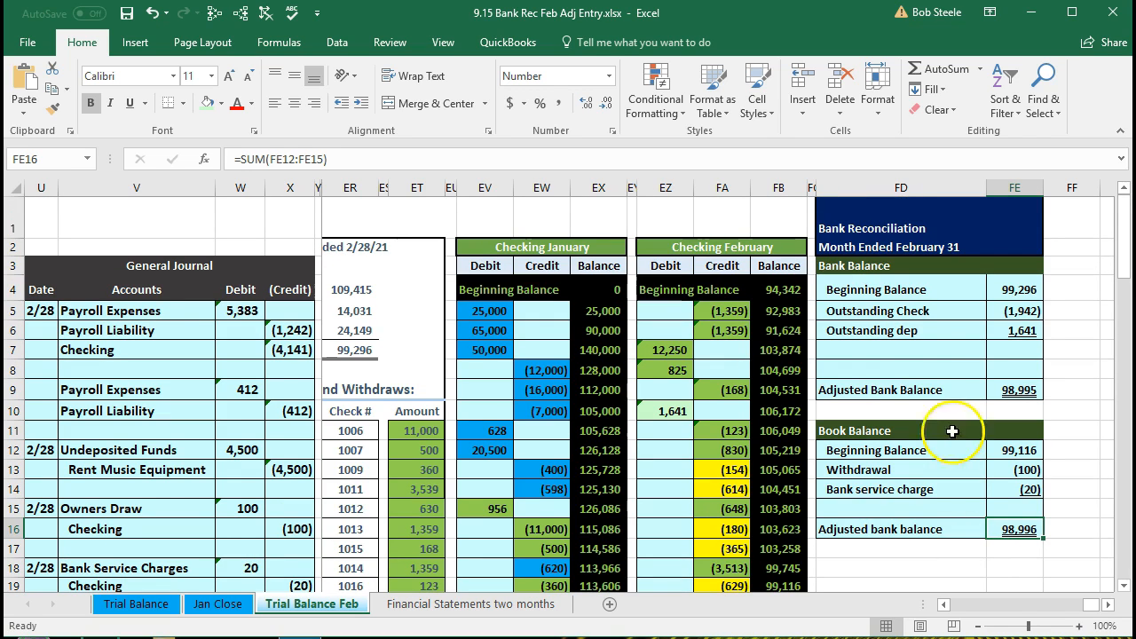
{"action": "left_click", "coordinate": [1036, 296]}
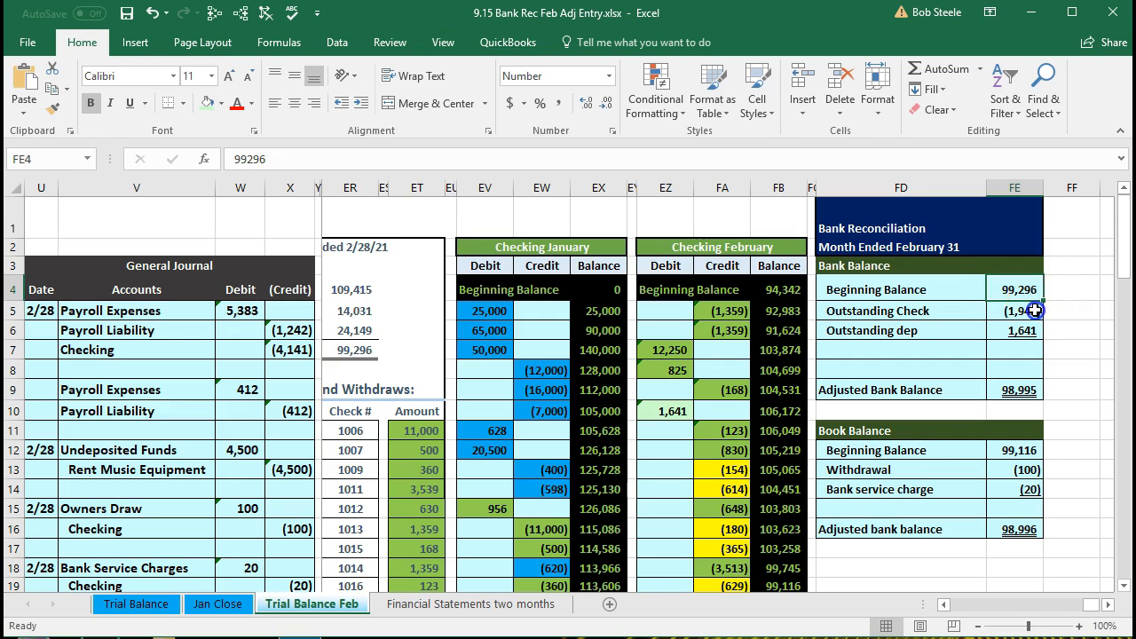
{"action": "left_click", "coordinate": [1035, 311]}
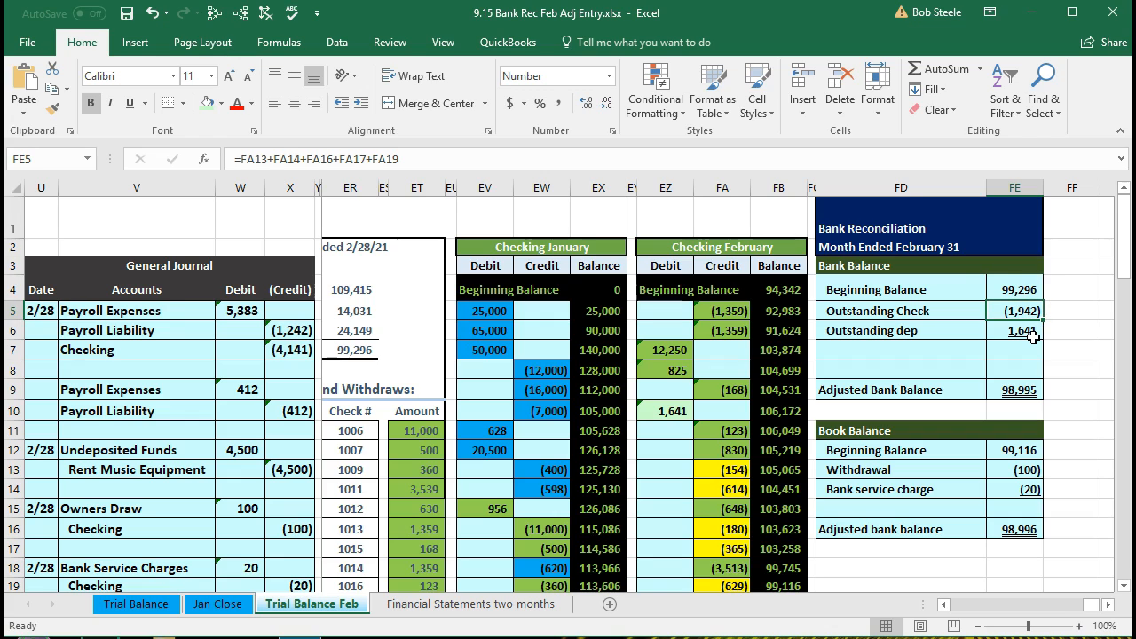
{"action": "left_click", "coordinate": [1033, 335]}
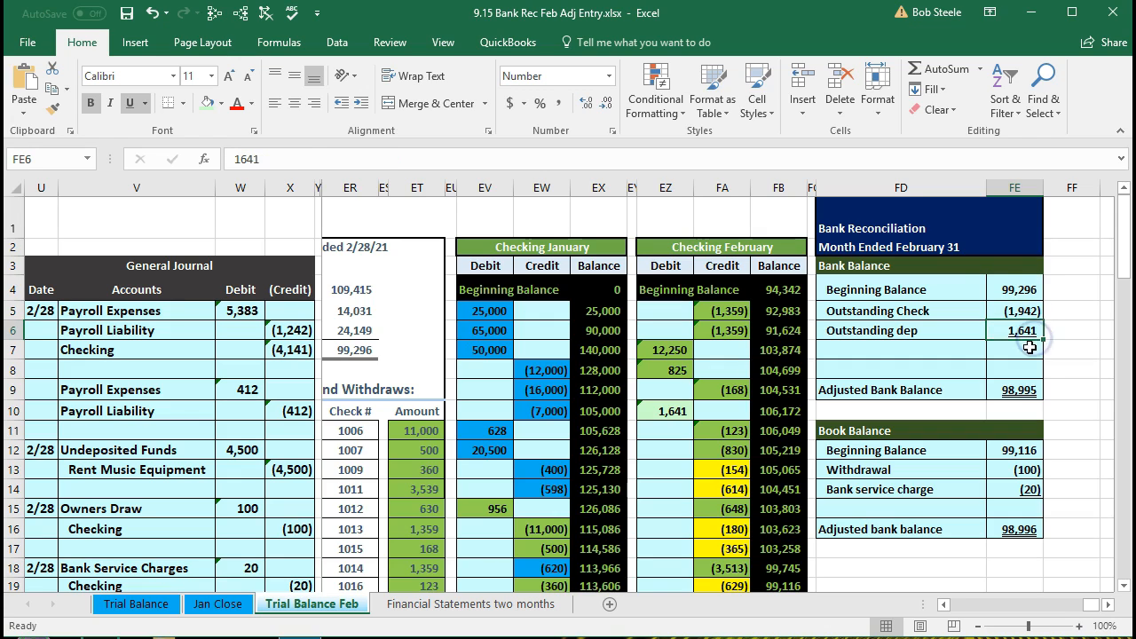
{"action": "left_click", "coordinate": [1016, 389]}
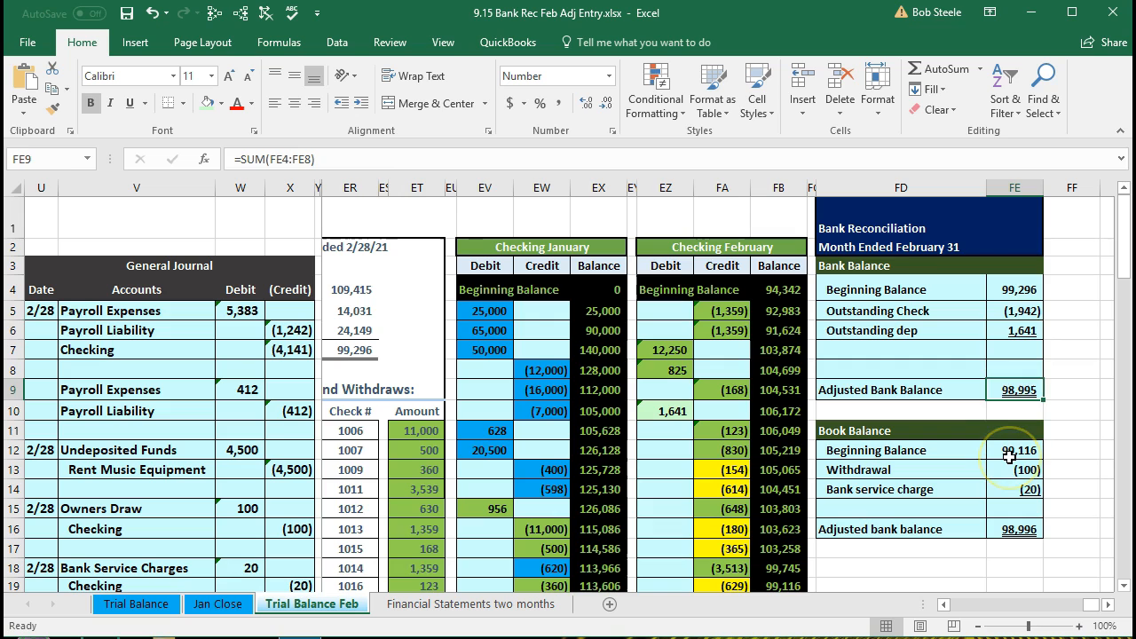
Go back to the February bank statement and check the February 1 balance in ER4.
{"action": "key", "text": "Left"}
{"action": "key", "text": "Left"}
{"action": "key", "text": "Left"}
{"action": "key", "text": "Left"}
{"action": "key", "text": "Left"}
{"action": "key", "text": "Left"}
{"action": "key", "text": "Left"}
{"action": "key", "text": "Left"}
{"action": "key", "text": "Left"}
{"action": "key", "text": "Left"}
{"action": "key", "text": "Left"}
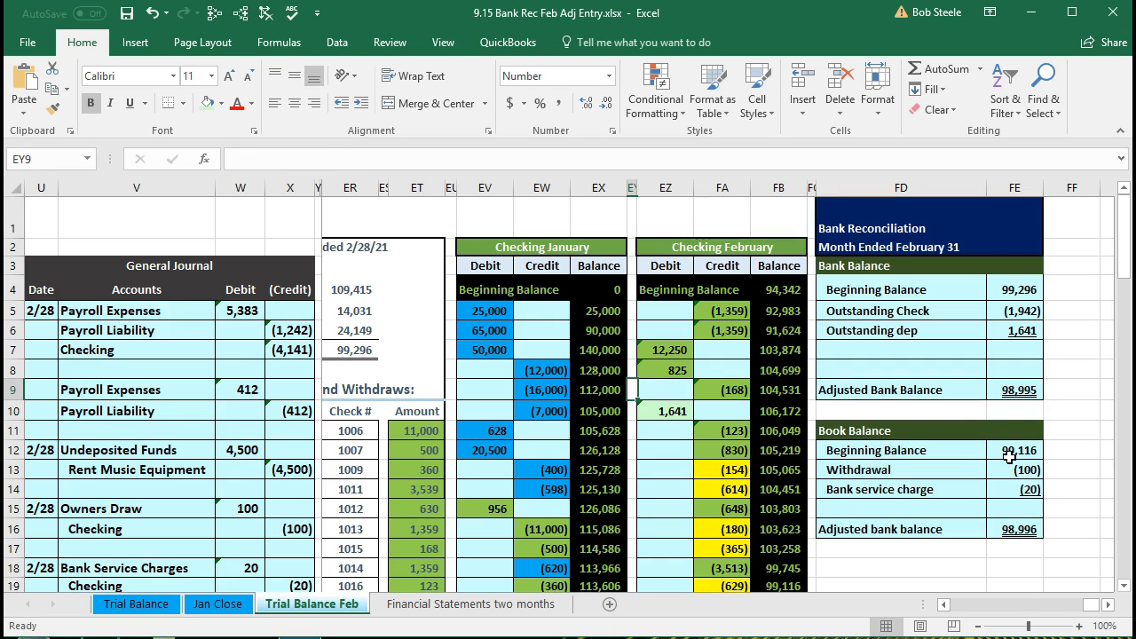
{"action": "key", "text": "Left"}
{"action": "key", "text": "Left"}
{"action": "key", "text": "Left"}
{"action": "key", "text": "Left"}
{"action": "key", "text": "Left"}
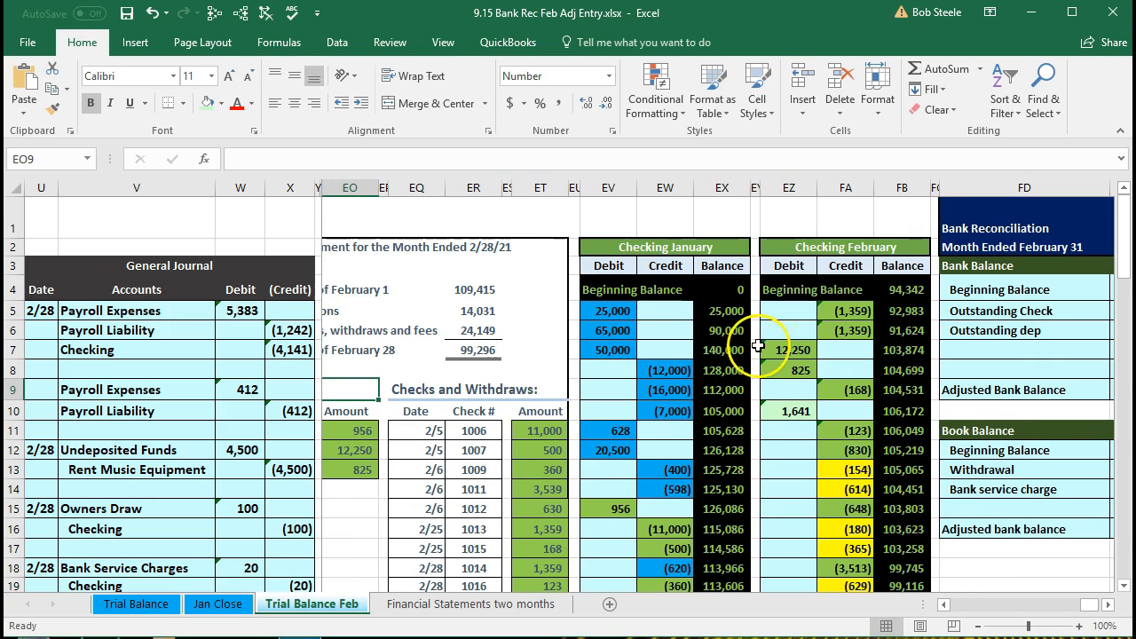
{"action": "left_click", "coordinate": [477, 290]}
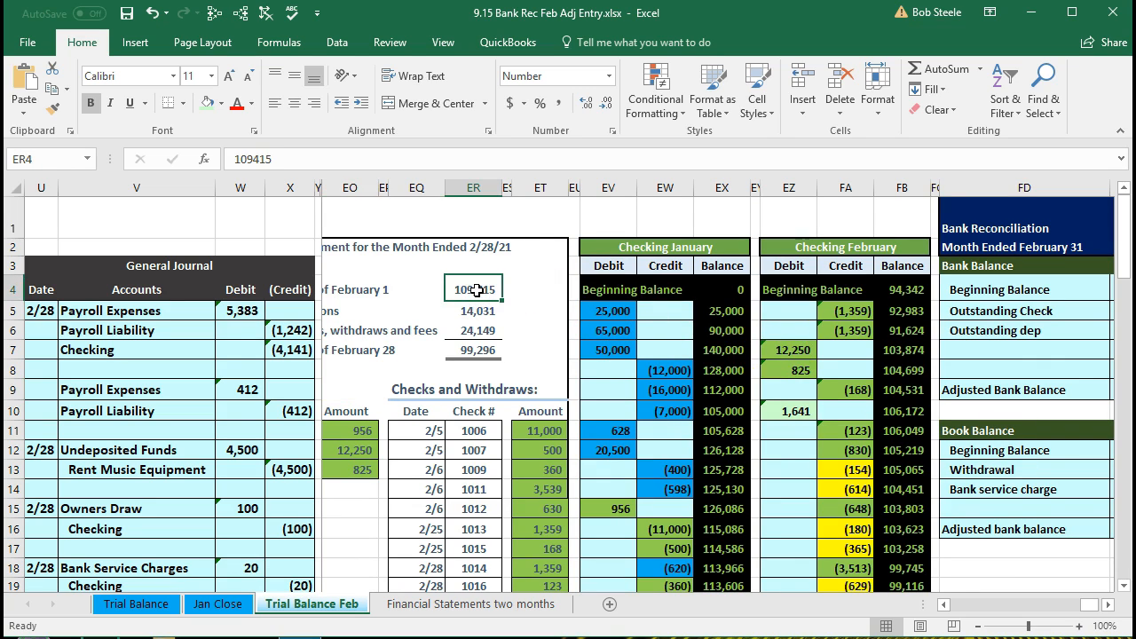
Fill the withdrawal and bank service charge credits in FA20:FA21 of Checking February with light green.
{"action": "scroll", "coordinate": [477, 290], "scroll_direction": "down", "scroll_amount": 1}
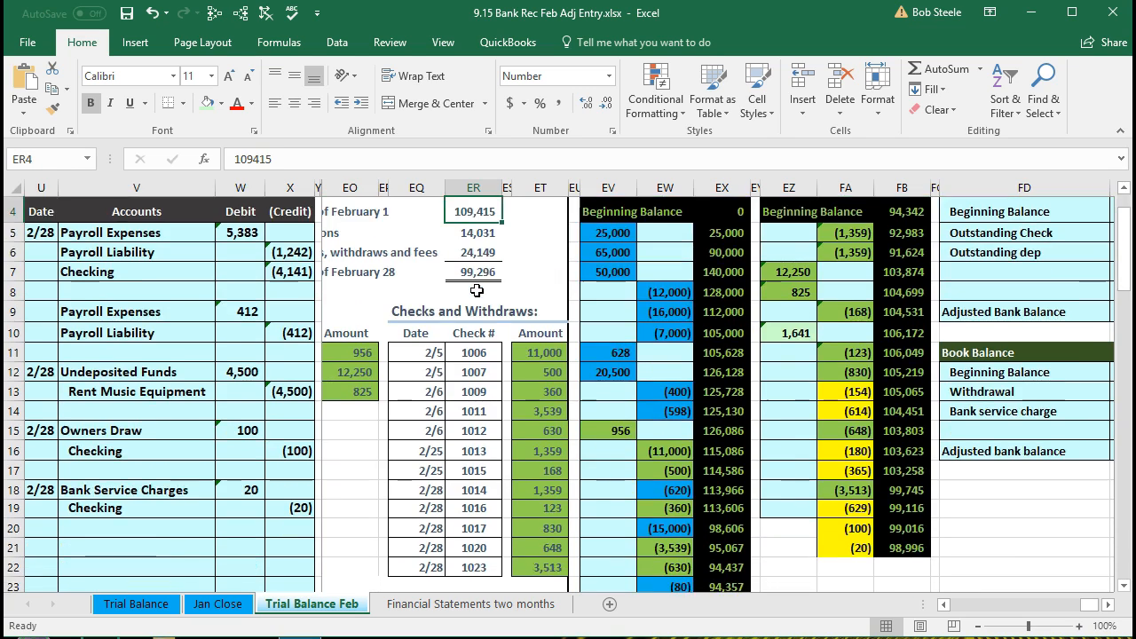
{"action": "left_click_drag", "start_coordinate": [851, 529], "coordinate": [848, 545]}
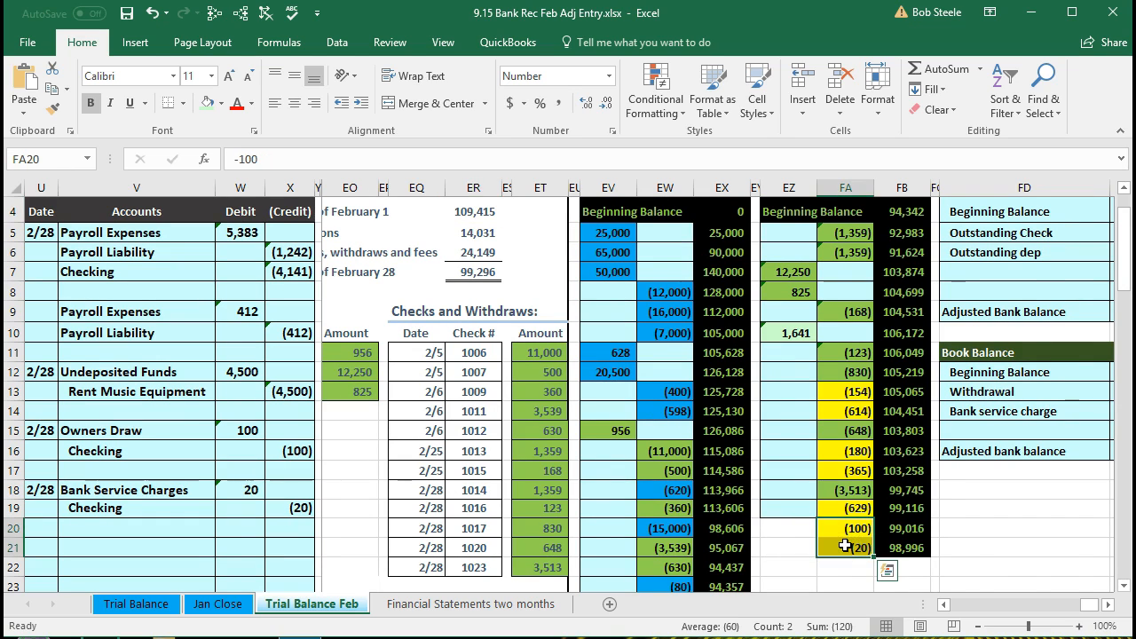
{"action": "right_click", "coordinate": [845, 546]}
{"action": "left_click", "coordinate": [932, 593]}
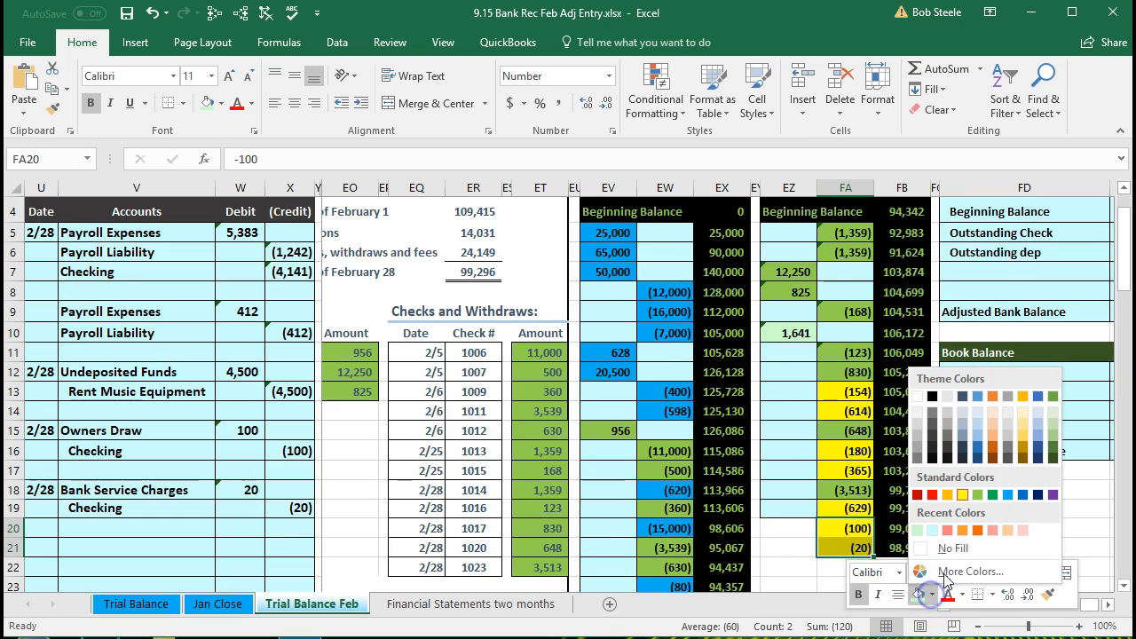
{"action": "left_click", "coordinate": [977, 495]}
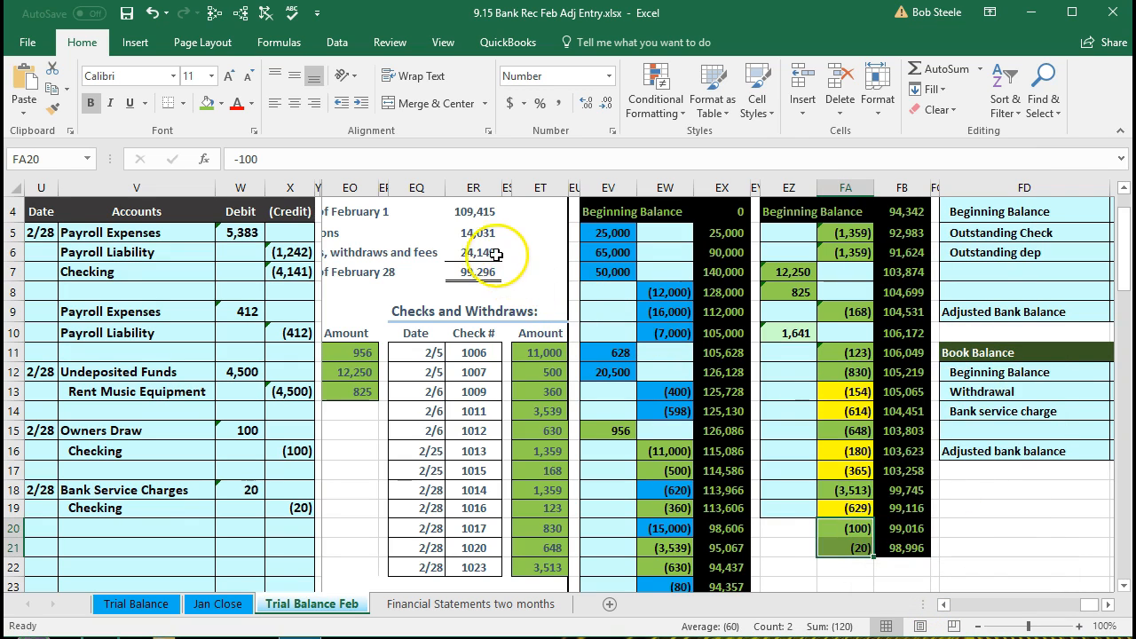
Check the bank statement's total additions, total checks and withdrawals, and February 28 balance in ER5 to ER7.
{"action": "left_click", "coordinate": [477, 234]}
{"action": "left_click", "coordinate": [477, 252]}
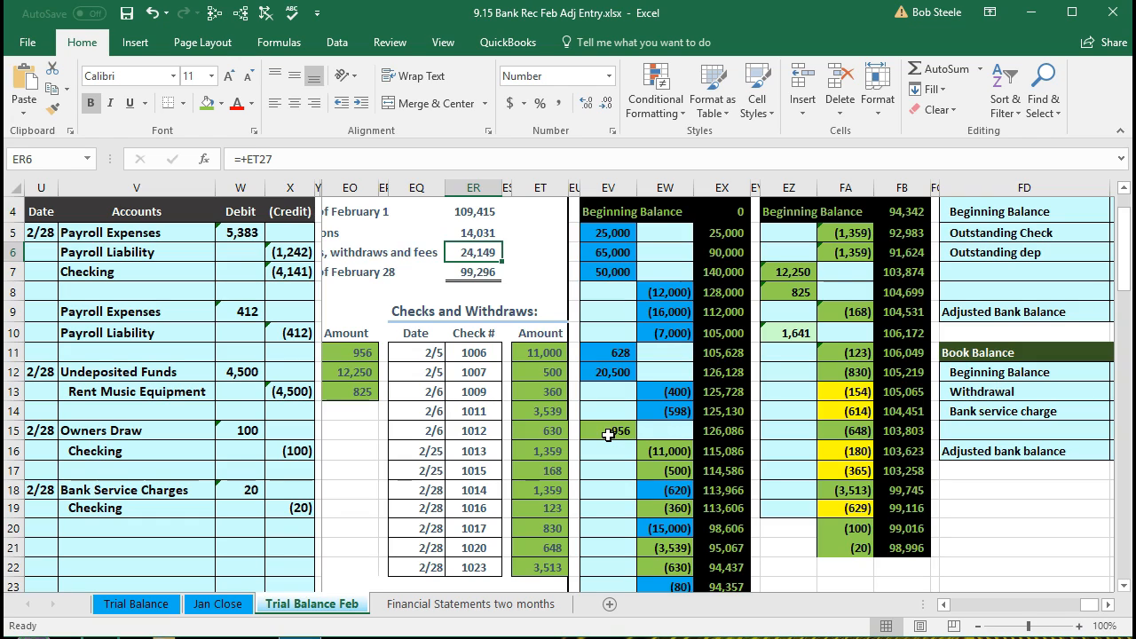
{"action": "left_click", "coordinate": [484, 278]}
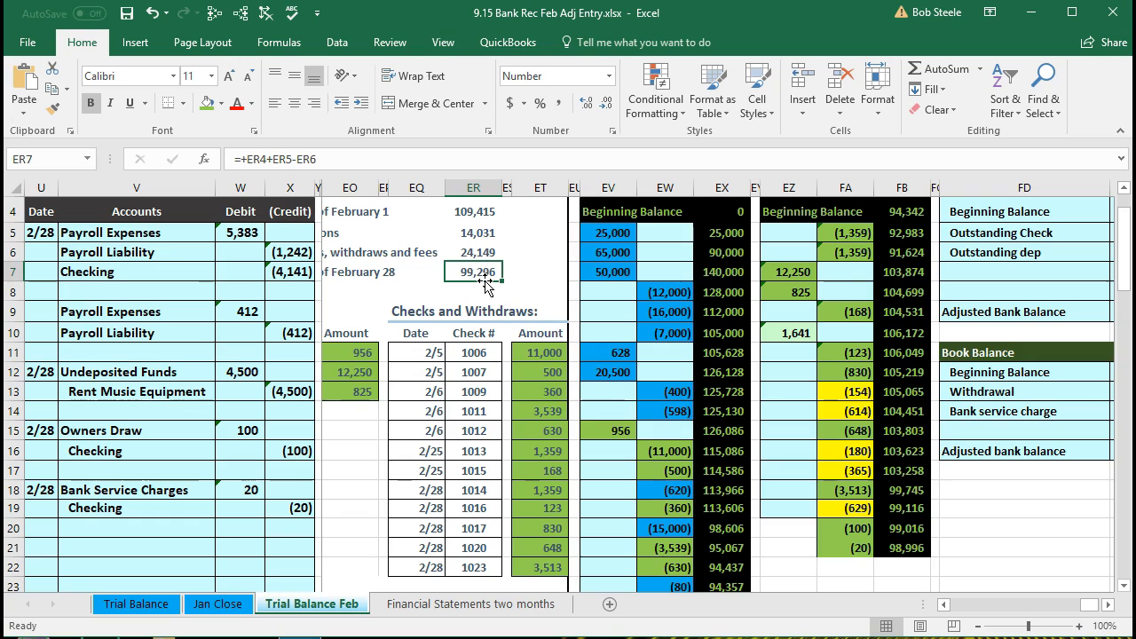
Trace the bank statement from the February 1 balance in ER4 through additions and withdrawals in ER5:ER6 to the February 28 balance in ER7.
{"action": "left_click", "coordinate": [477, 212]}
{"action": "left_click_drag", "start_coordinate": [479, 233], "coordinate": [477, 248]}
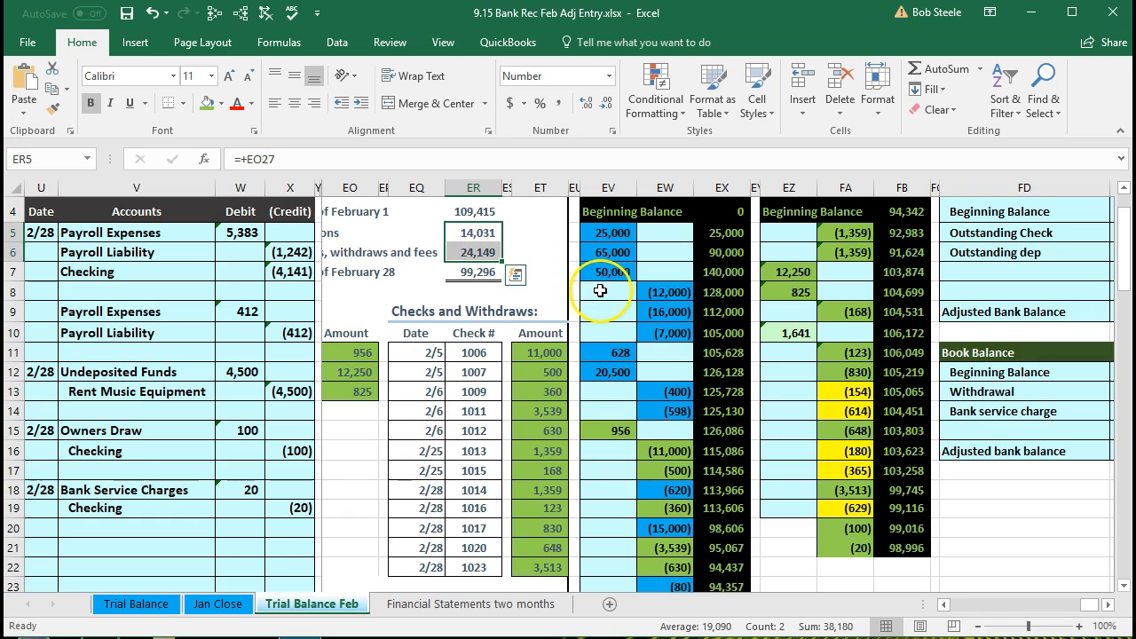
{"action": "left_click", "coordinate": [487, 217]}
{"action": "left_click_drag", "start_coordinate": [480, 233], "coordinate": [482, 248]}
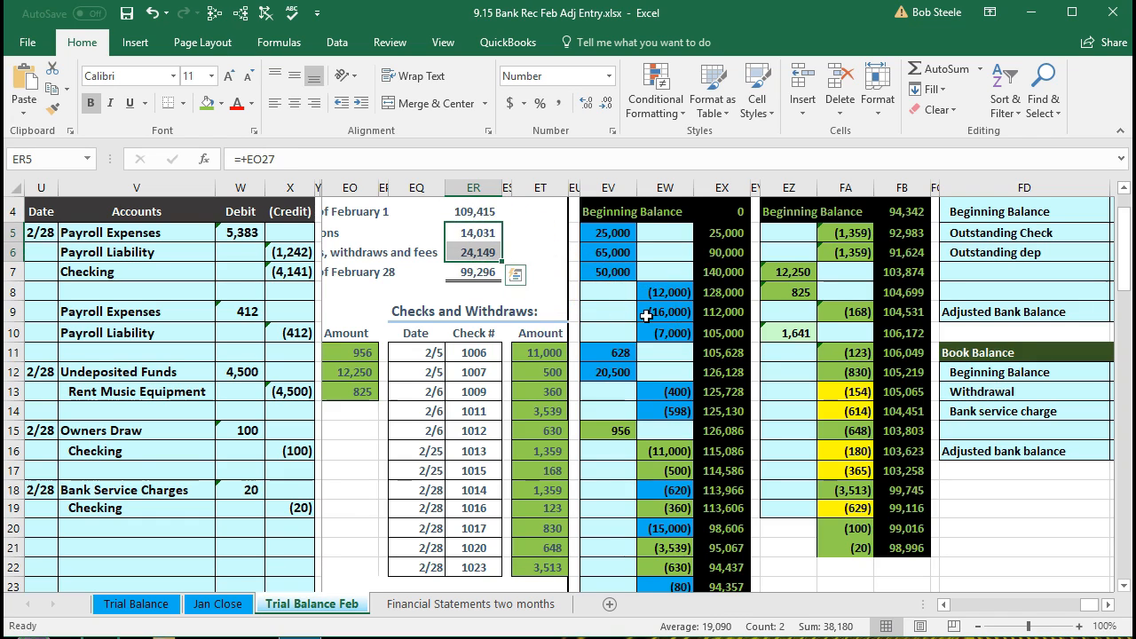
{"action": "left_click", "coordinate": [477, 271]}
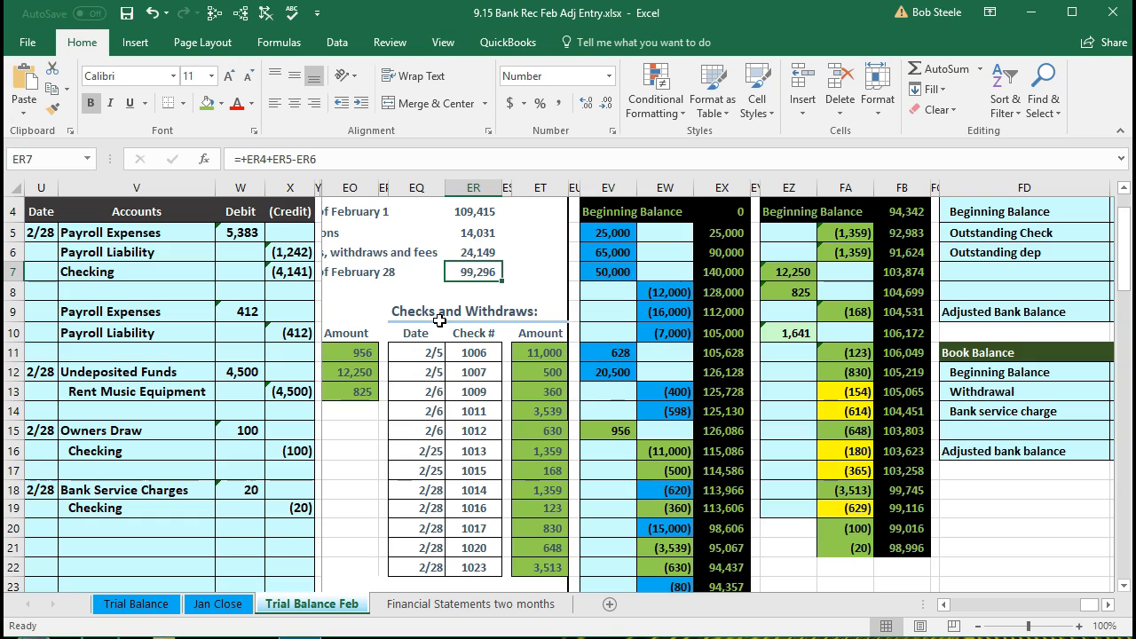
Return to the bank reconciliation beside Checking February and inspect the outstanding check formula in FE5.
{"action": "left_click", "coordinate": [852, 391]}
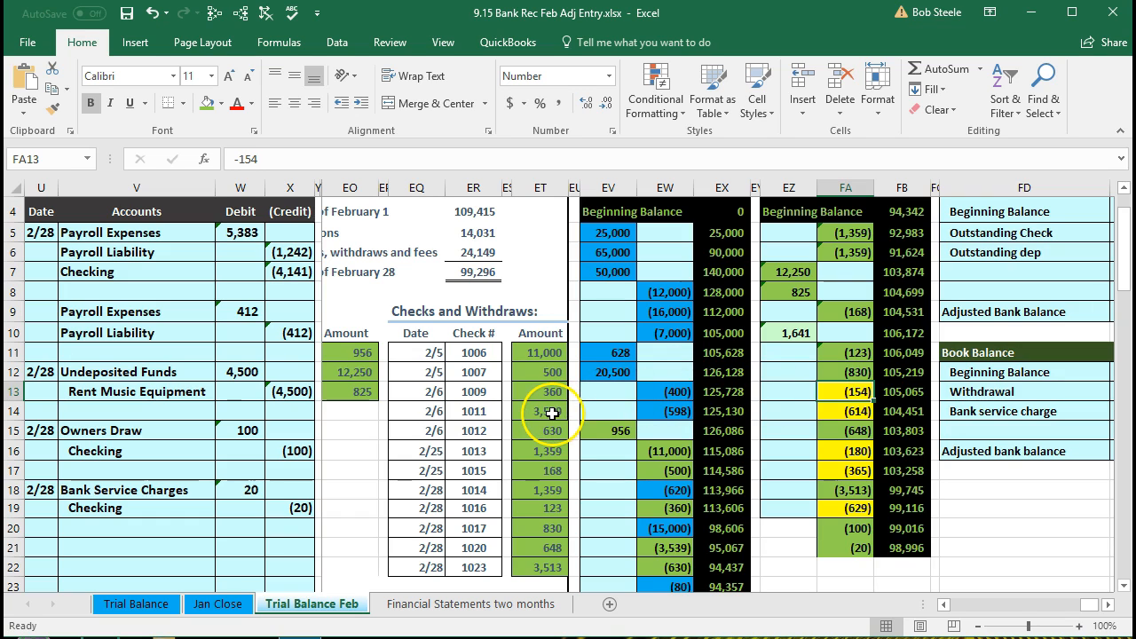
{"action": "key", "text": "Right"}
{"action": "key", "text": "Right"}
{"action": "key", "text": "Right"}
{"action": "key", "text": "Right"}
{"action": "key", "text": "Right"}
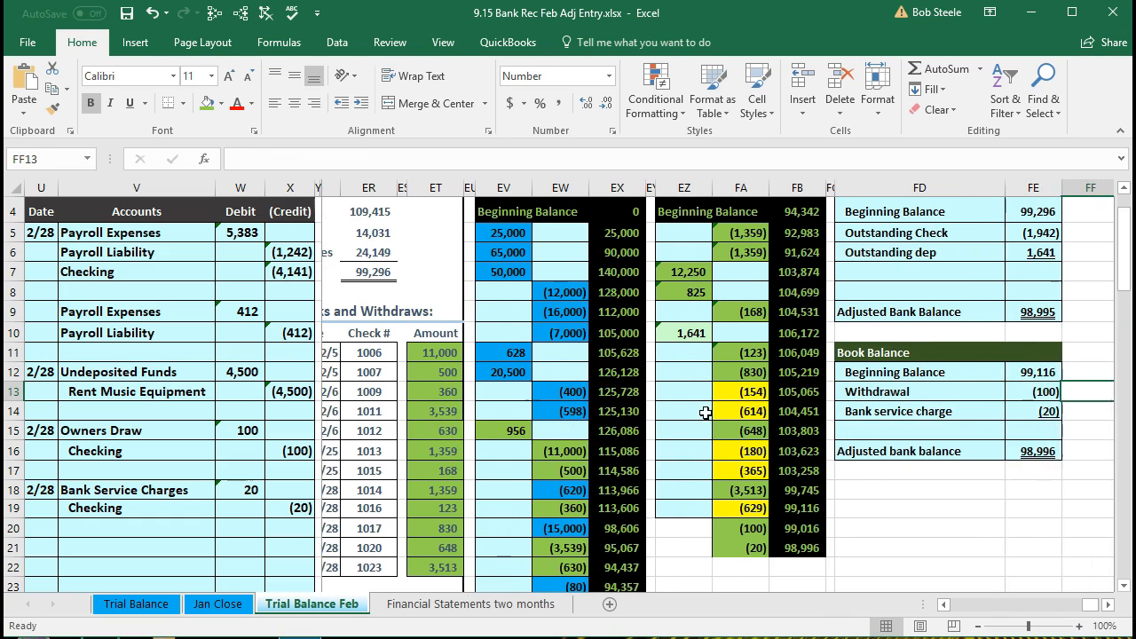
{"action": "key", "text": "Right"}
{"action": "scroll", "coordinate": [883, 469], "scroll_direction": "up", "scroll_amount": 1}
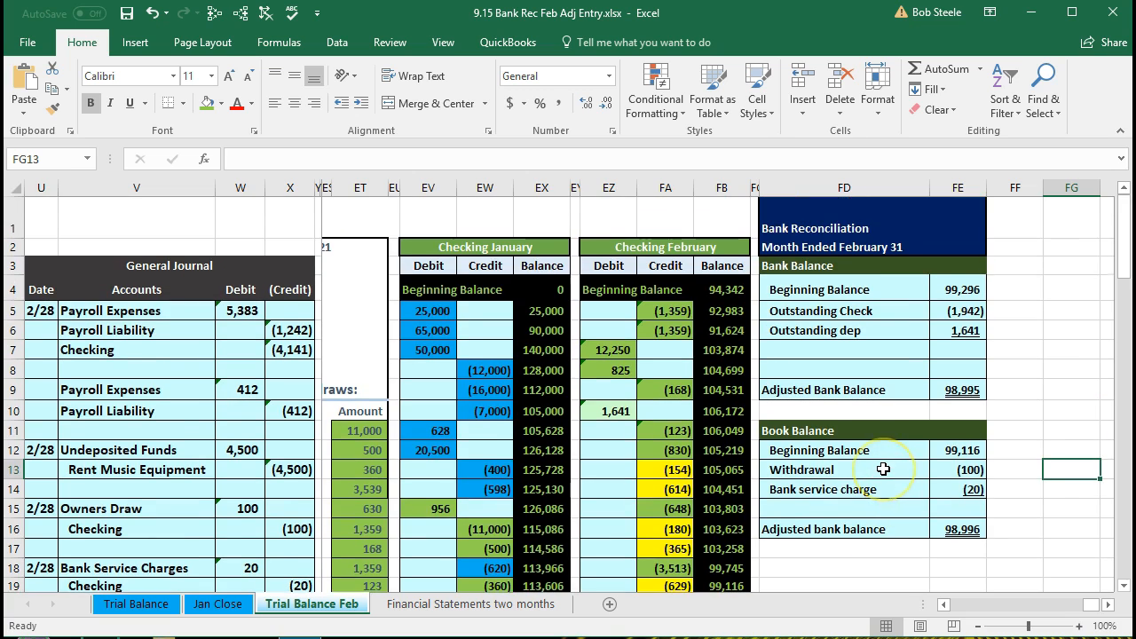
{"action": "left_click", "coordinate": [954, 311]}
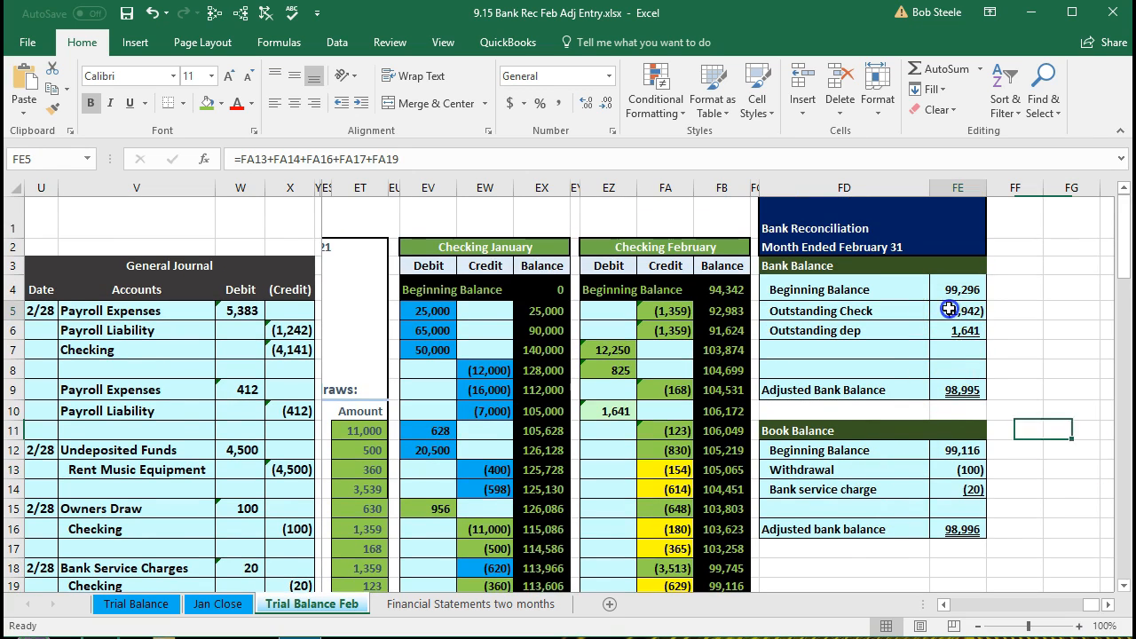